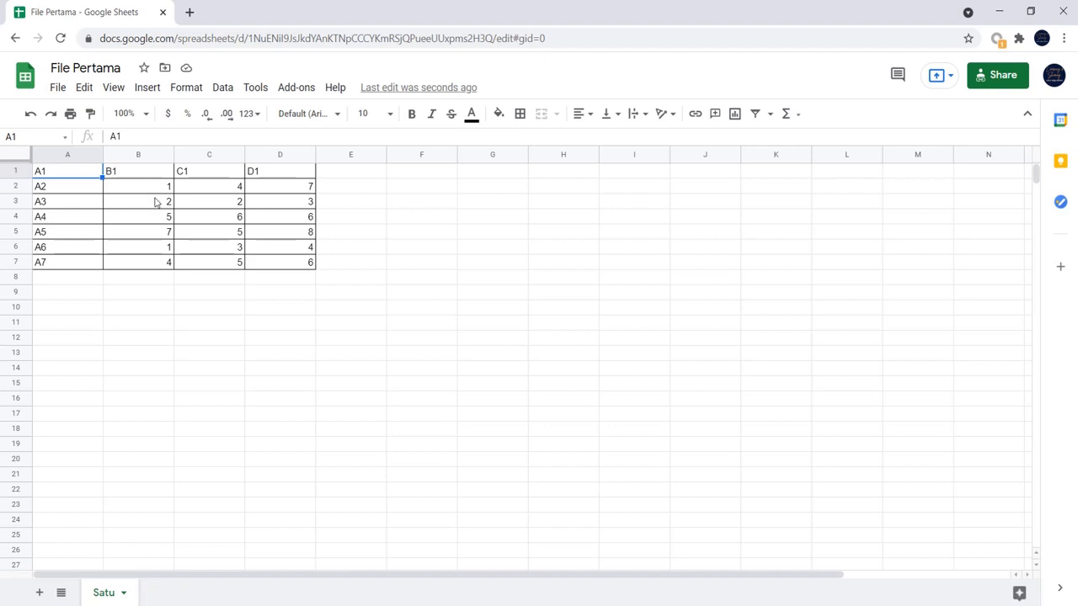
# - Delete the header row (row 1) from the Satu sheet
pyautogui.click(157, 191)
pyautogui.click(17, 171)
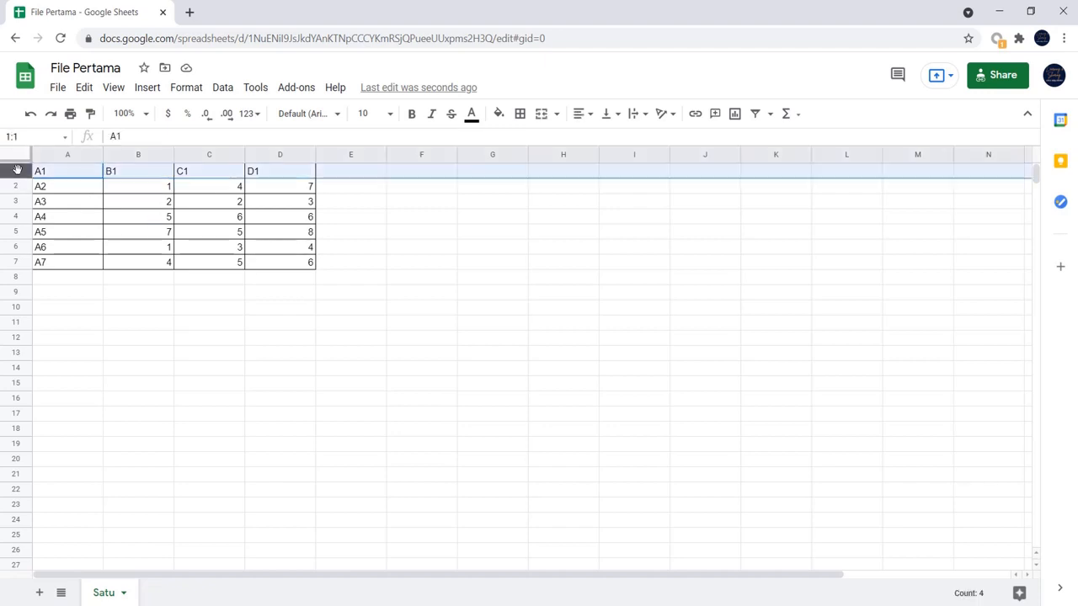
pyautogui.rightClick(17, 171)
pyautogui.click(97, 321)
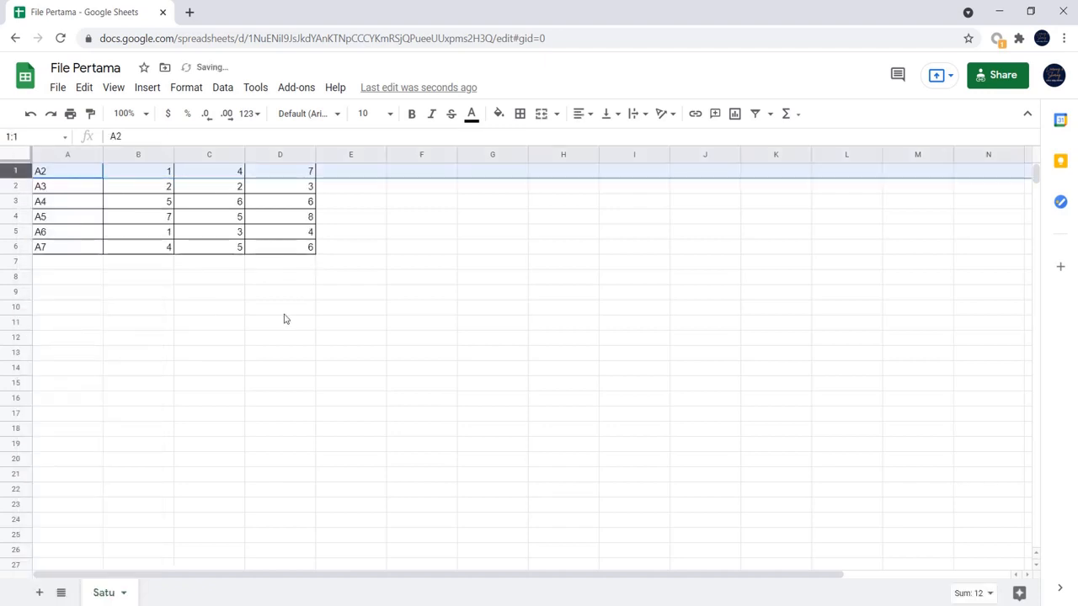
pyautogui.click(283, 312)
# - Sort the sheet by column B in ascending order (A → Z)
pyautogui.click(152, 158)
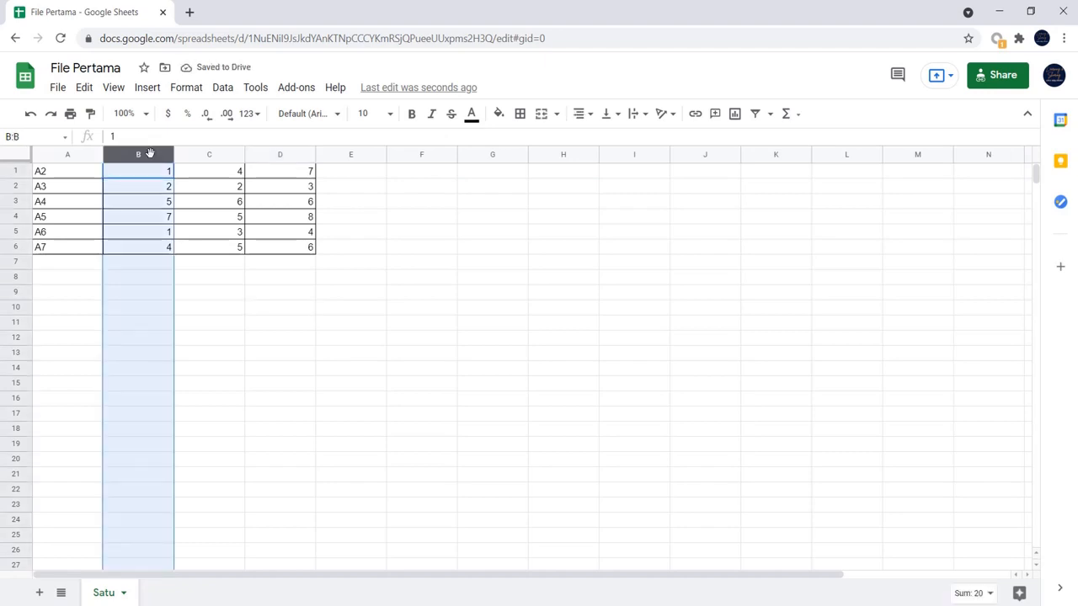
pyautogui.rightClick(166, 158)
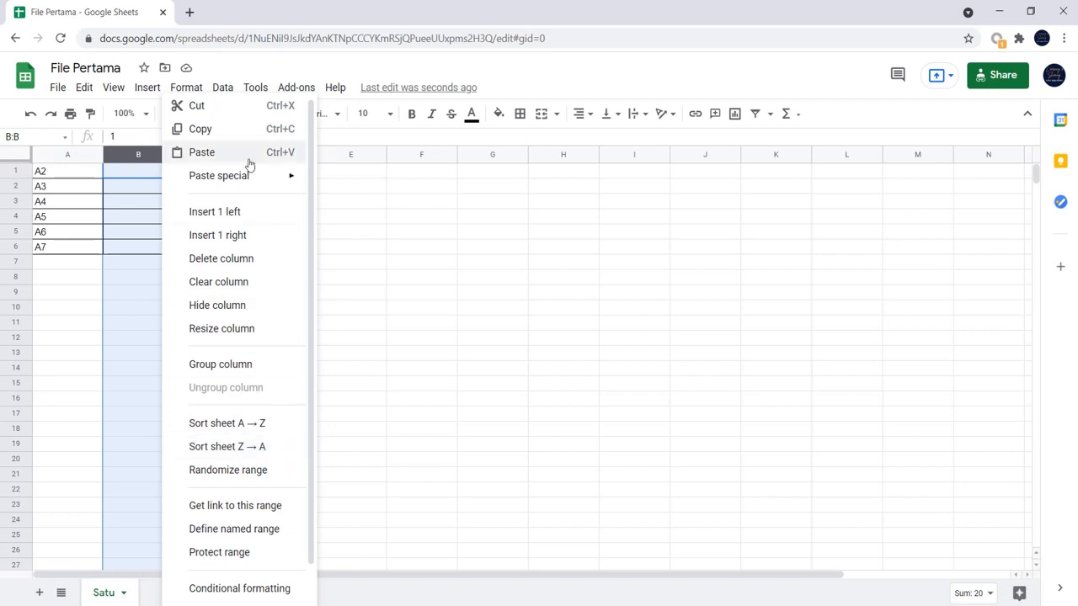
pyautogui.click(222, 88)
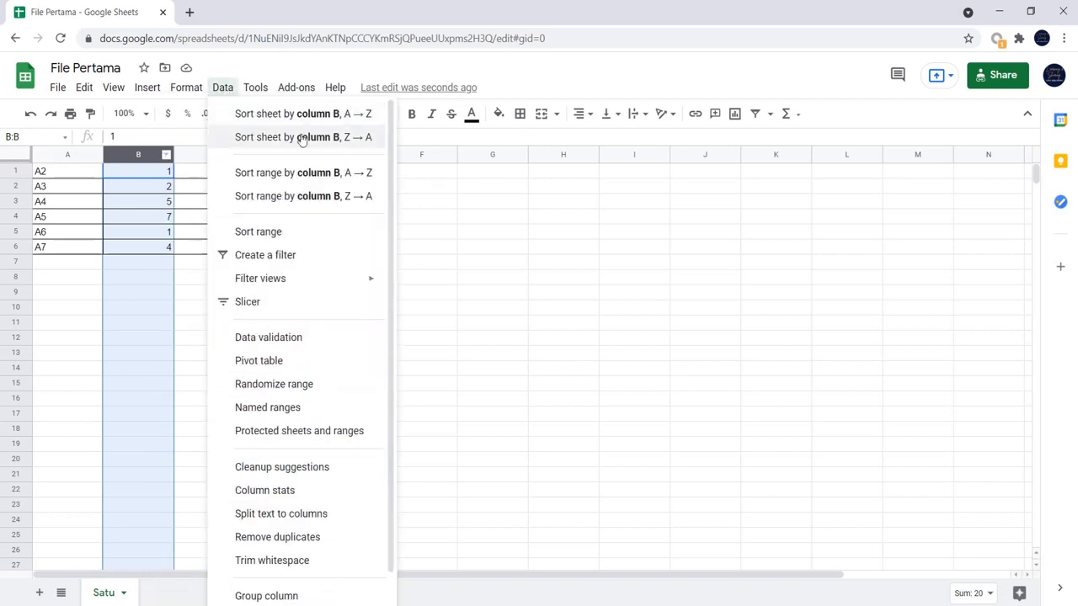
pyautogui.click(165, 155)
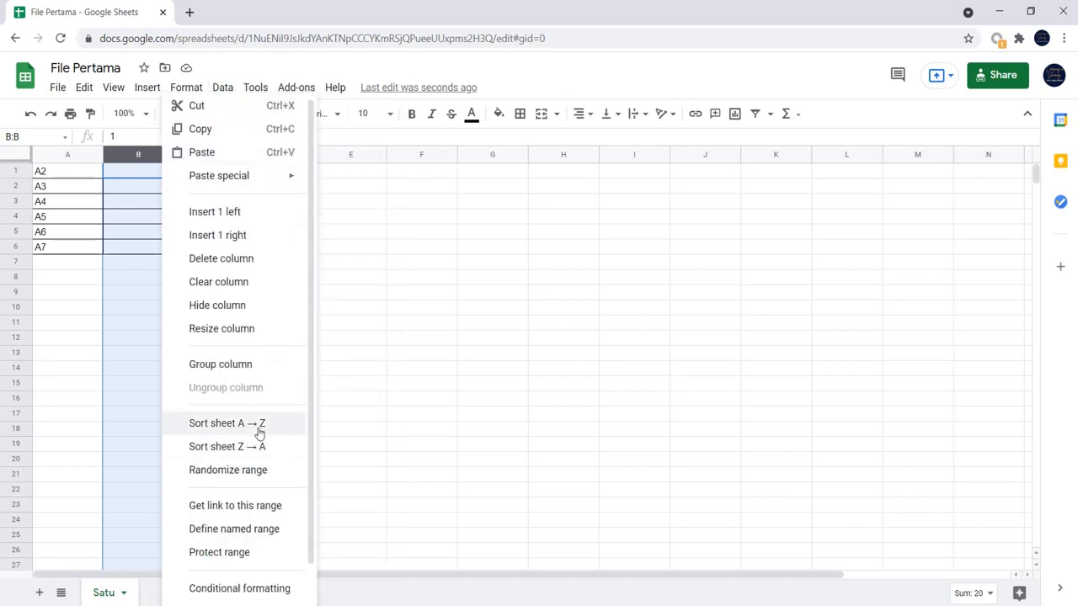
pyautogui.click(261, 423)
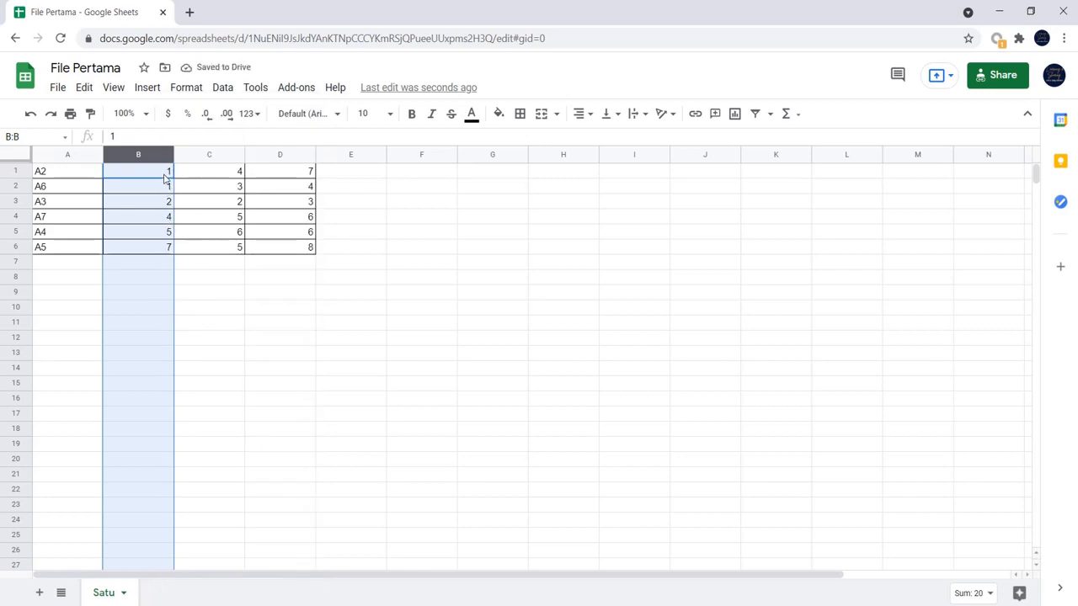
# - Sort the sheet by column B in descending order (Z → A)
pyautogui.click(167, 156)
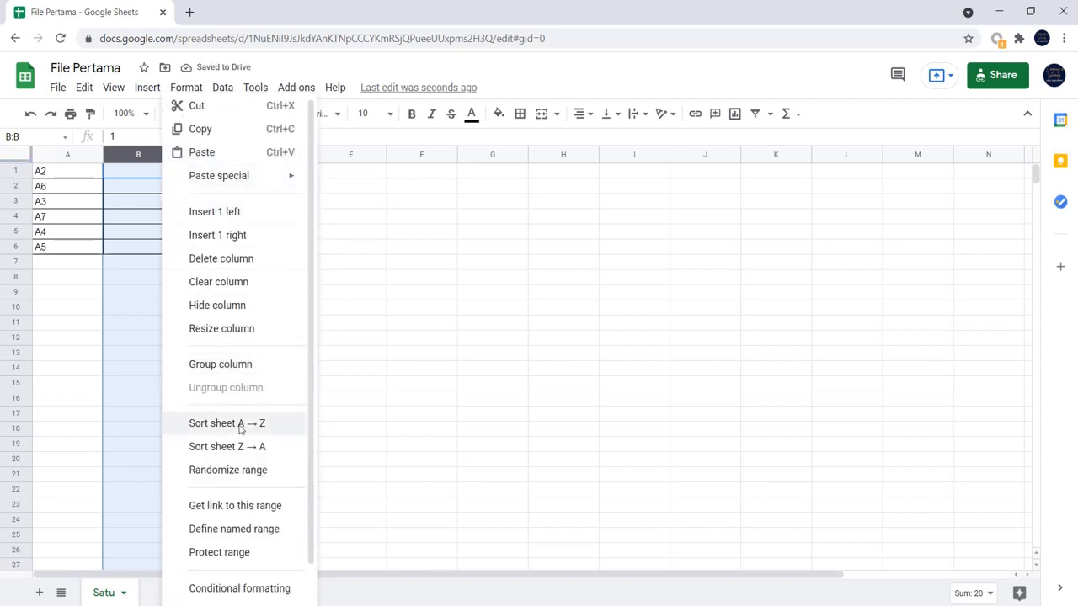
pyautogui.click(263, 447)
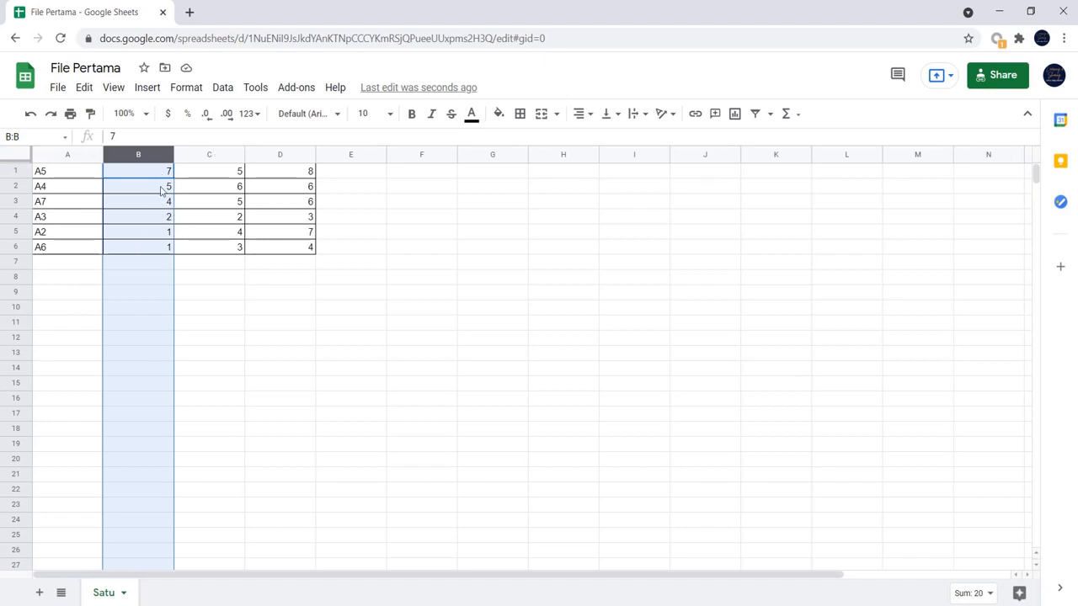
pyautogui.click(209, 298)
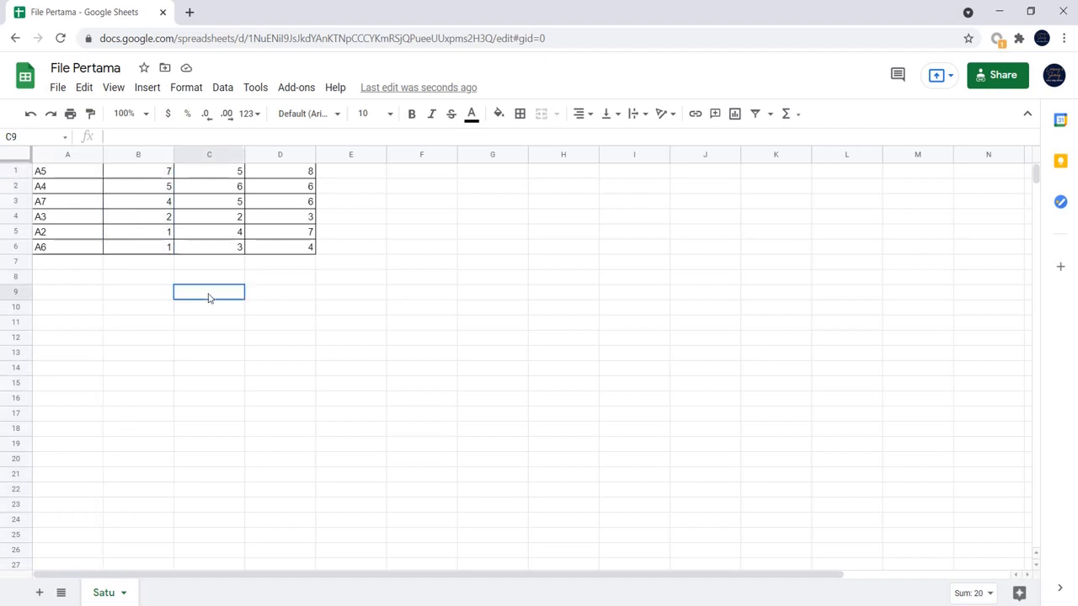
pyautogui.click(225, 87)
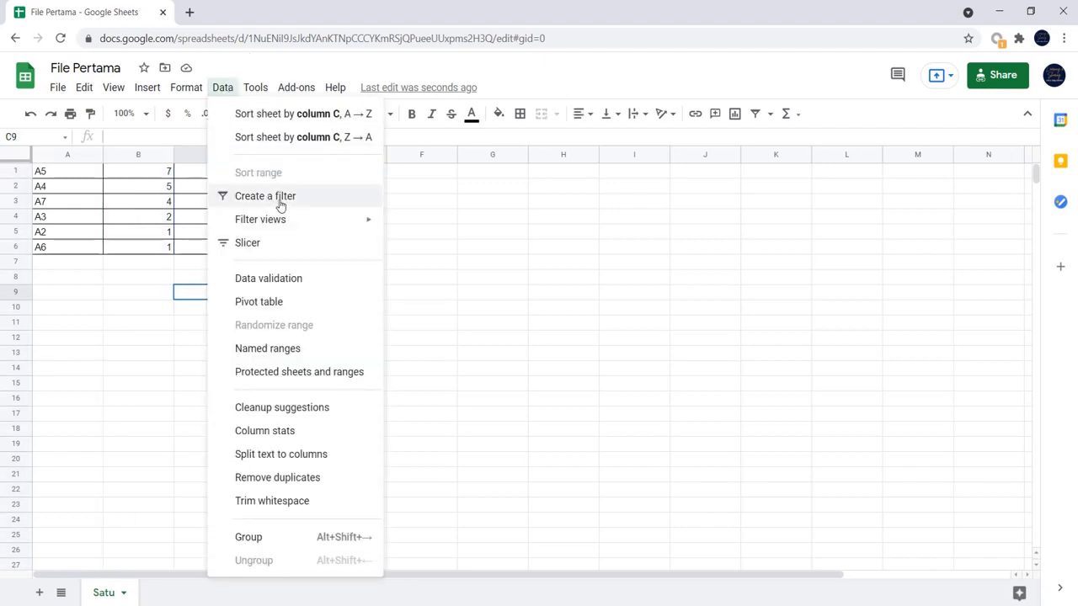
pyautogui.moveTo(354, 222)
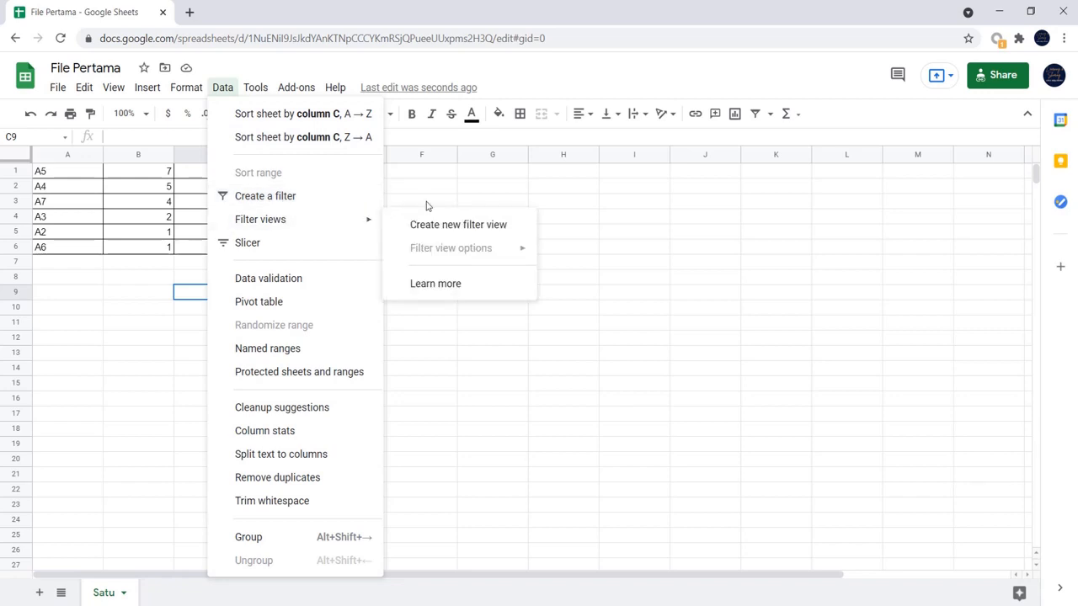
pyautogui.click(597, 200)
# - Undo both column B sorts and the deletion of the header row
pyautogui.hotkey('ctrl', 'z')
pyautogui.hotkey('ctrl', 'z')
pyautogui.hotkey('ctrl', 'z')
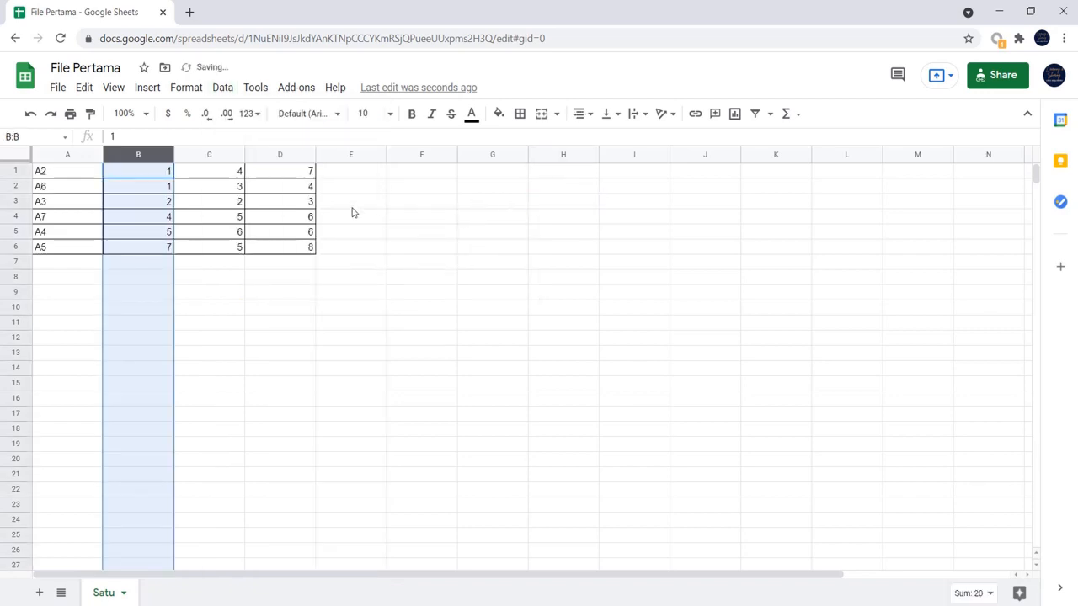
pyautogui.click(355, 268)
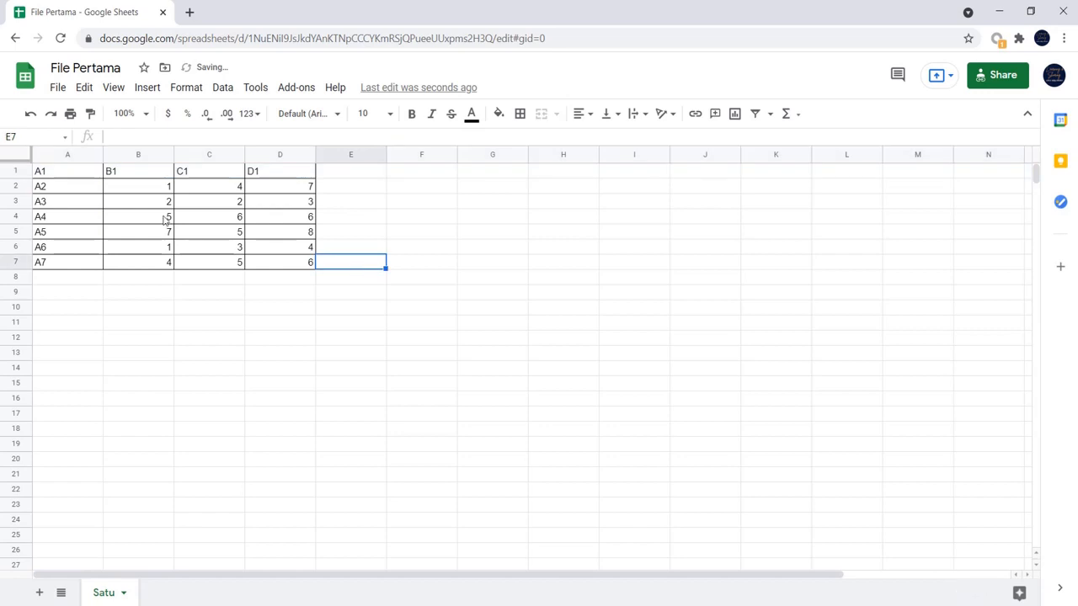
pyautogui.moveTo(84, 176); pyautogui.dragTo(283, 268)
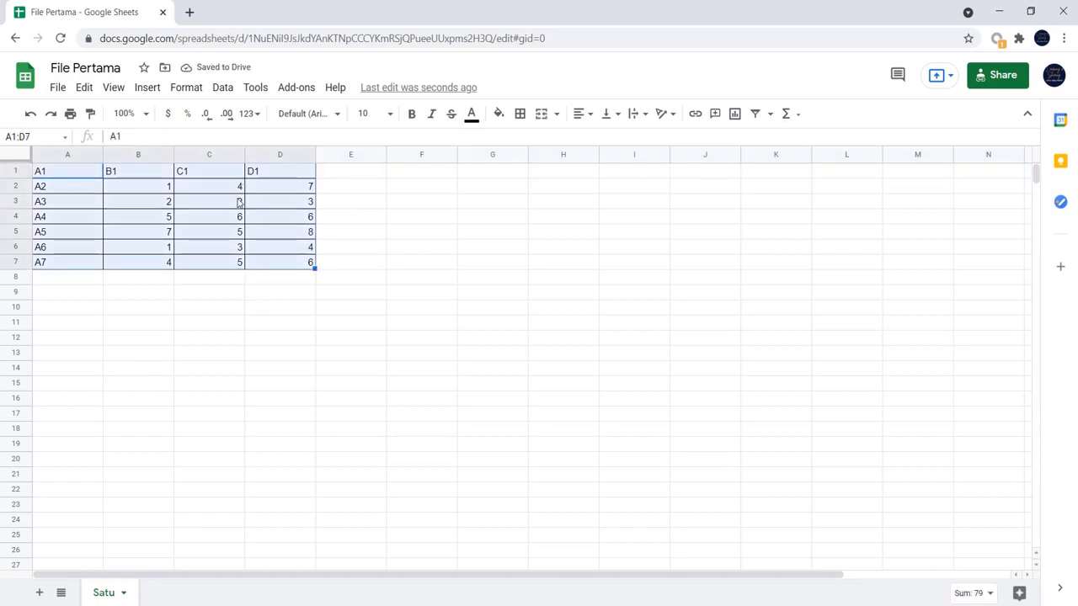
pyautogui.click(222, 87)
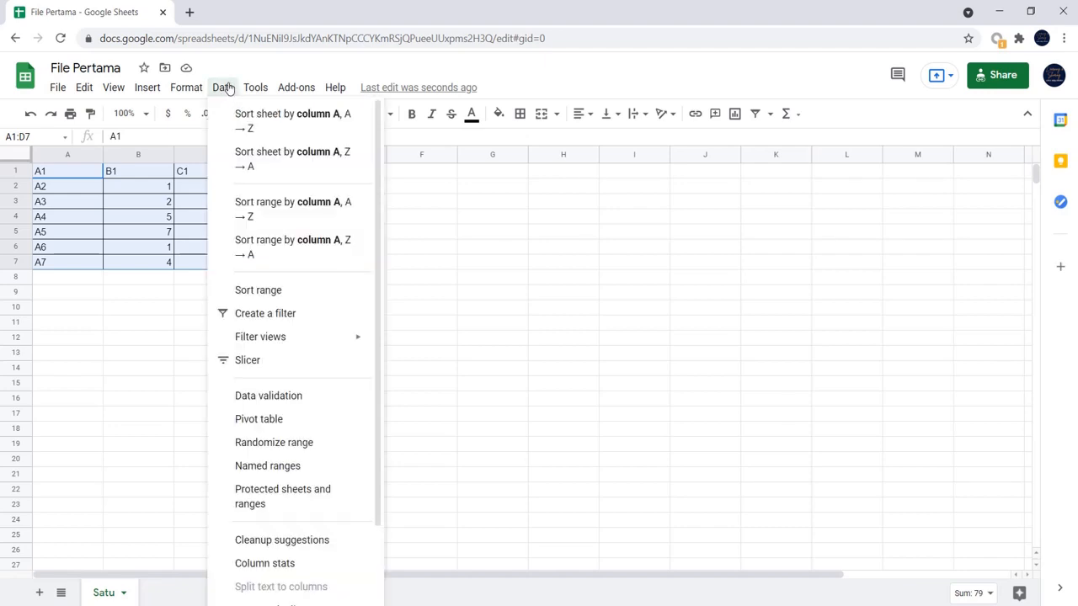
pyautogui.click(689, 296)
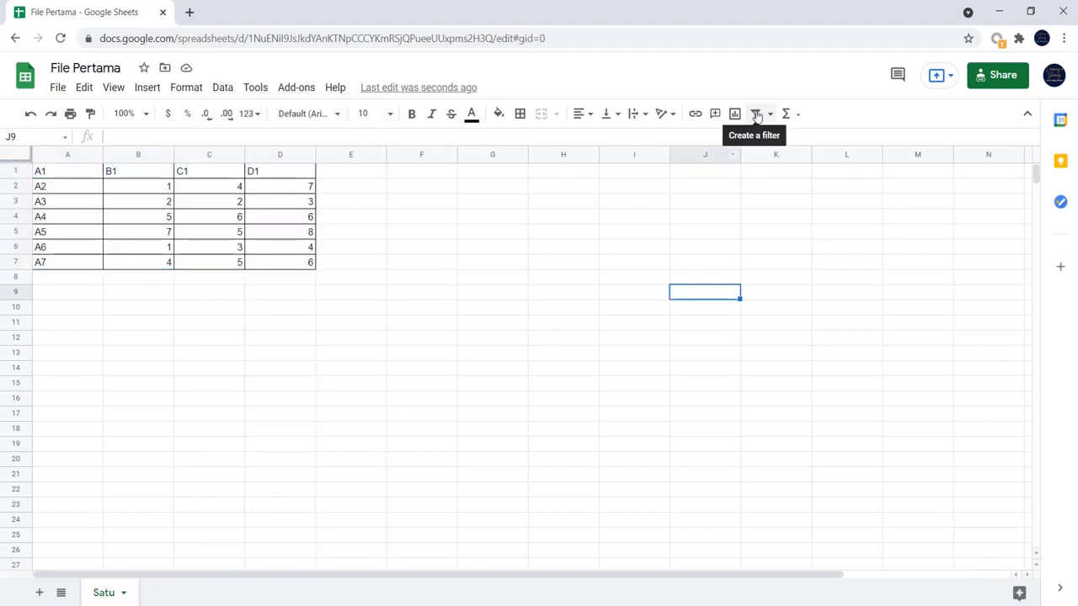
pyautogui.click(757, 115)
pyautogui.click(222, 87)
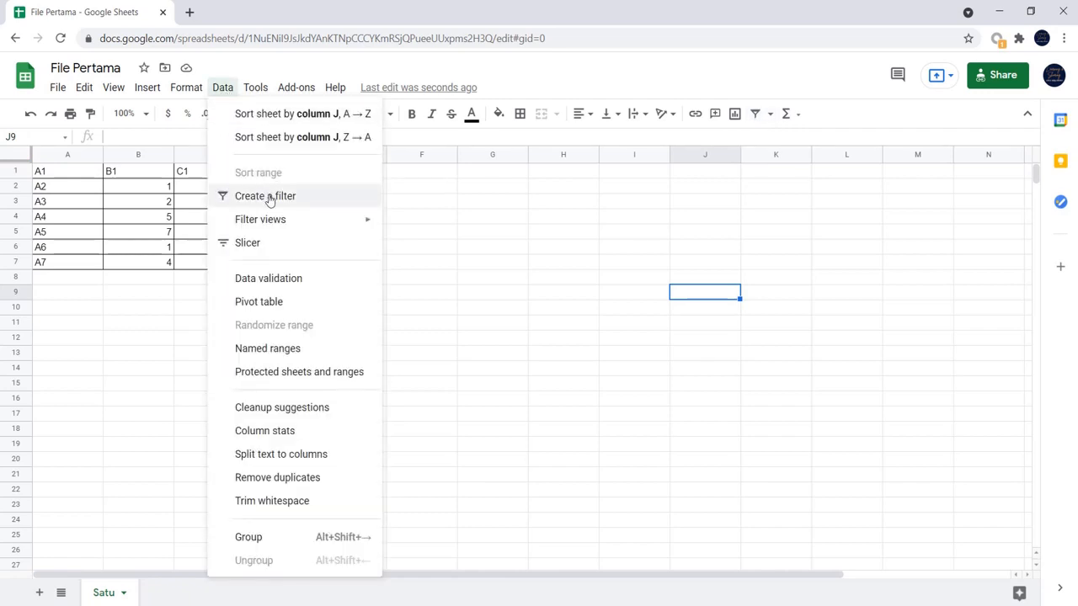
# - Create a filter on the empty cell K2 outside the table, and undo it
pyautogui.click(757, 188)
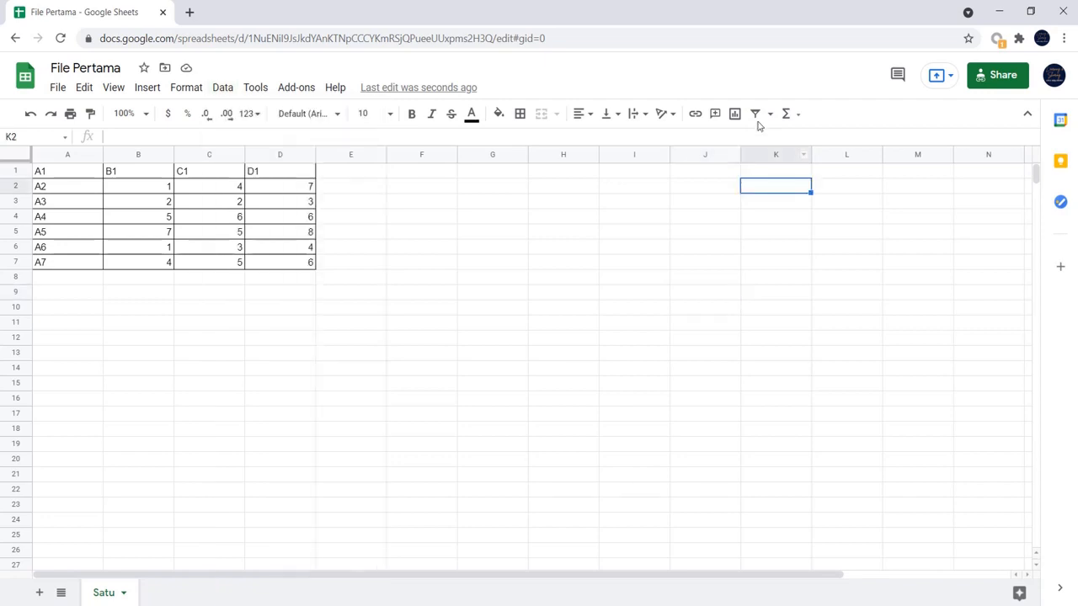
pyautogui.click(755, 114)
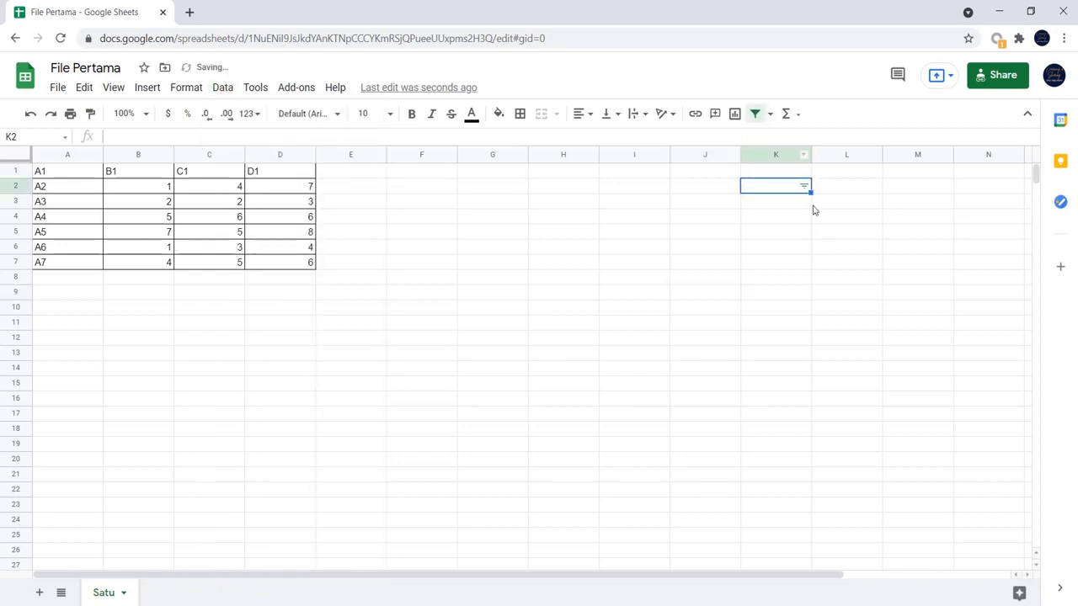
pyautogui.hotkey('ctrl', 'z')
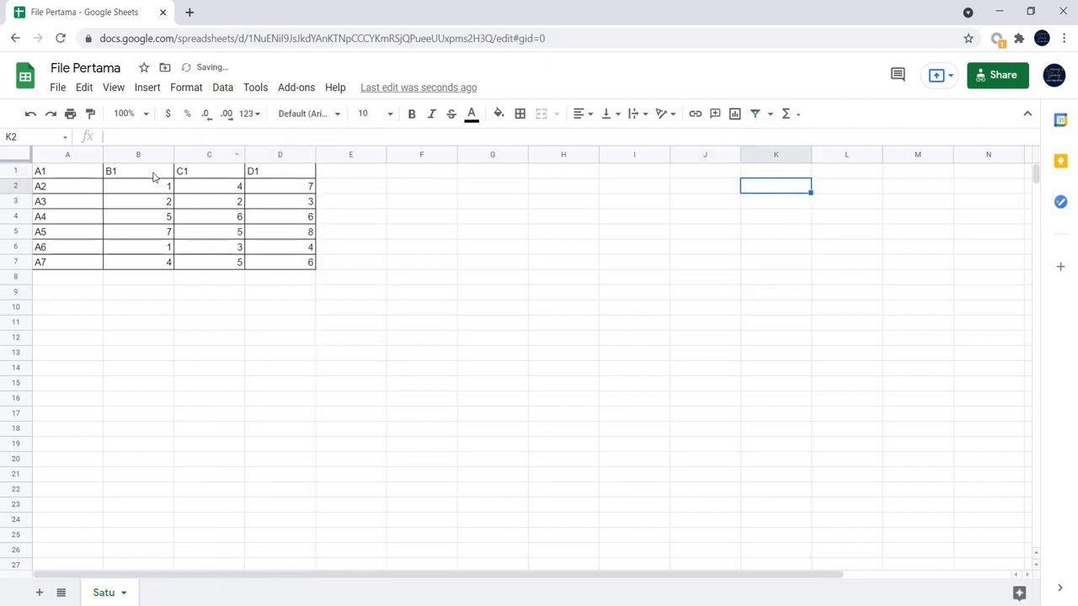
# - Create a filter over the whole table range A1:D7, and undo it
pyautogui.click(154, 177)
pyautogui.moveTo(58, 175); pyautogui.dragTo(309, 265)
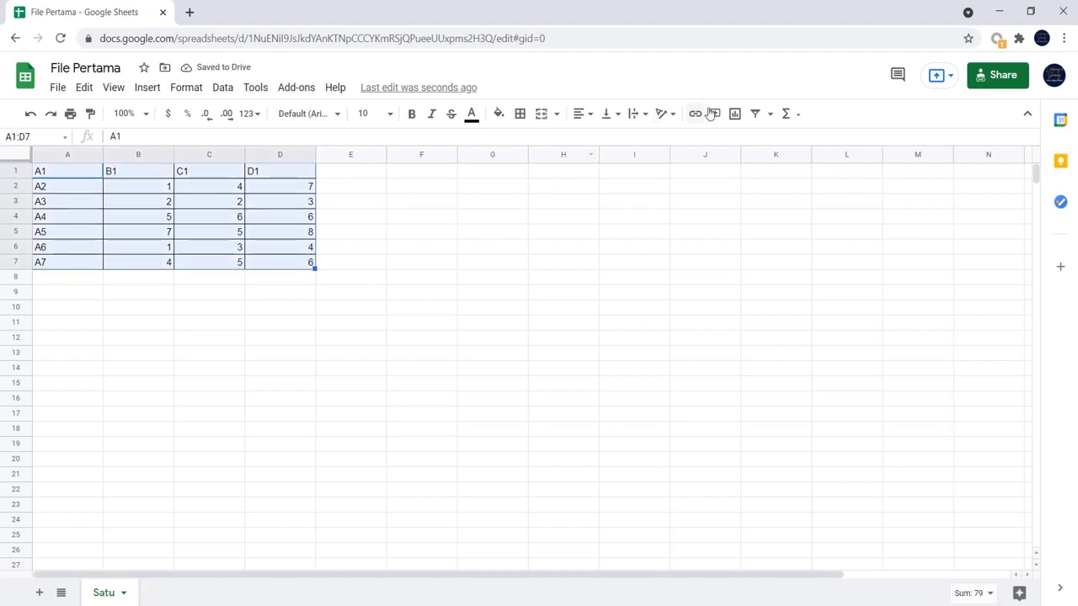
pyautogui.click(755, 115)
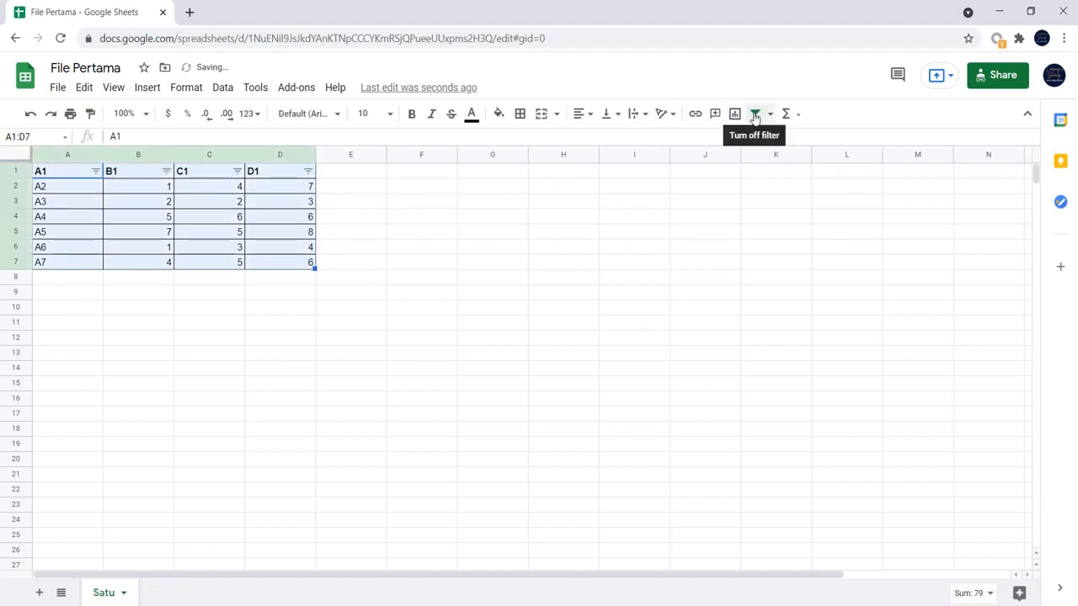
pyautogui.click(167, 229)
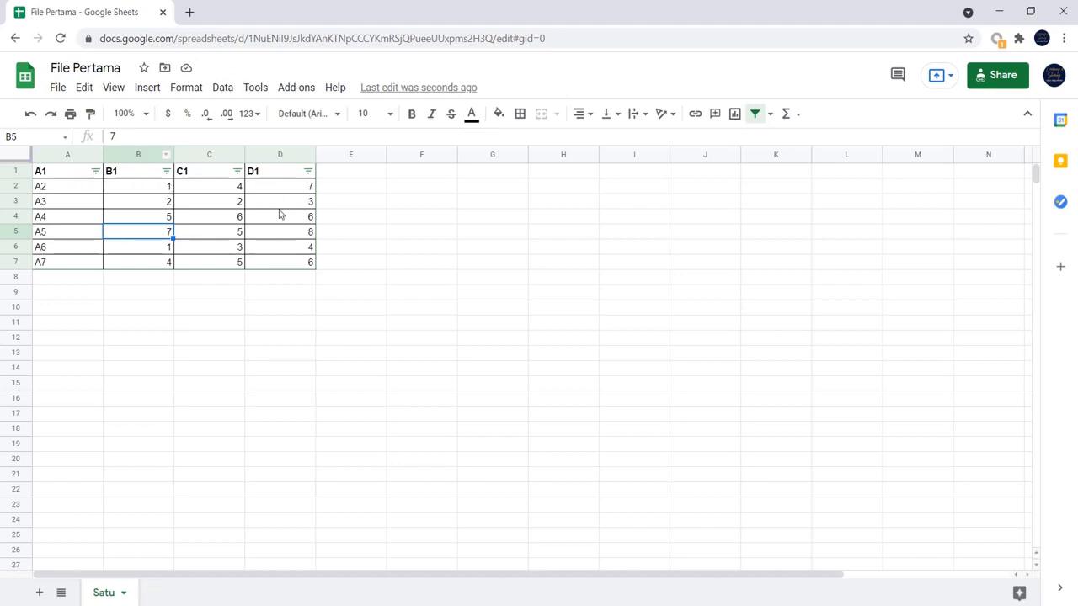
pyautogui.hotkey('ctrl', 'z')
# - Create a filter with only the header cell B1 selected, and undo it
pyautogui.click(155, 177)
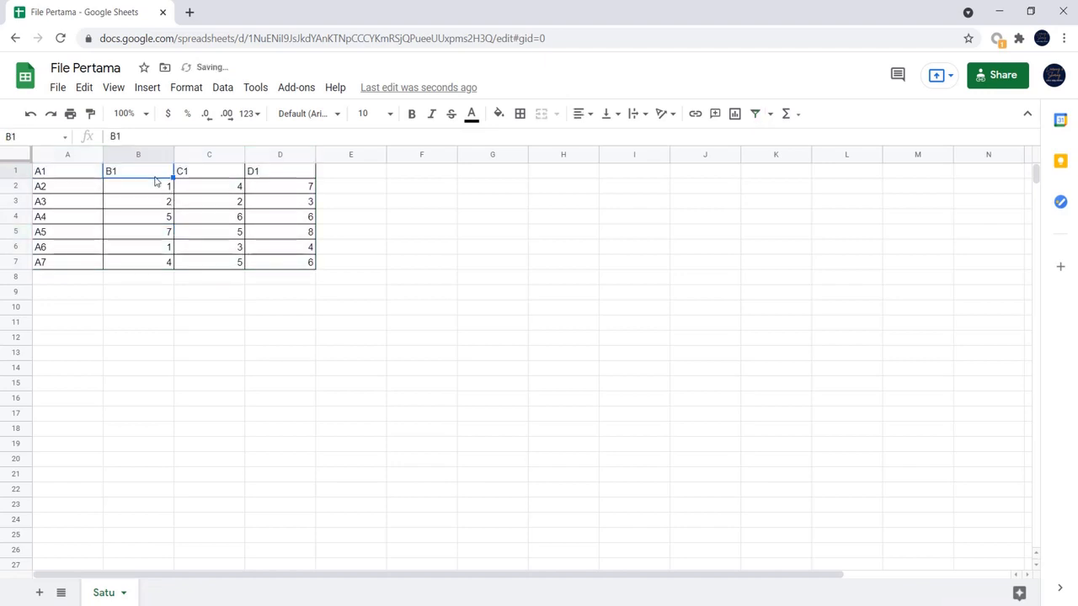
pyautogui.click(754, 113)
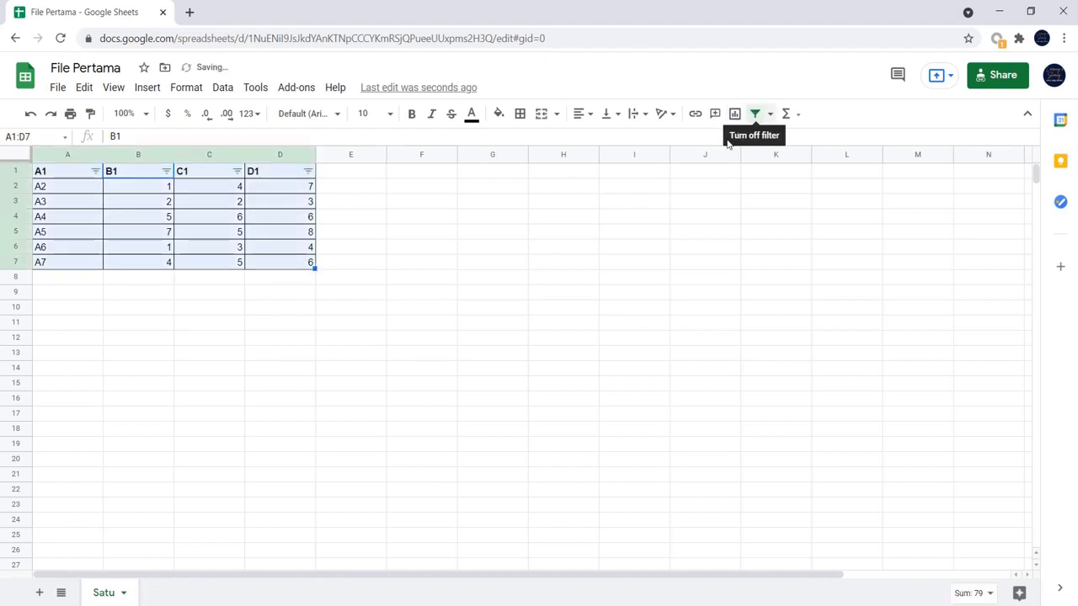
pyautogui.click(704, 183)
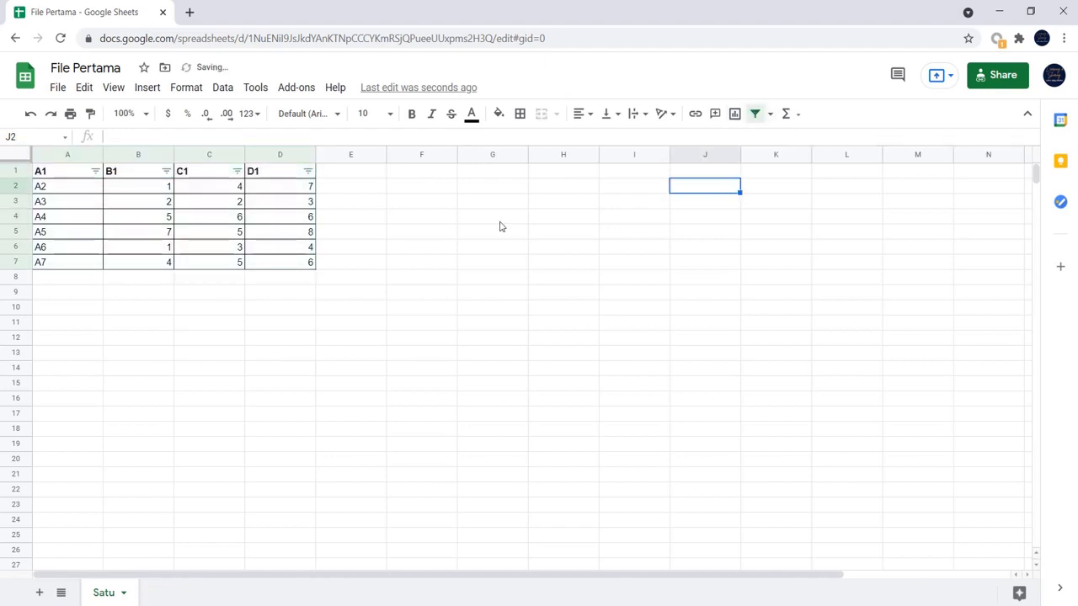
pyautogui.hotkey('ctrl', 'z')
# - Create a filter on column B only
pyautogui.click(150, 159)
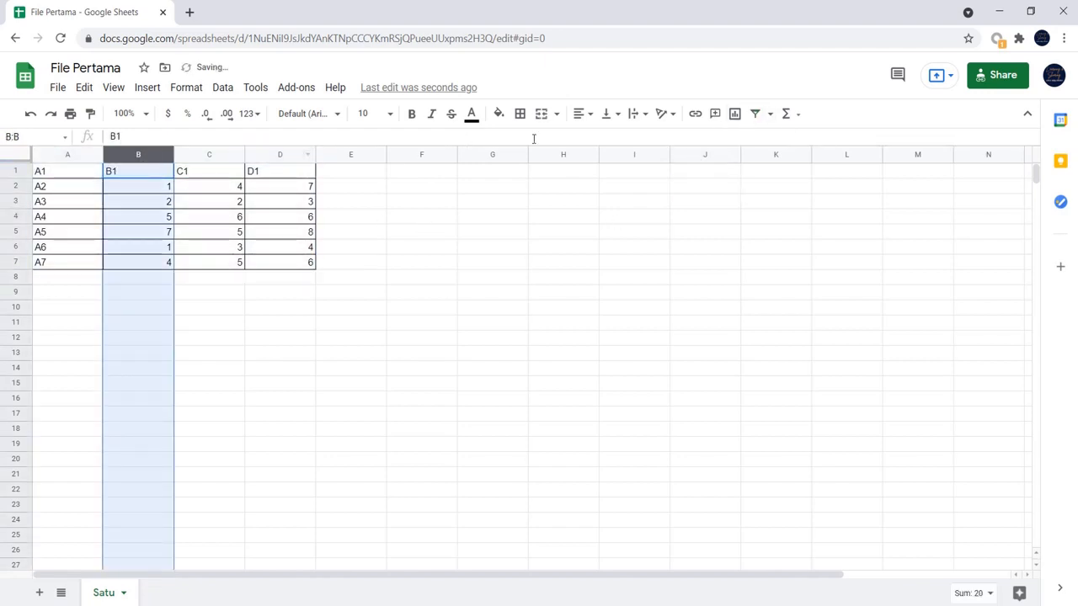
pyautogui.click(756, 115)
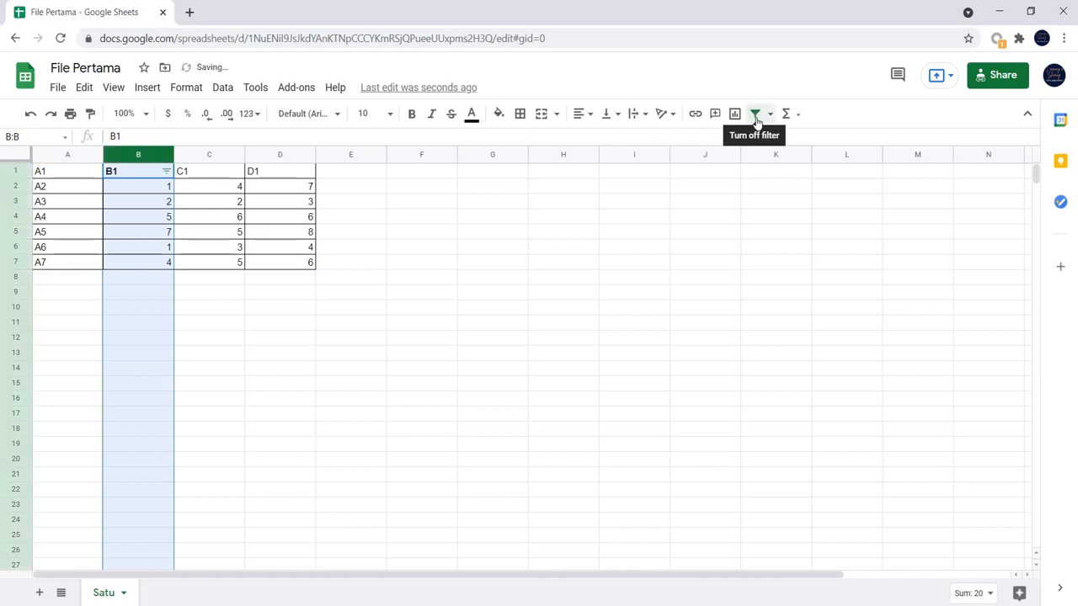
pyautogui.click(166, 172)
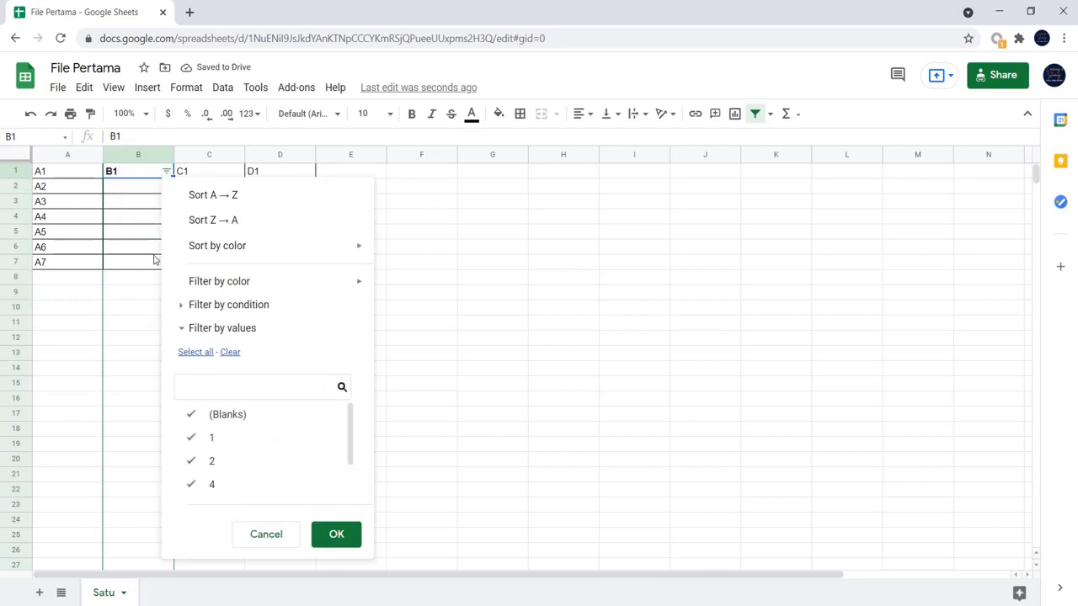
pyautogui.click(606, 281)
# - Filter column B by values, leaving out 4, 5 and 7
pyautogui.click(167, 172)
pyautogui.scroll(-1, 231, 421)
pyautogui.scroll(1, 235, 429)
pyautogui.scroll(-1, 207, 446)
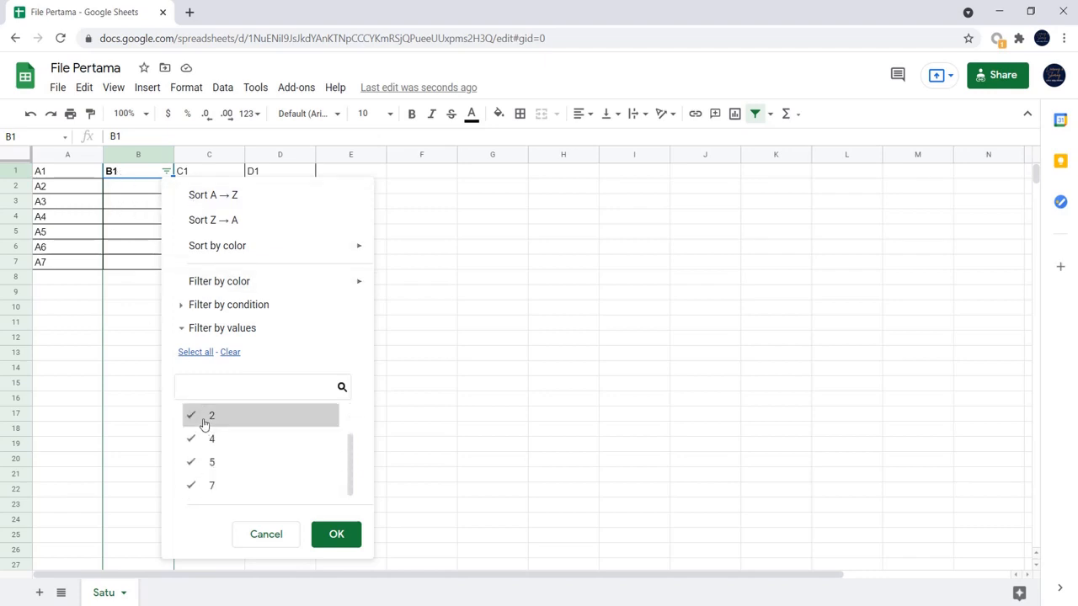
pyautogui.scroll(1, 205, 422)
pyautogui.scroll(-1, 209, 422)
pyautogui.scroll(1, 227, 474)
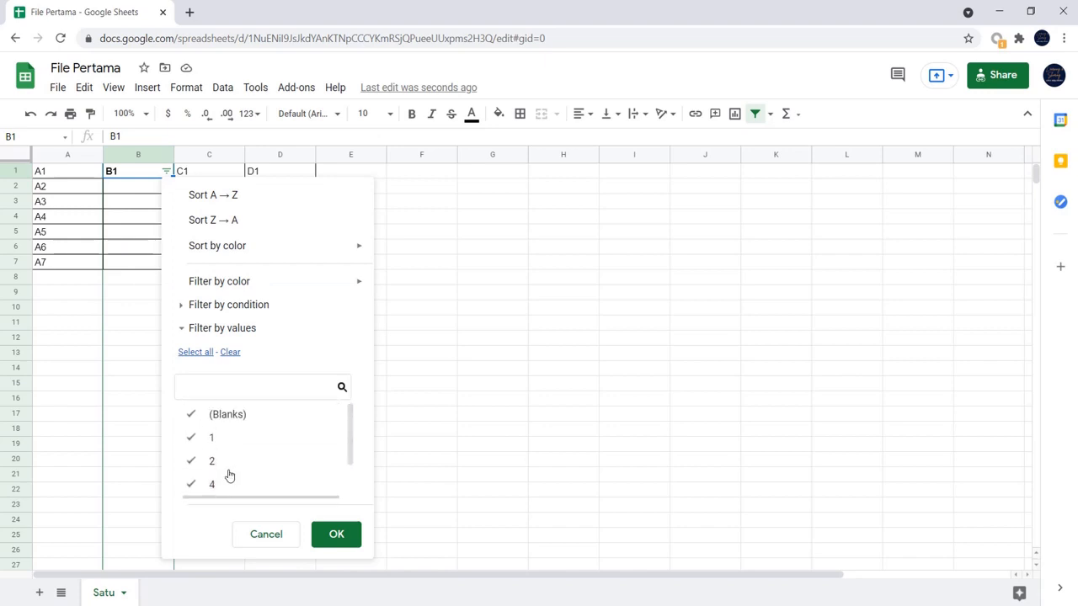
pyautogui.scroll(-1, 229, 474)
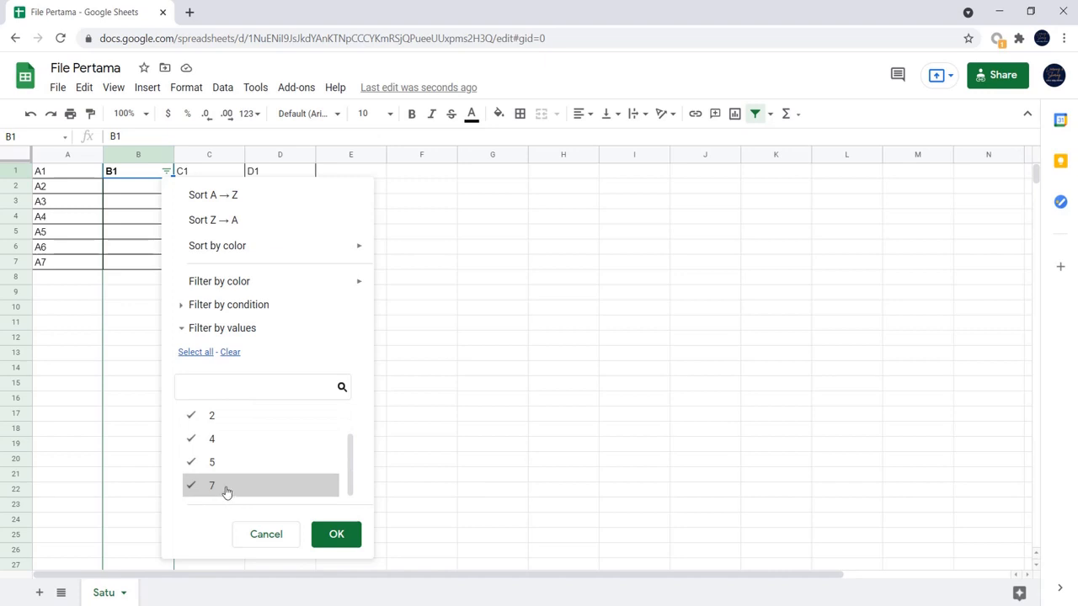
pyautogui.click(225, 486)
pyautogui.click(221, 462)
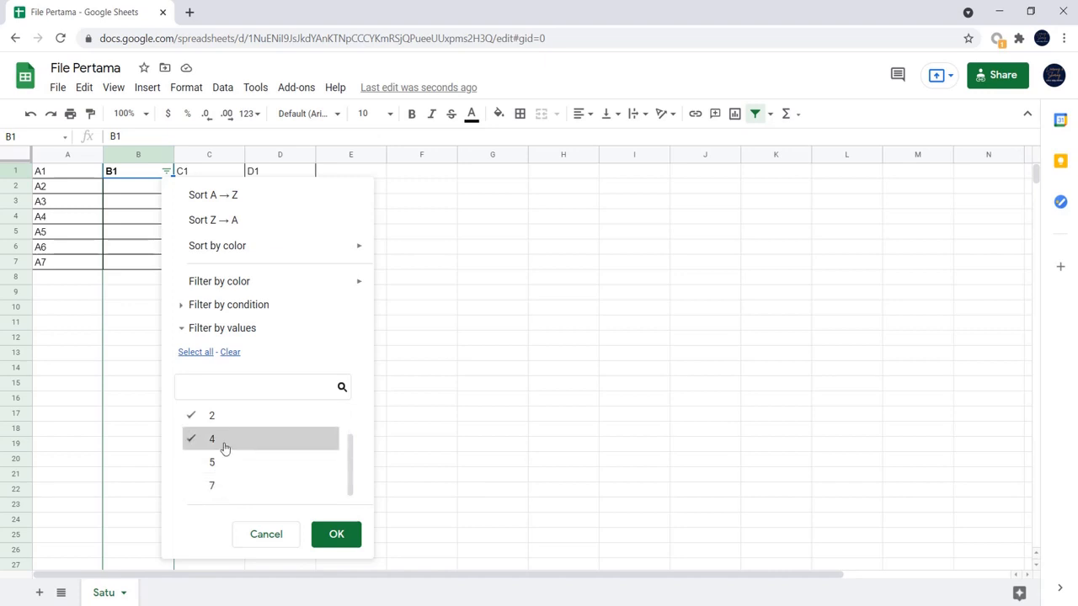
pyautogui.click(224, 443)
pyautogui.scroll(2, 228, 452)
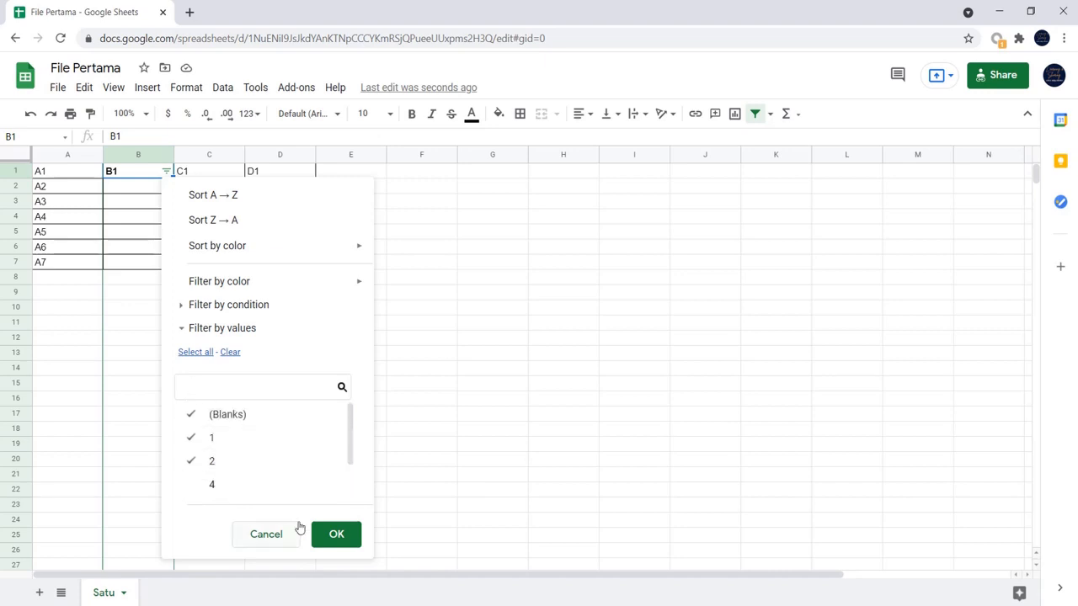
pyautogui.click(336, 534)
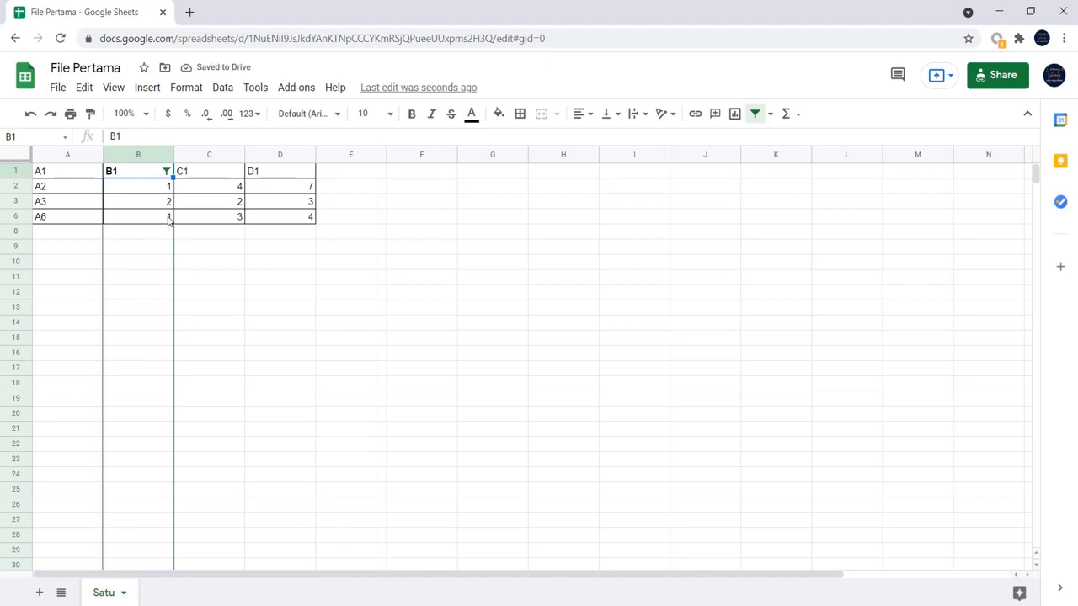
# - Clear every value in column B's filter-by-values list and apply the filter
pyautogui.click(165, 170)
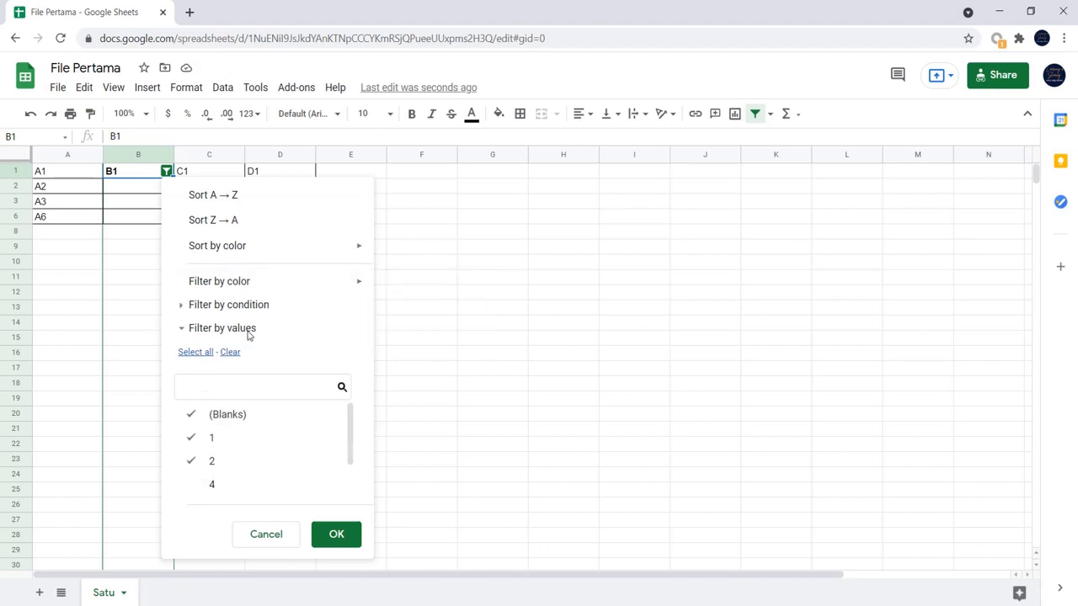
pyautogui.click(183, 306)
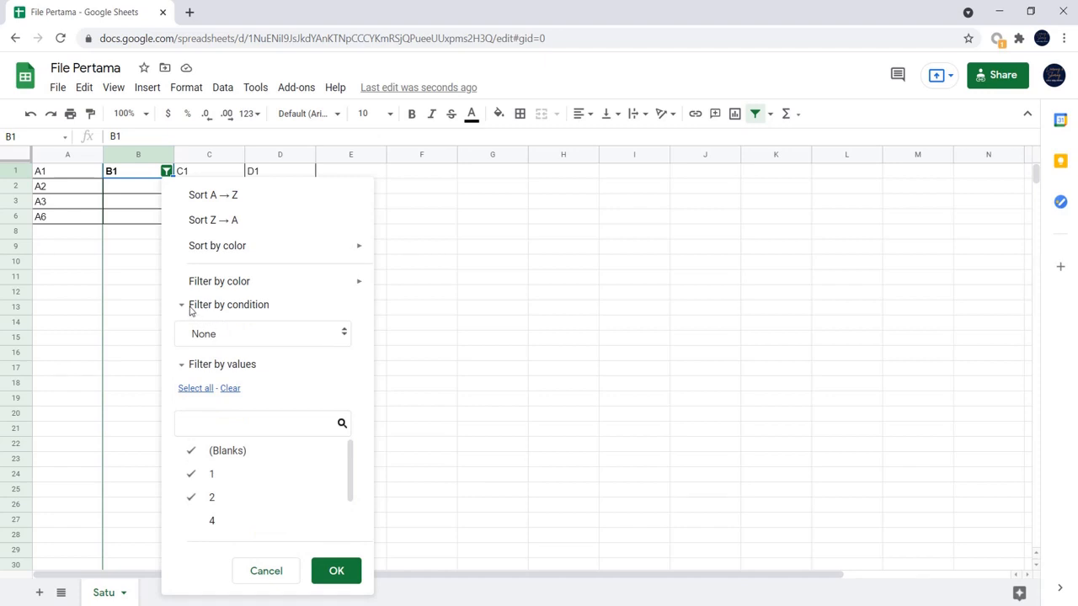
pyautogui.click(191, 308)
pyautogui.moveTo(244, 287)
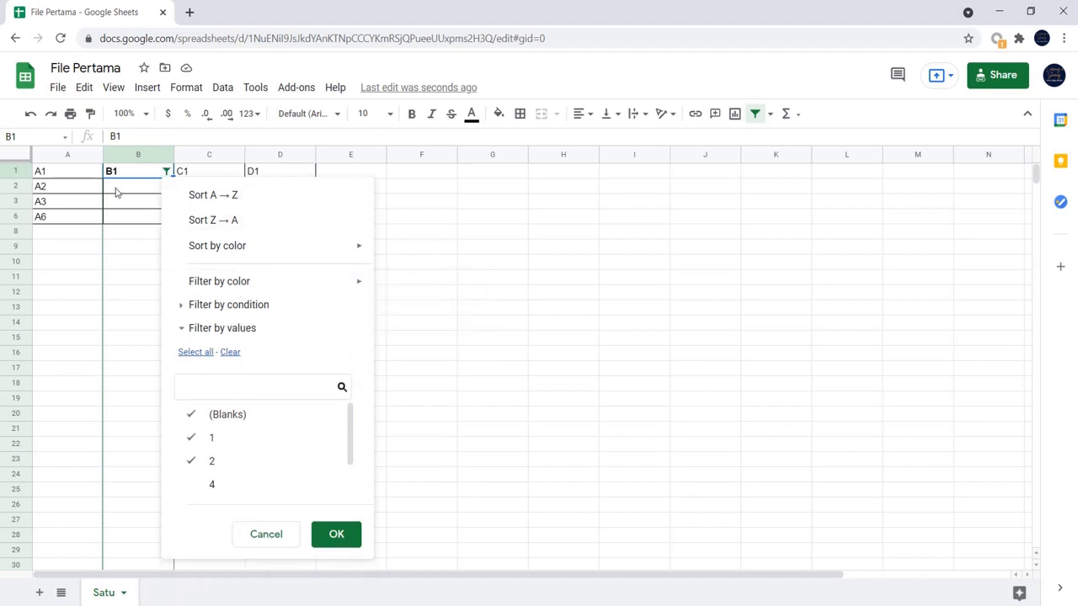
pyautogui.moveTo(243, 258)
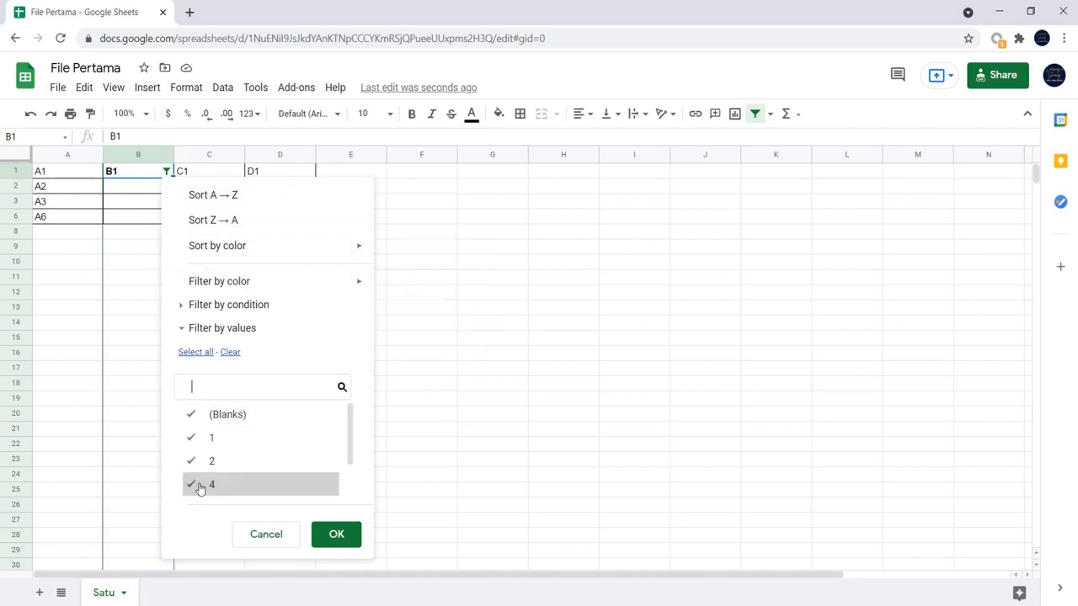
pyautogui.click(235, 356)
pyautogui.scroll(-1, 224, 475)
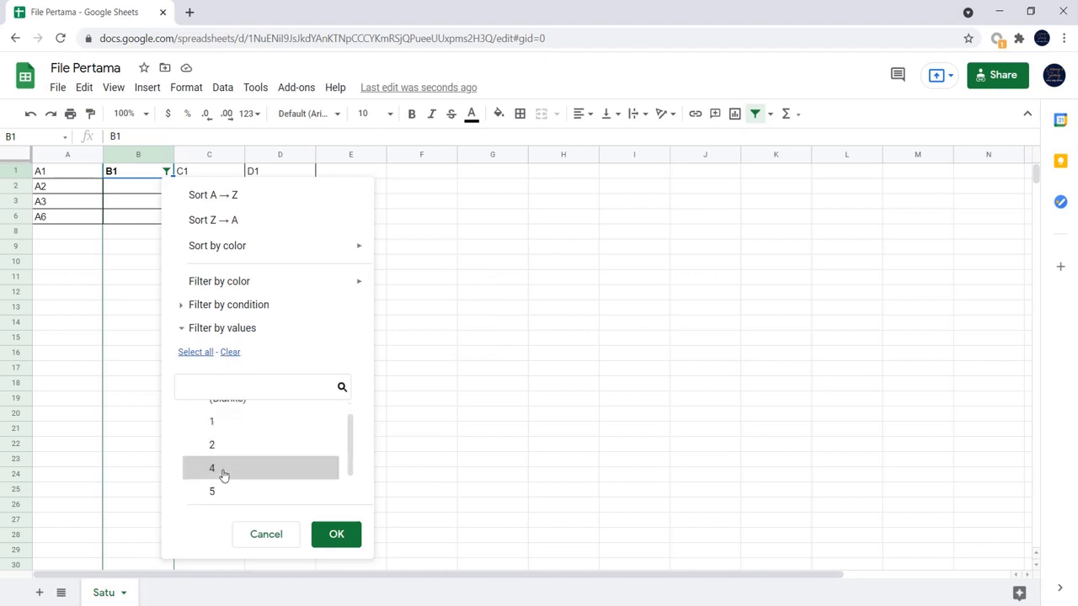
pyautogui.click(337, 536)
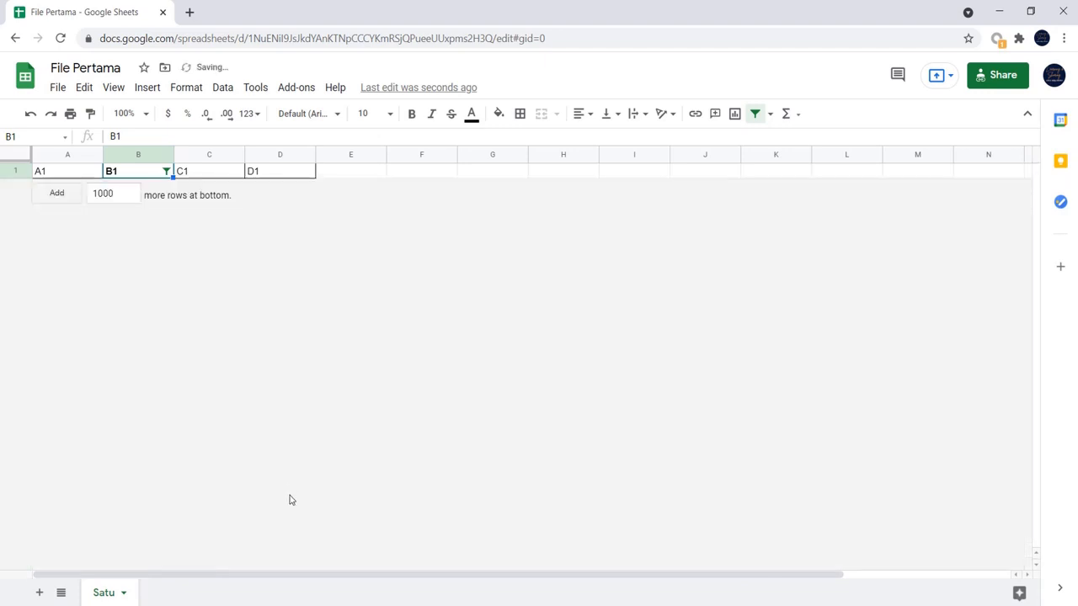
# - Reselect all values in column B's filter and apply it
pyautogui.click(166, 172)
pyautogui.click(202, 357)
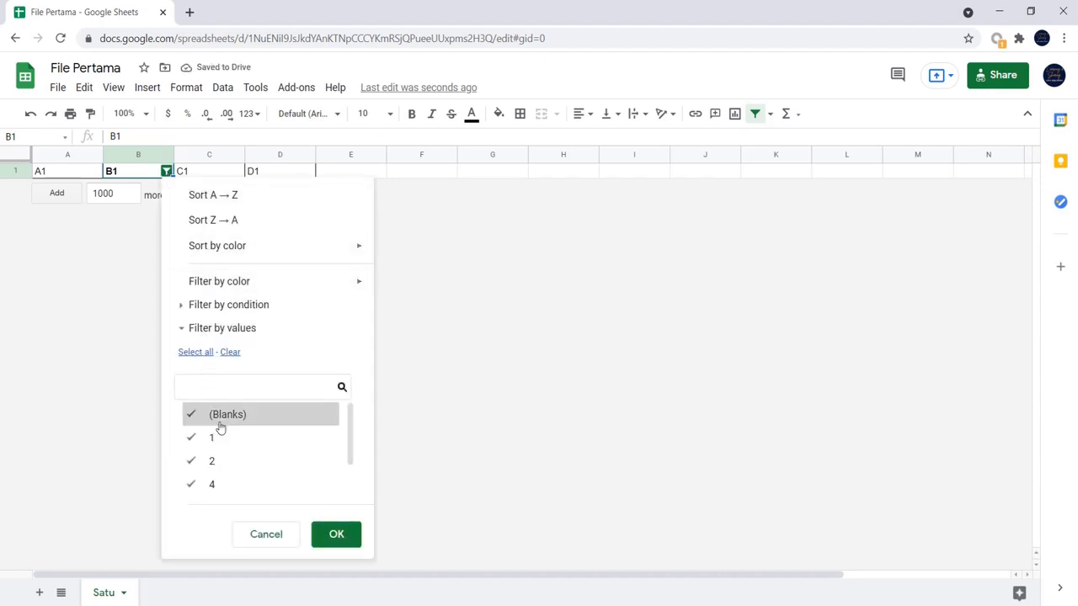
pyautogui.scroll(-2, 219, 428)
pyautogui.click(336, 536)
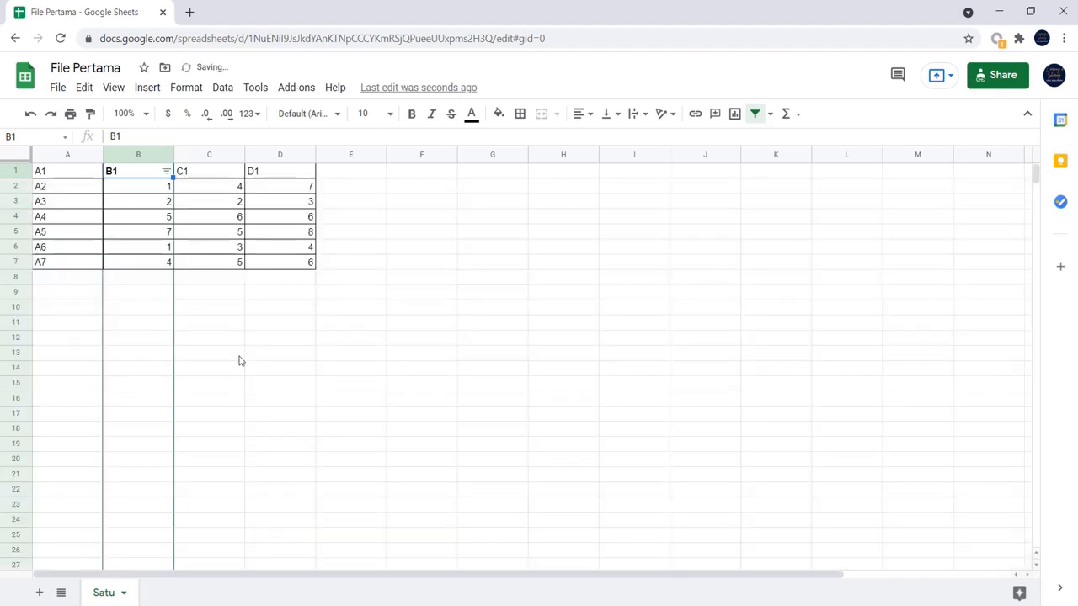
pyautogui.click(240, 359)
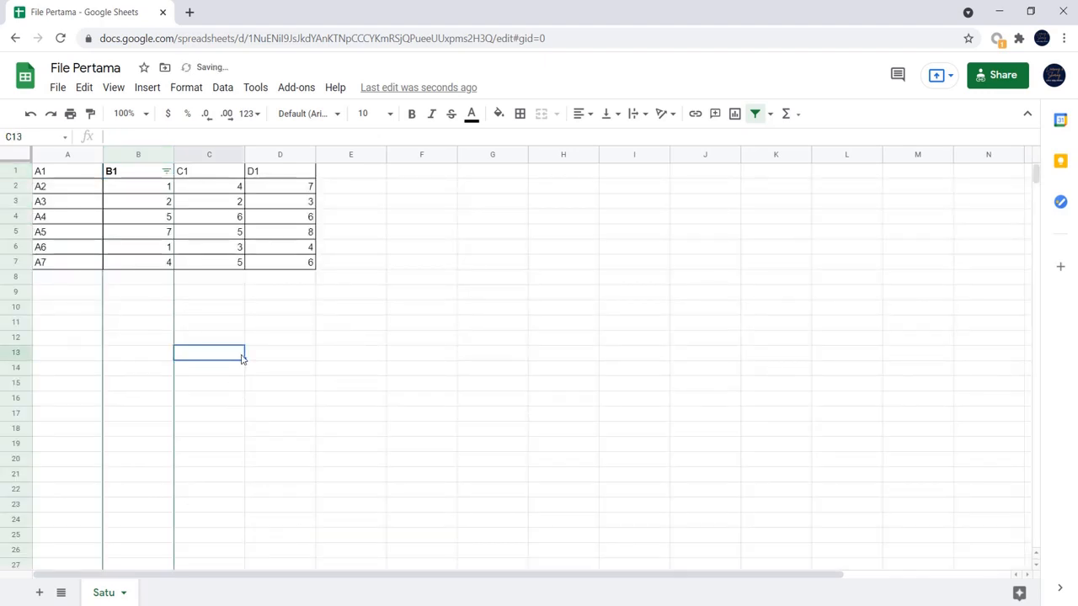
# - Remove the filter from column B
pyautogui.click(158, 154)
pyautogui.click(755, 113)
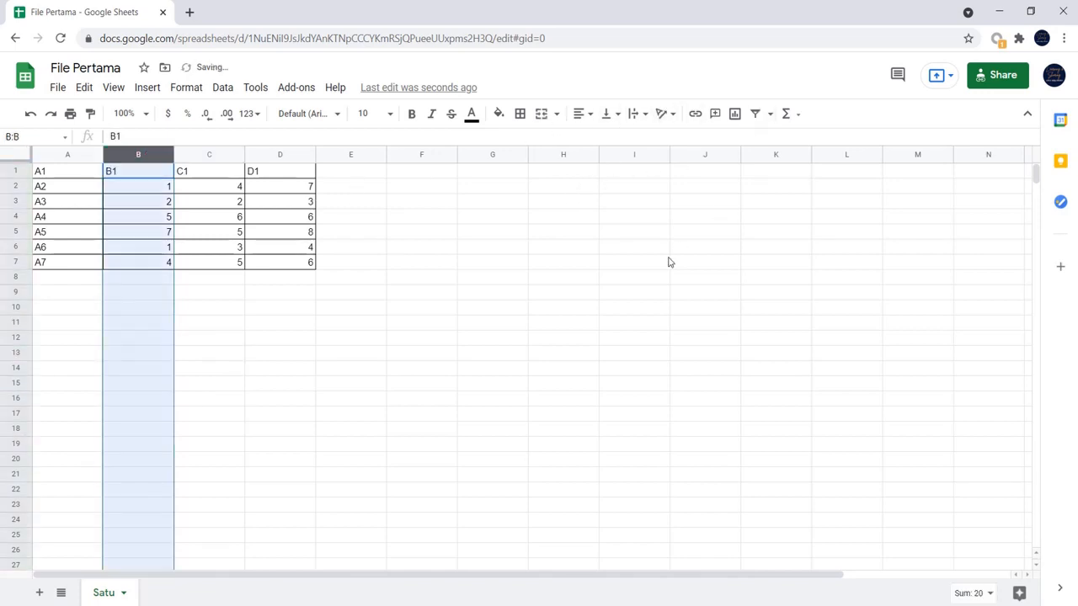
pyautogui.click(507, 265)
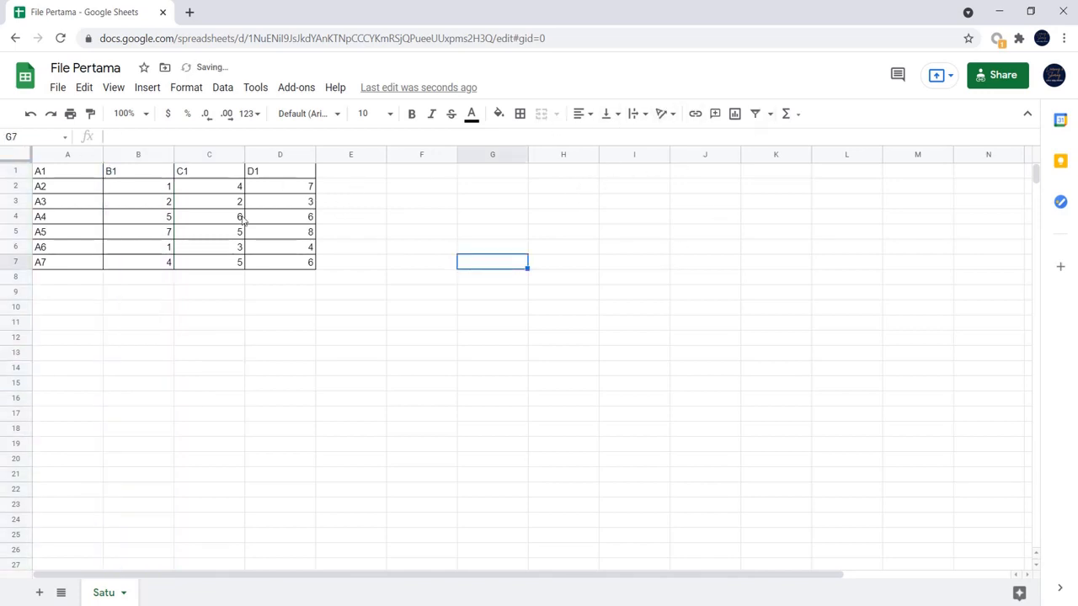
# - Create a filter over the table range A1:D7 and view the filter options of columns A to D
pyautogui.click(69, 175)
pyautogui.click(753, 115)
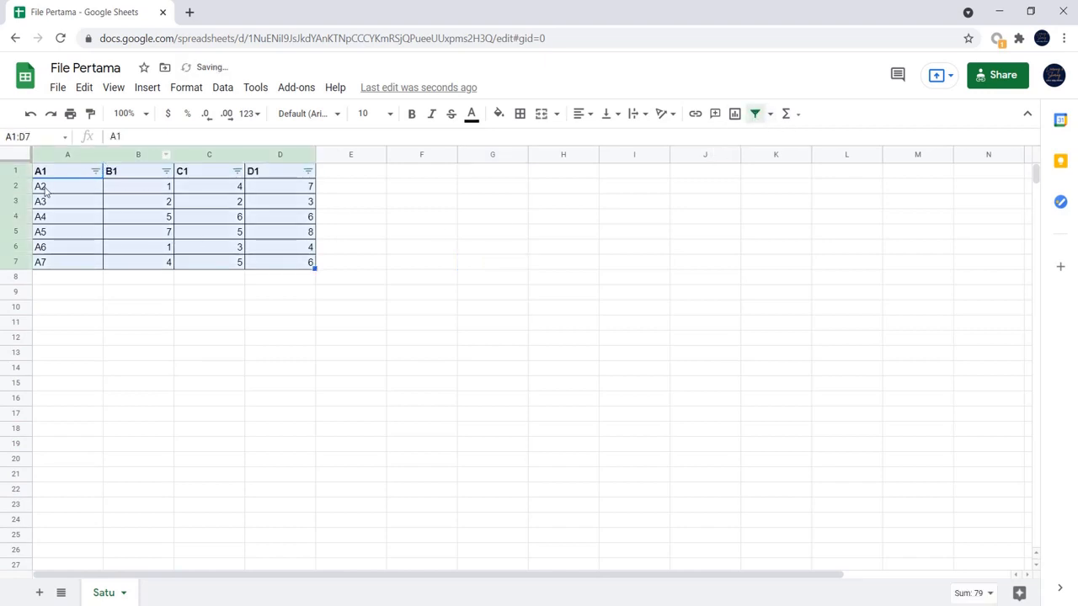
pyautogui.click(95, 171)
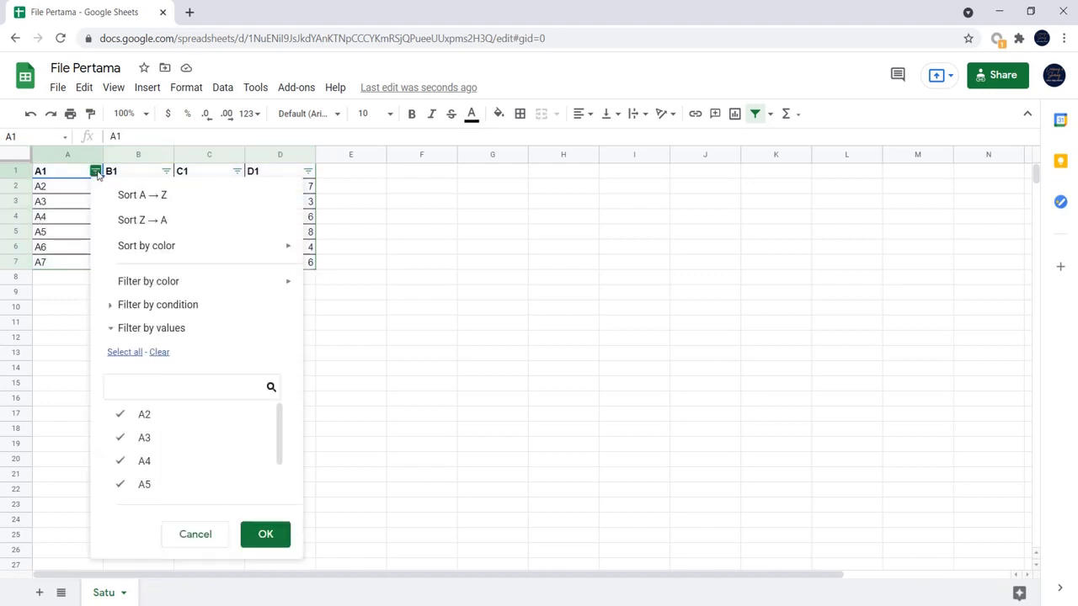
pyautogui.click(165, 171)
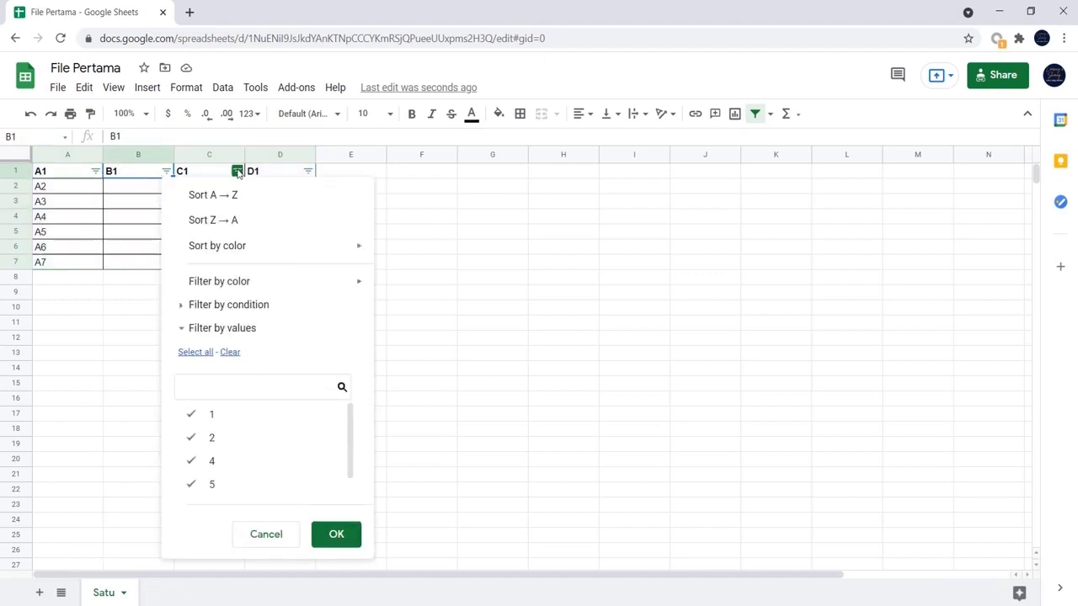
pyautogui.click(238, 172)
pyautogui.click(307, 171)
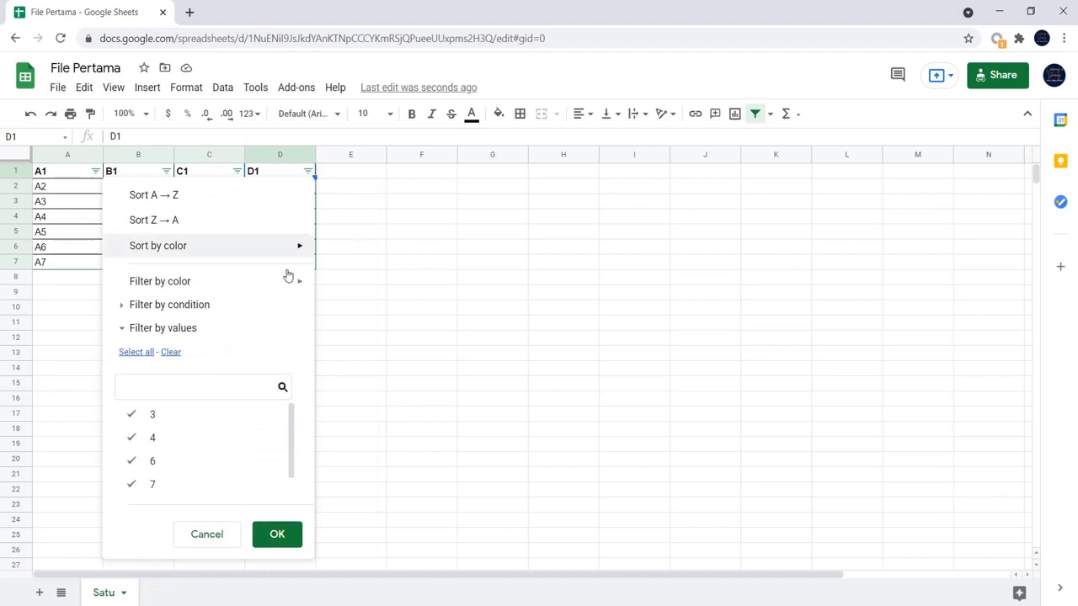
pyautogui.click(392, 294)
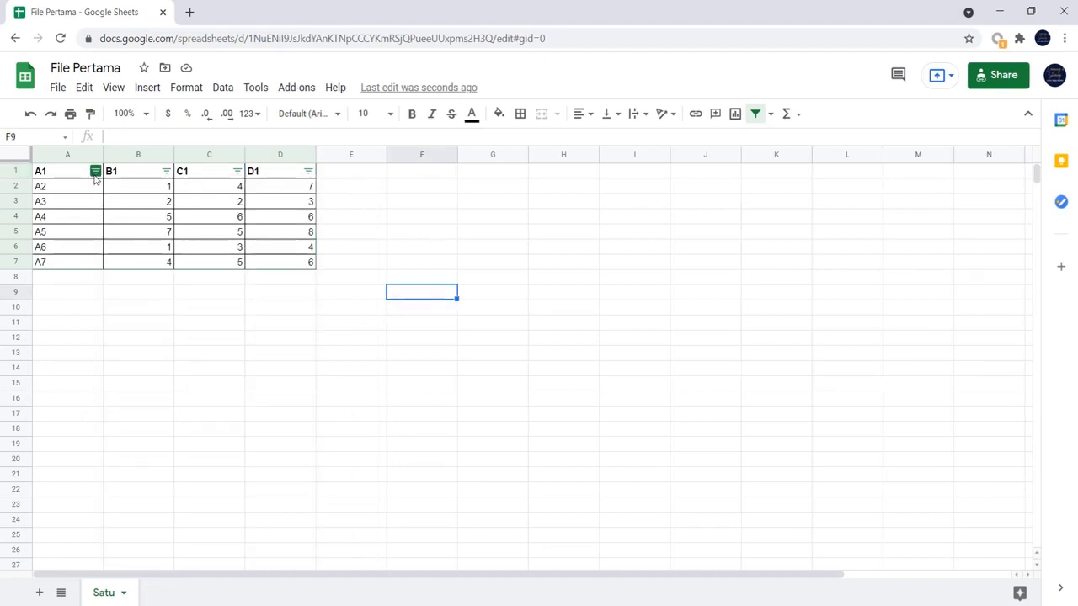
# - Filter column A by values, leaving out A6 and A7
pyautogui.click(95, 172)
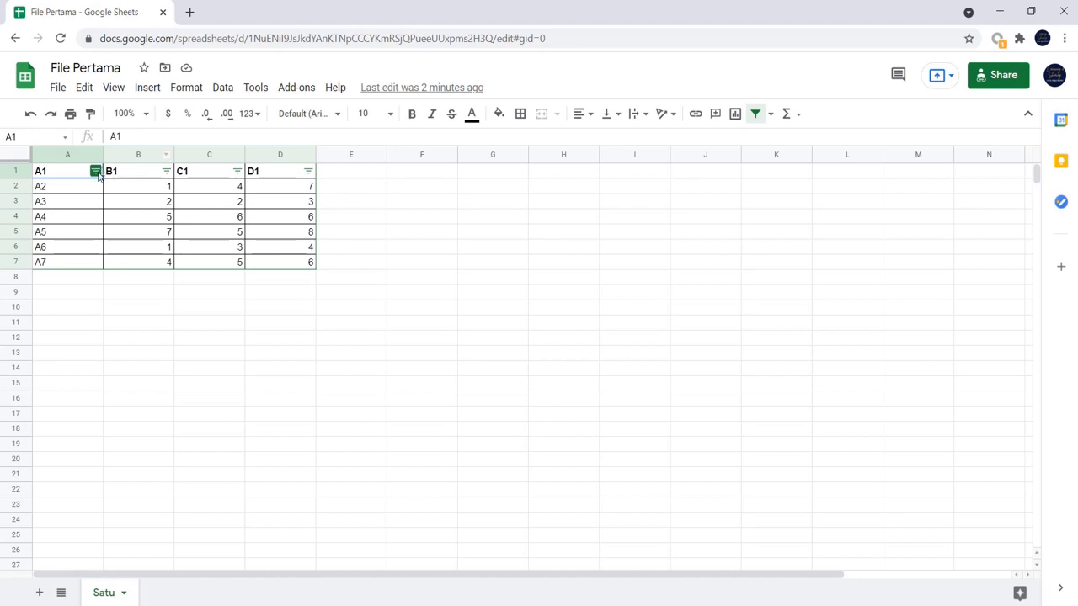
pyautogui.click(95, 171)
pyautogui.scroll(-1, 141, 442)
pyautogui.click(149, 484)
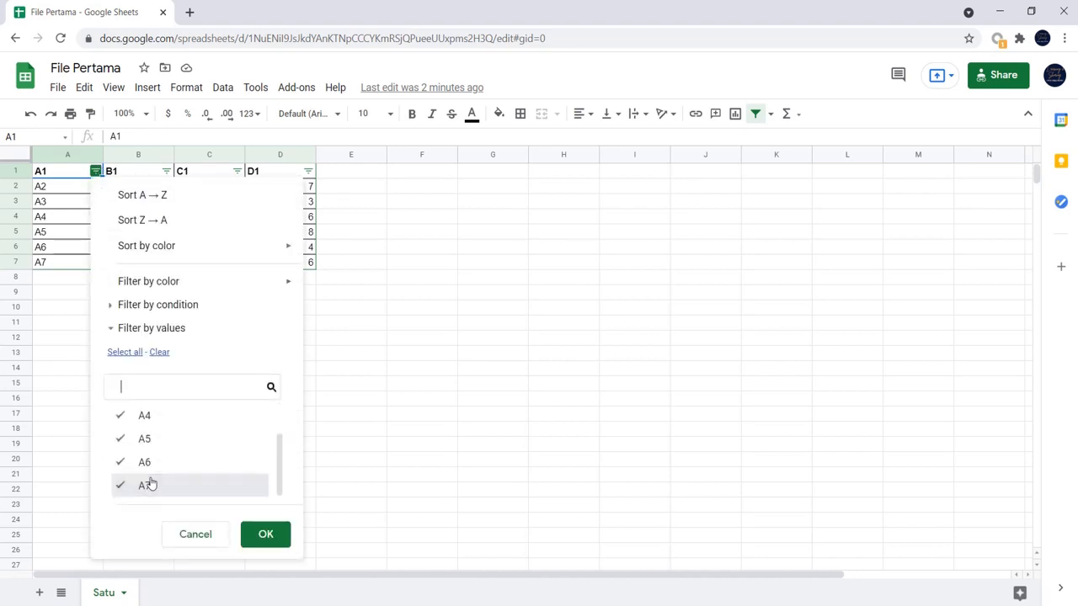
pyautogui.click(149, 461)
pyautogui.click(149, 446)
pyautogui.scroll(1, 149, 451)
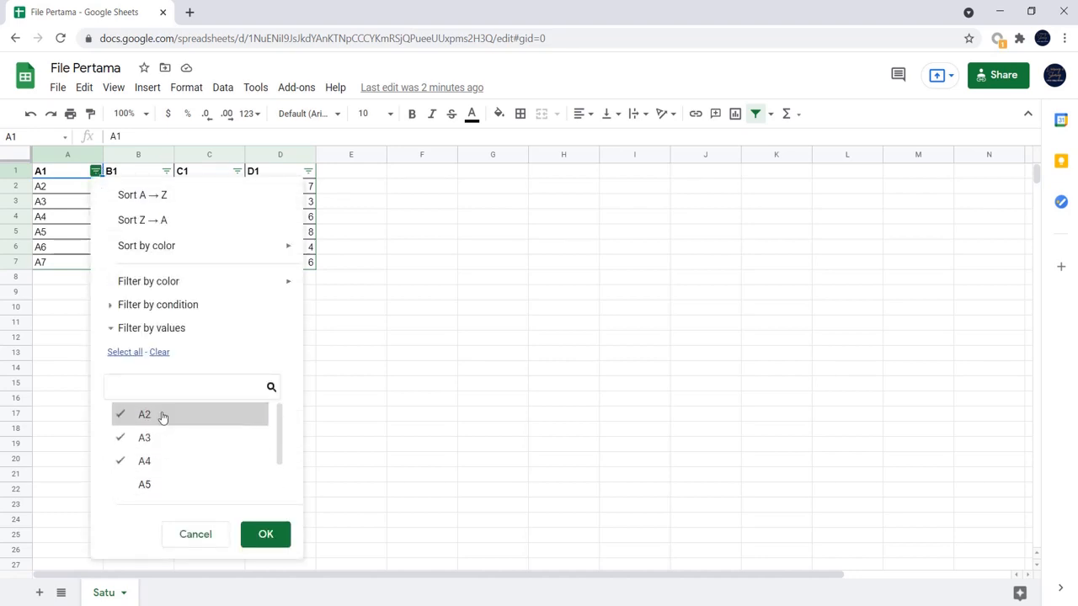
pyautogui.click(146, 485)
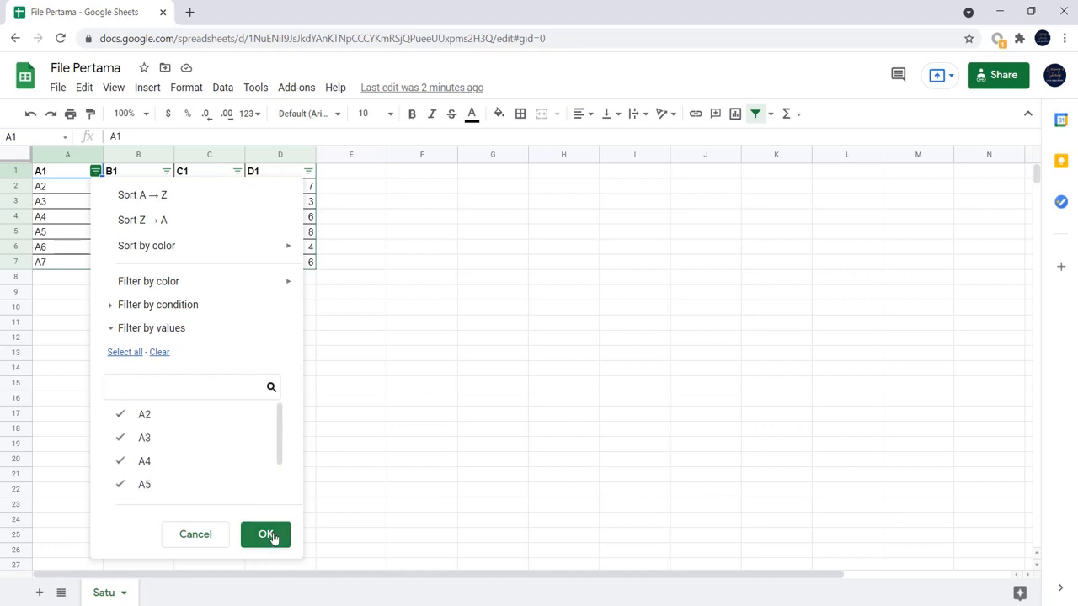
pyautogui.click(268, 534)
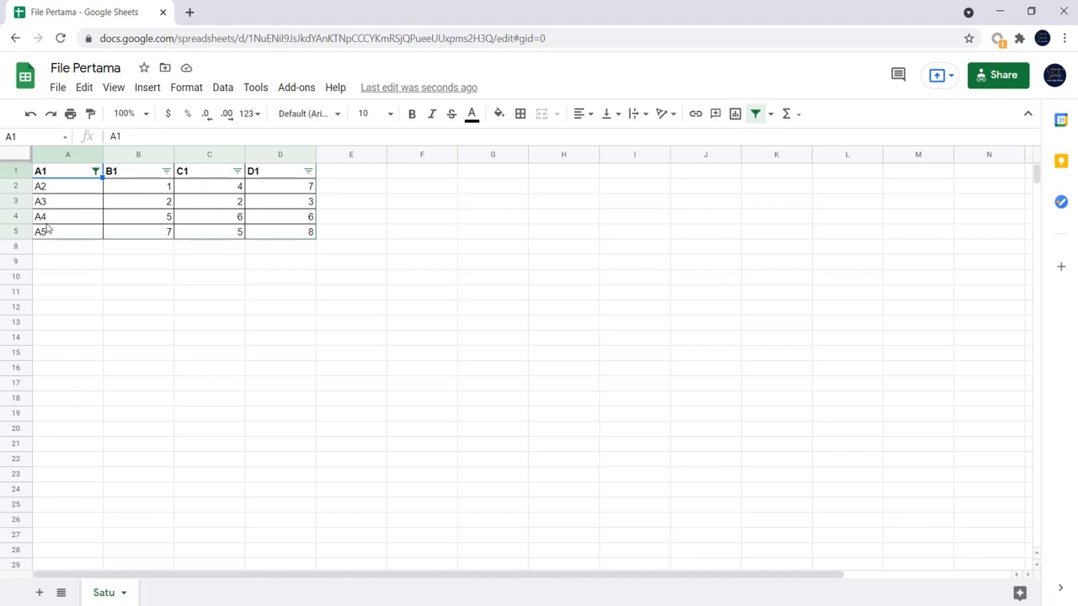
# - Filter column C by values, leaving out 4 and 5
pyautogui.click(237, 171)
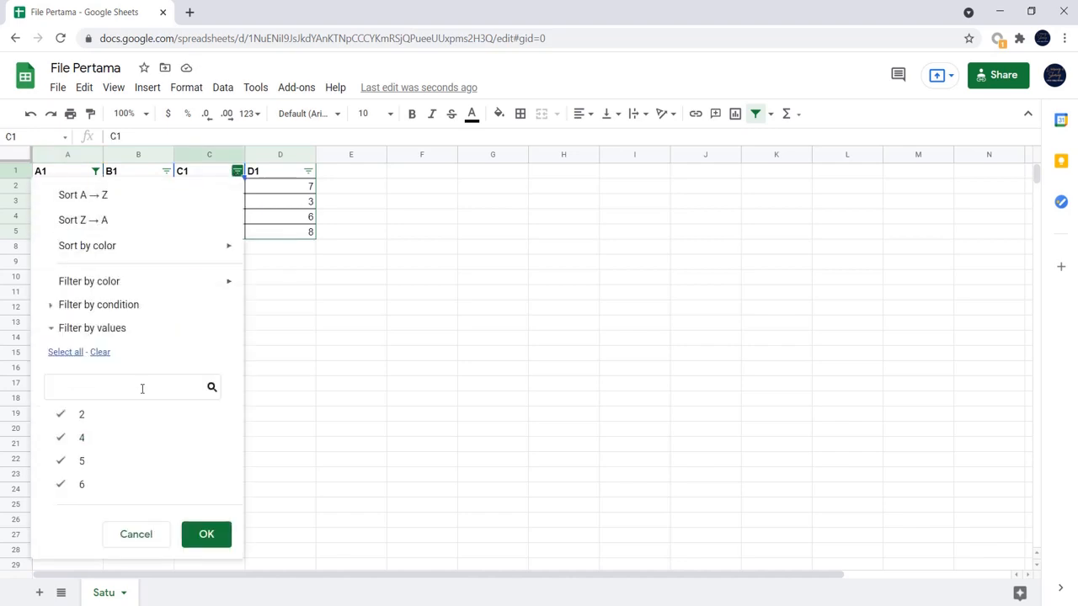
pyautogui.click(84, 460)
pyautogui.click(85, 437)
pyautogui.click(208, 536)
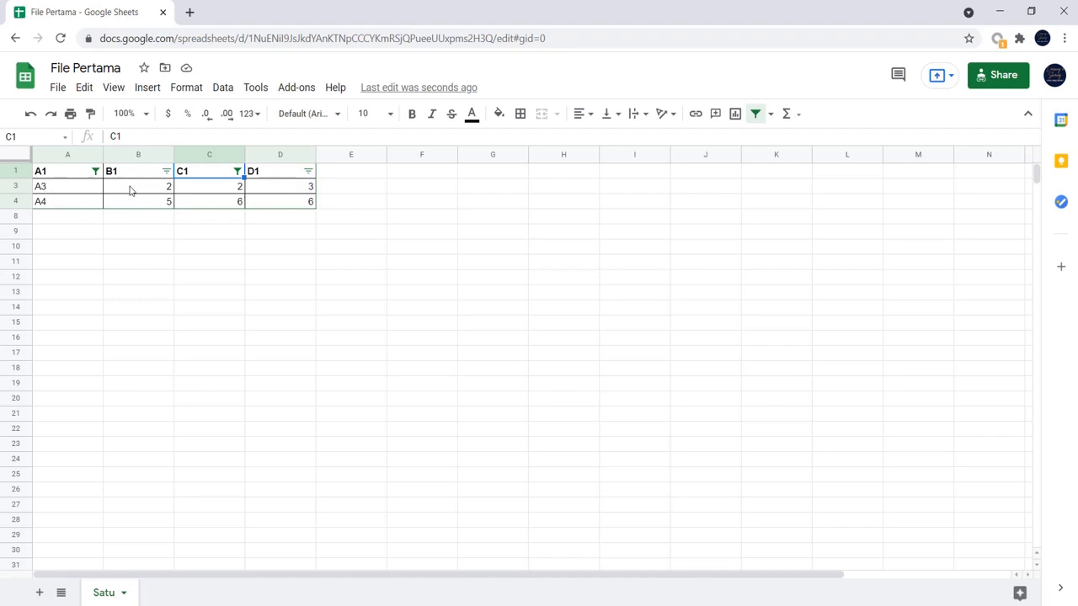
# - Remove the filter from the whole table
pyautogui.click(95, 172)
pyautogui.click(401, 220)
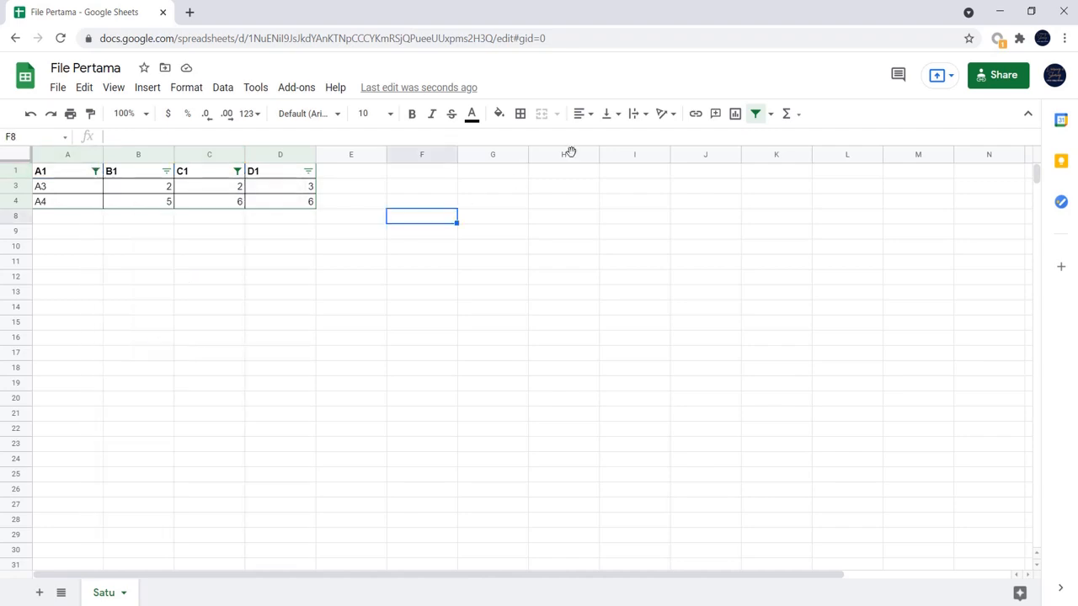
pyautogui.click(754, 114)
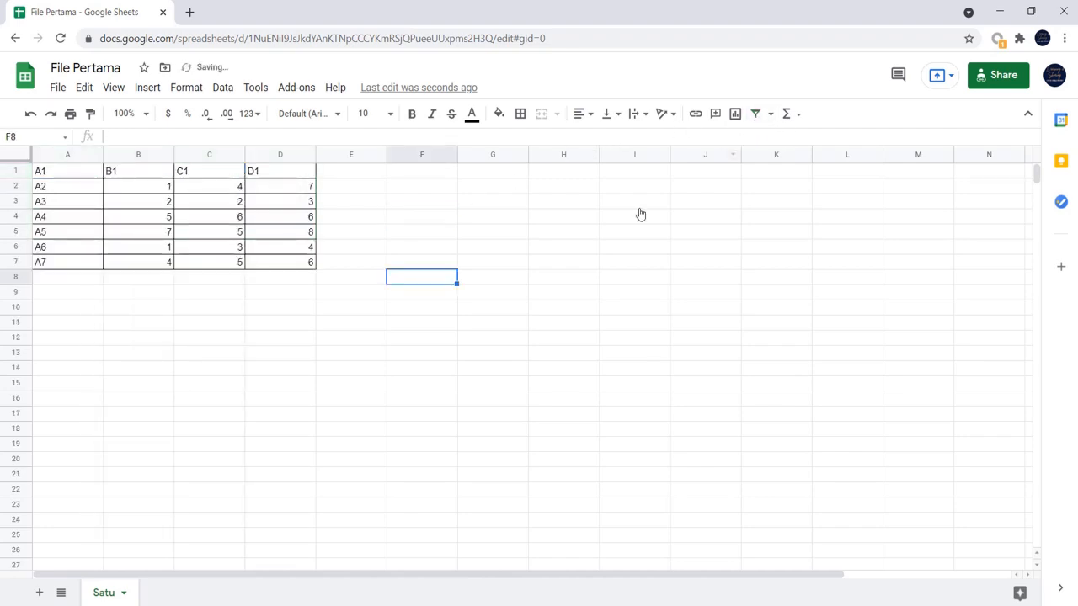
# - Examine the filter view commands without creating a filter view
pyautogui.click(770, 116)
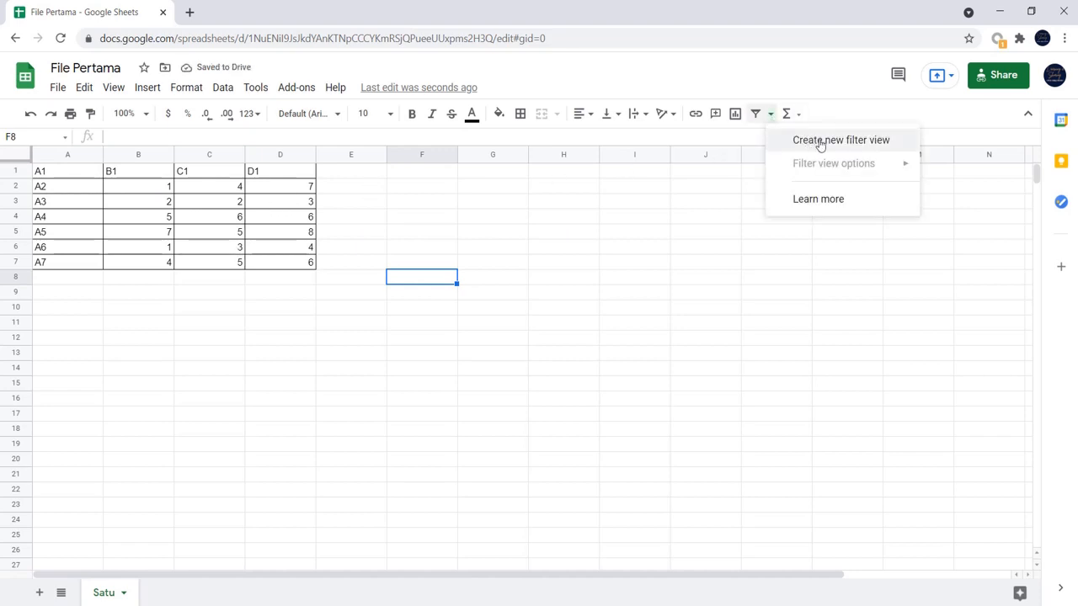
pyautogui.click(354, 187)
pyautogui.click(224, 88)
pyautogui.moveTo(289, 220)
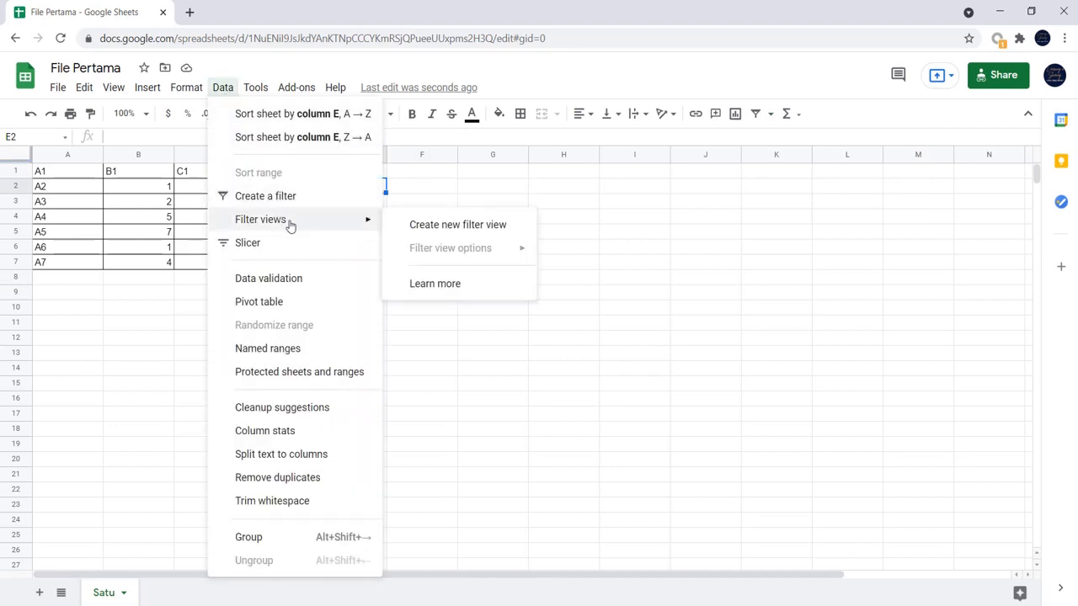
pyautogui.click(671, 236)
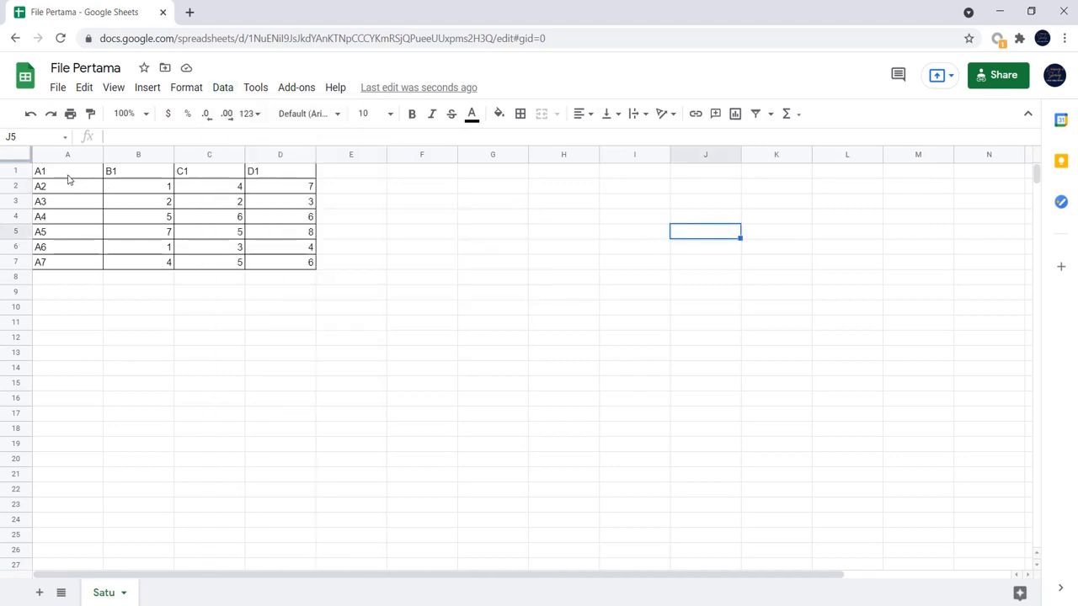
# - Add a filter to the table range A1:D7
pyautogui.moveTo(67, 179); pyautogui.dragTo(283, 264)
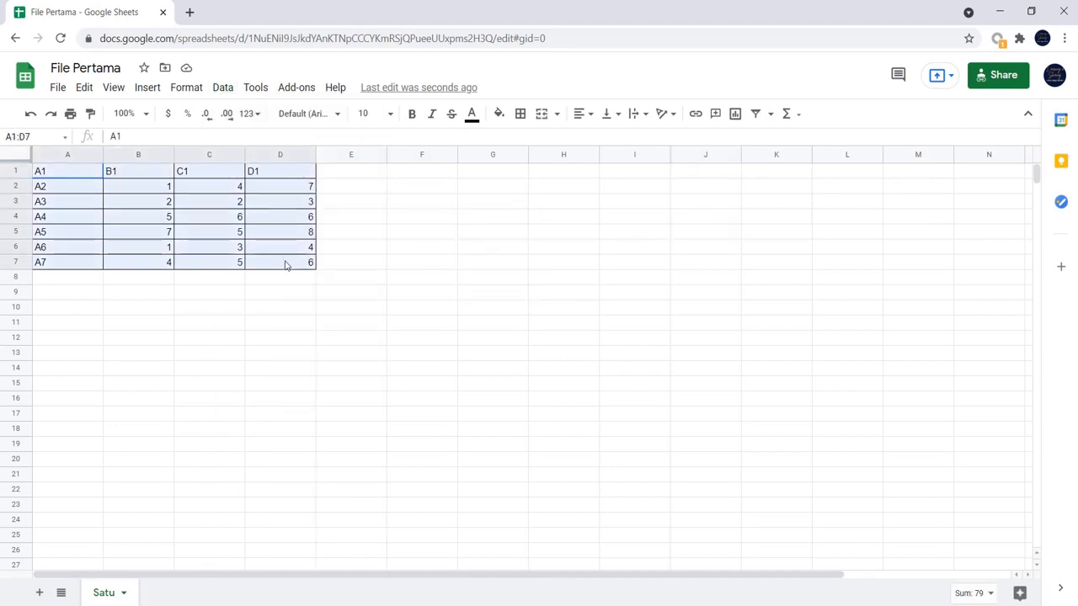
pyautogui.click(755, 114)
pyautogui.click(362, 236)
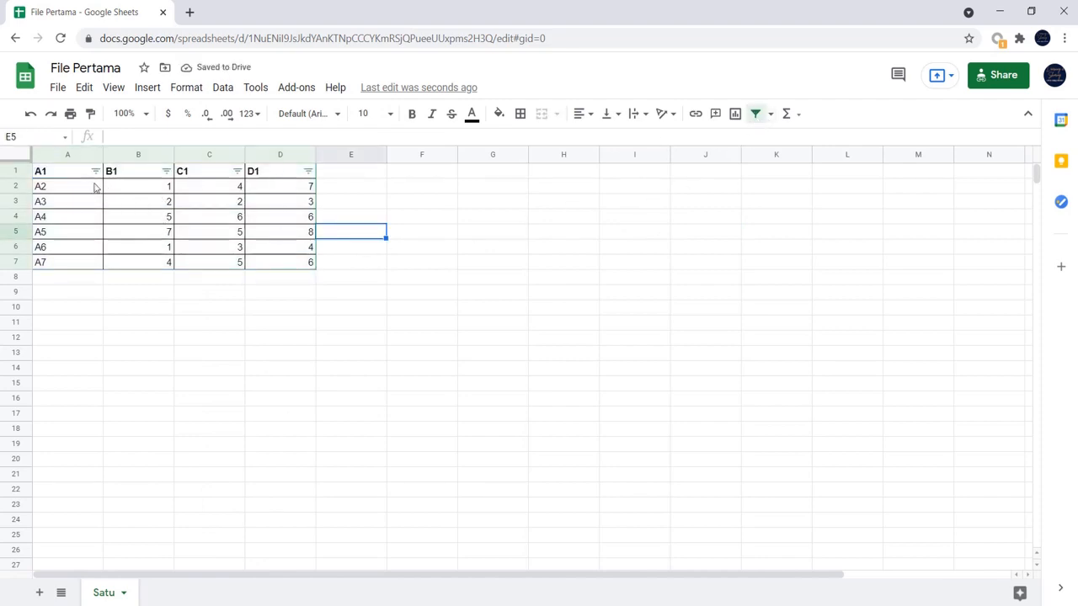
# - Create a new filter view over A1:E7 and inspect its name and range fields without editing them
pyautogui.click(769, 114)
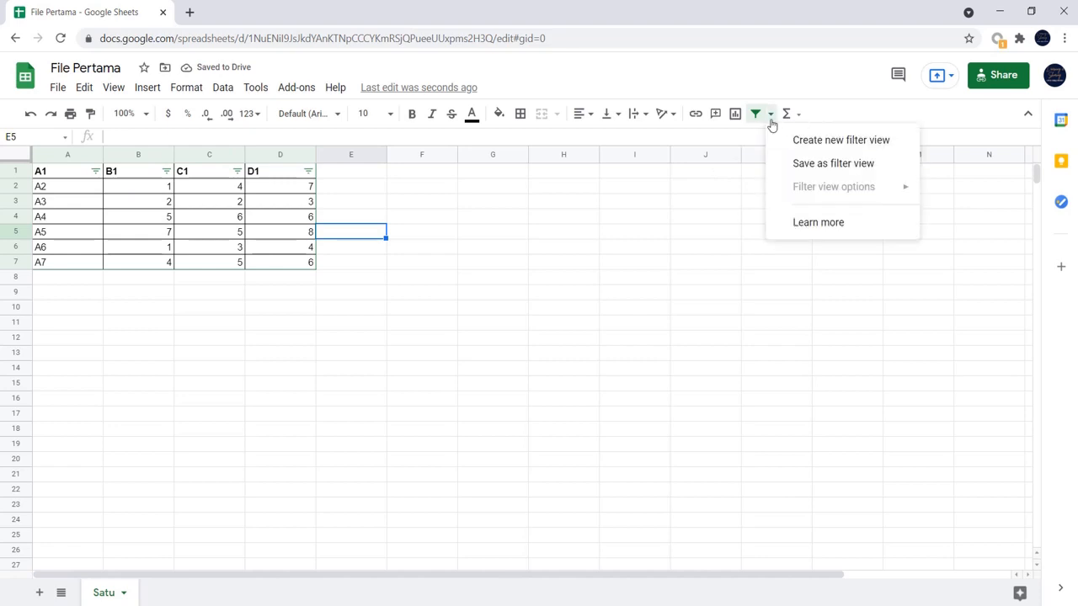
pyautogui.click(841, 143)
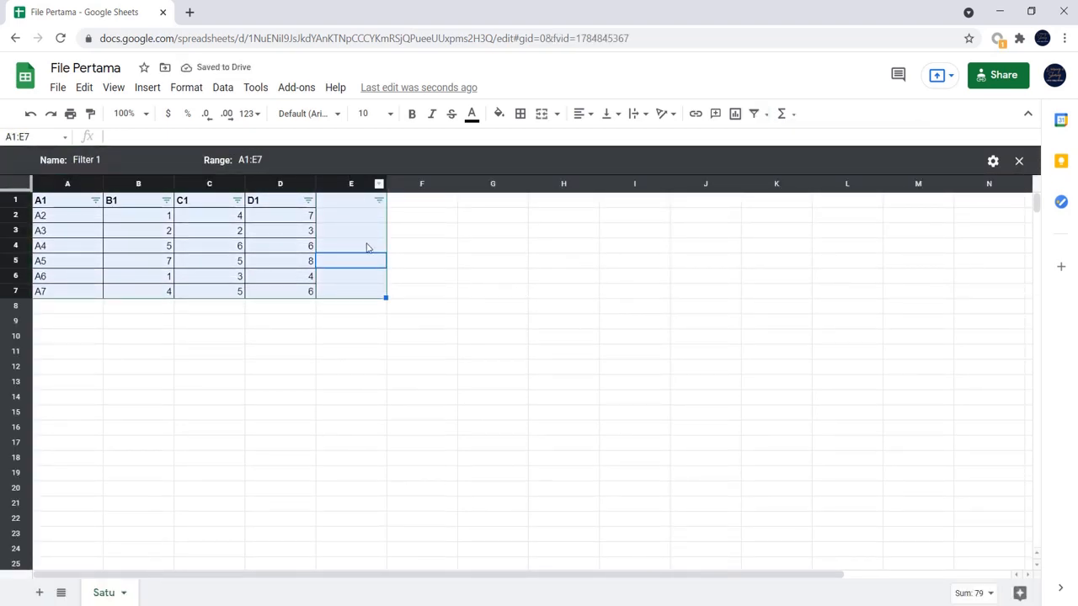
pyautogui.click(492, 232)
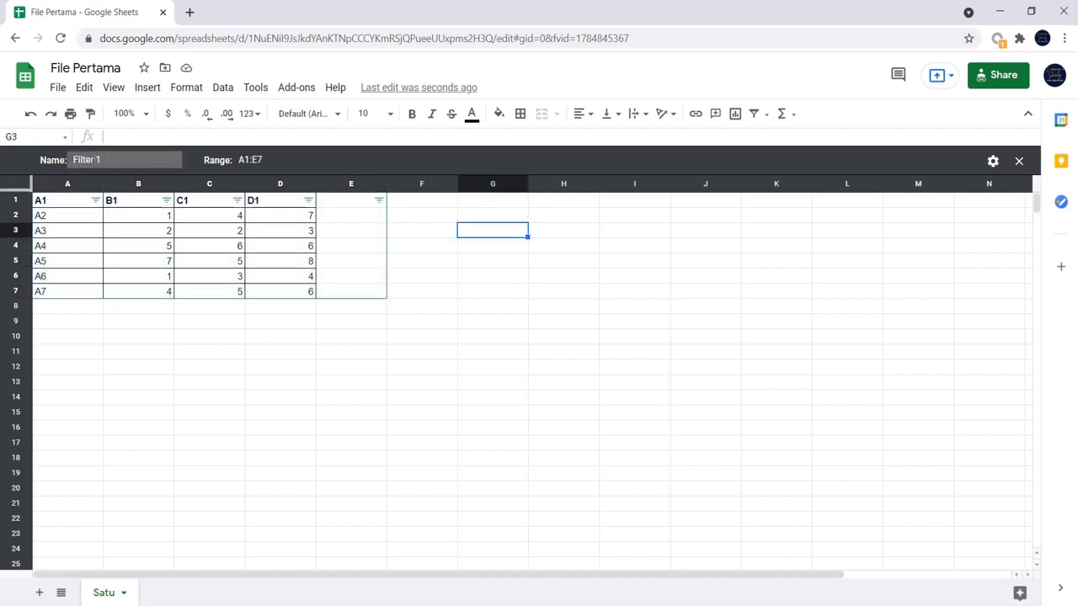
pyautogui.click(112, 160)
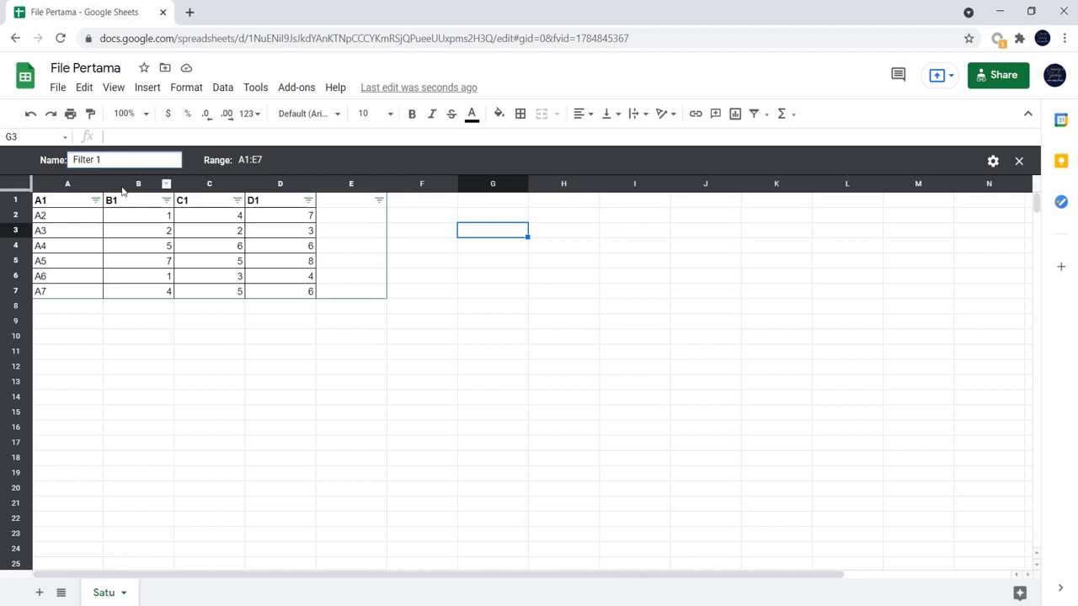
pyautogui.click(266, 159)
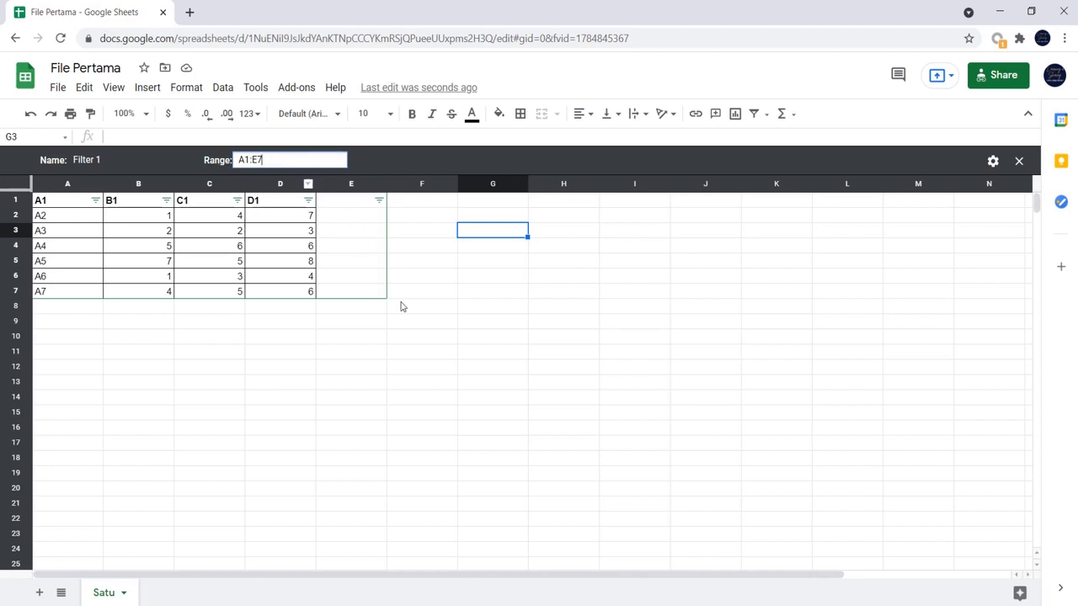
pyautogui.click(460, 325)
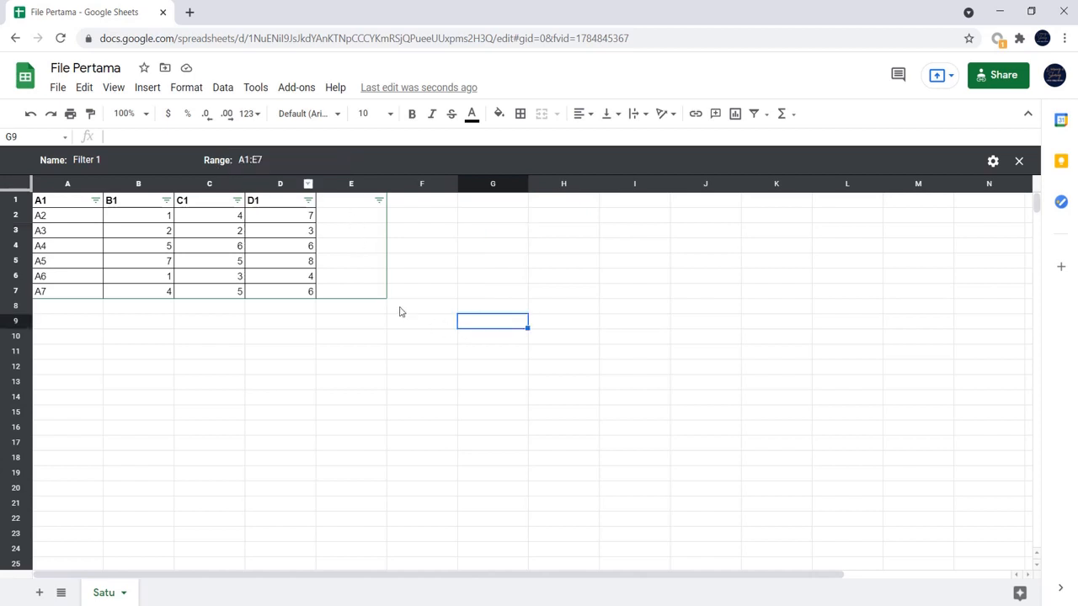
# - In the filter view, filter column A by values, leaving out A6 and A7, and switch the filter view off
pyautogui.click(96, 201)
pyautogui.scroll(-1, 175, 469)
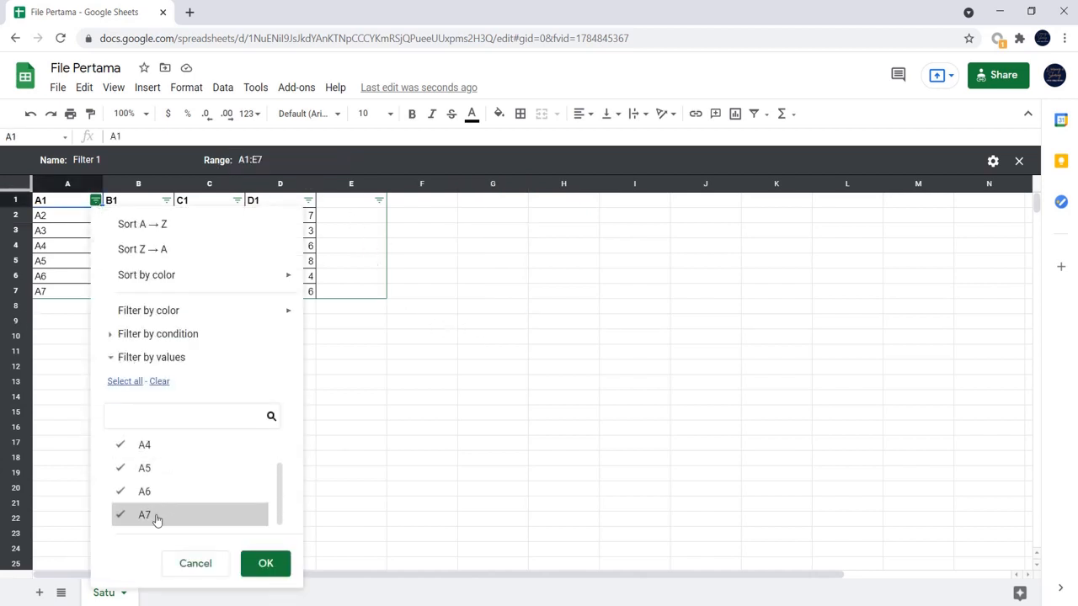
pyautogui.click(155, 514)
pyautogui.click(157, 496)
pyautogui.scroll(1, 179, 488)
pyautogui.scroll(1, 178, 484)
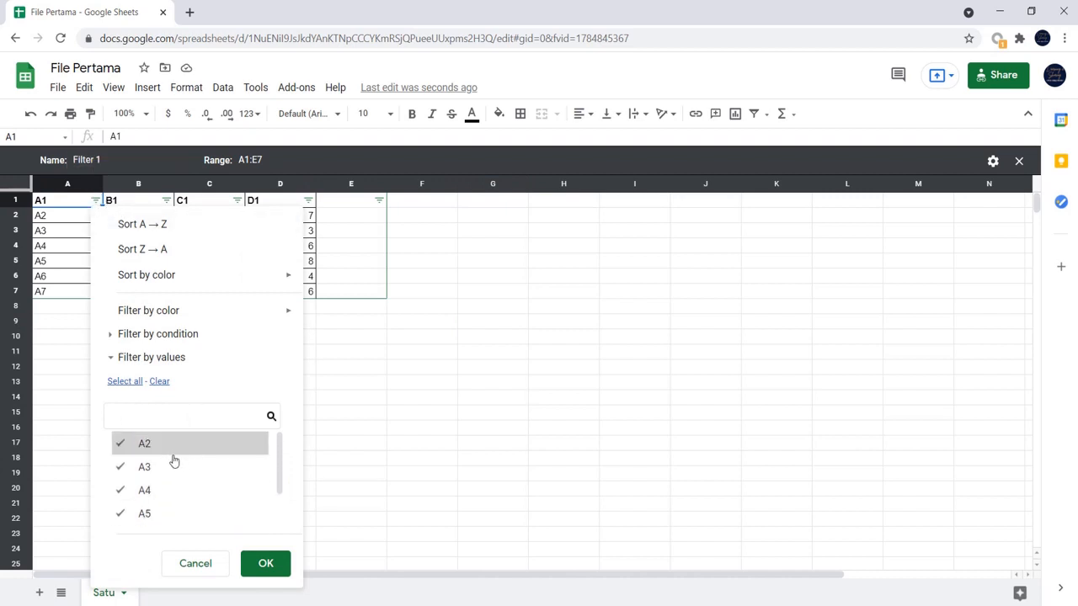
pyautogui.click(260, 574)
pyautogui.click(276, 355)
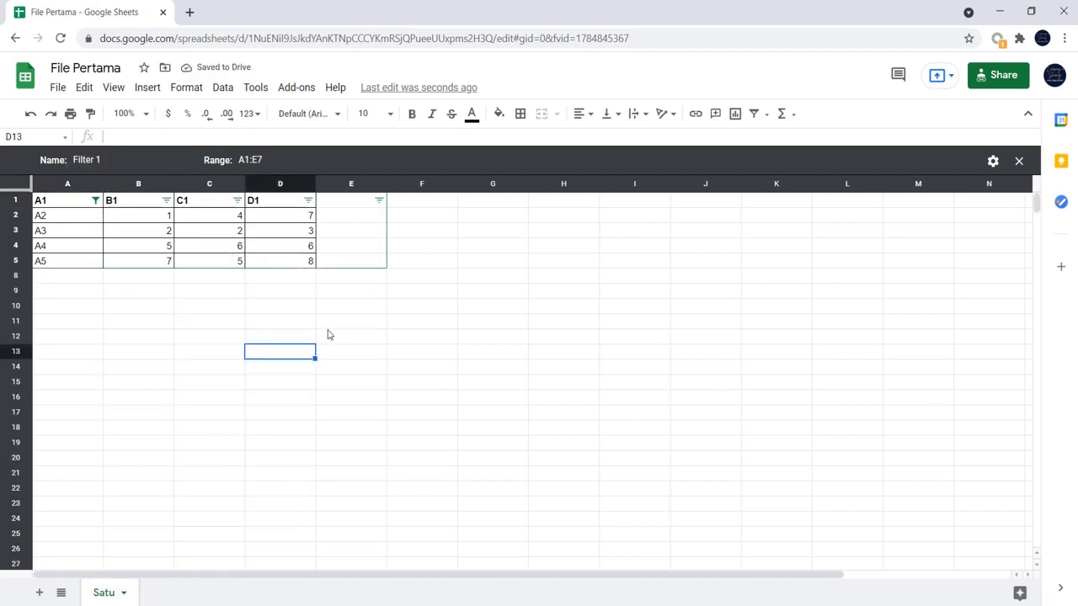
pyautogui.click(766, 115)
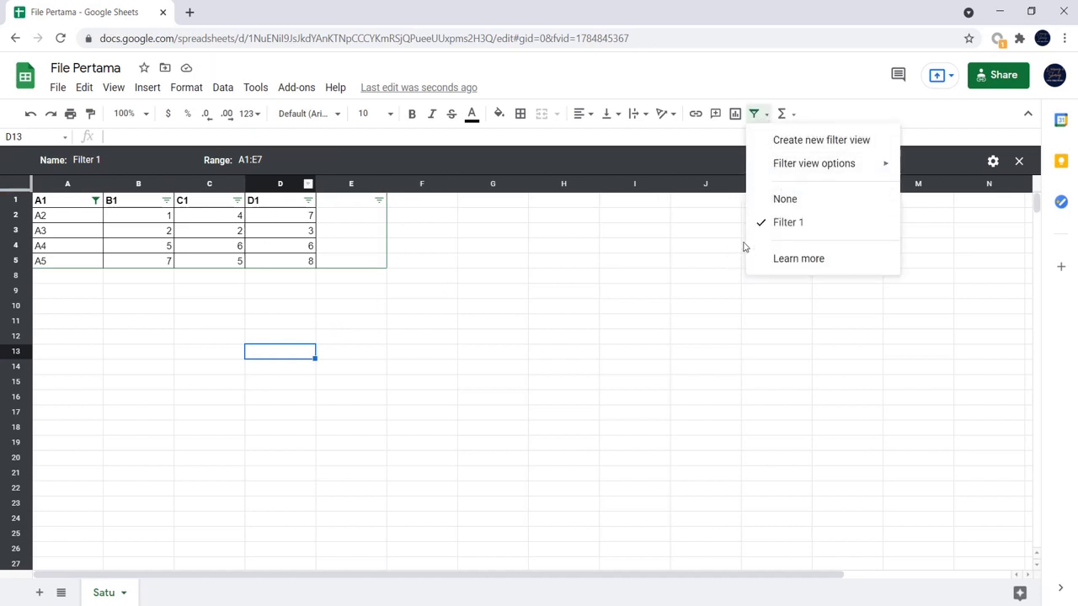
pyautogui.click(813, 200)
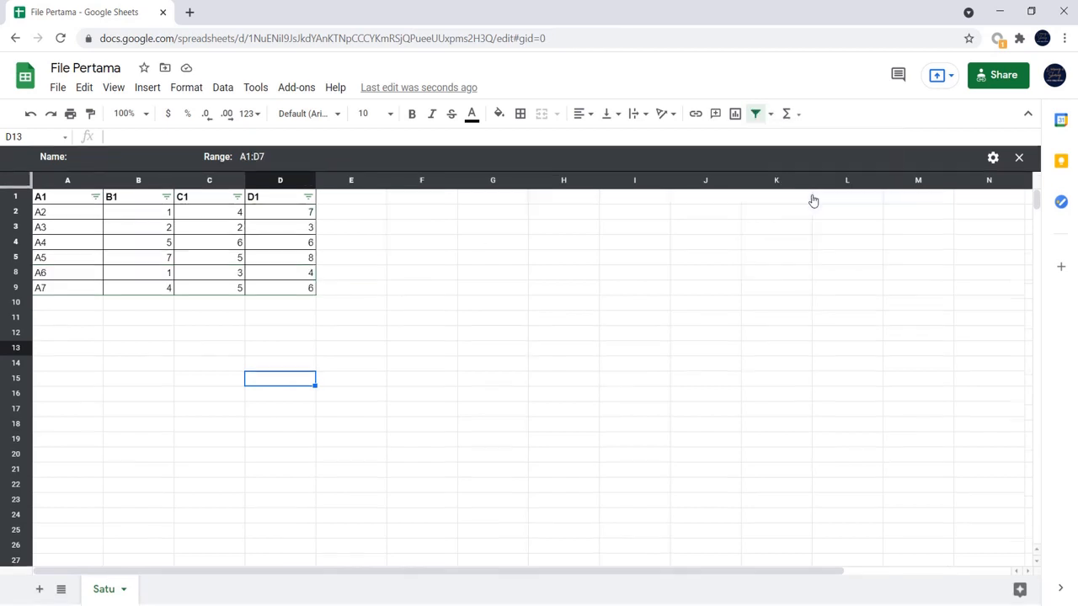
pyautogui.click(770, 115)
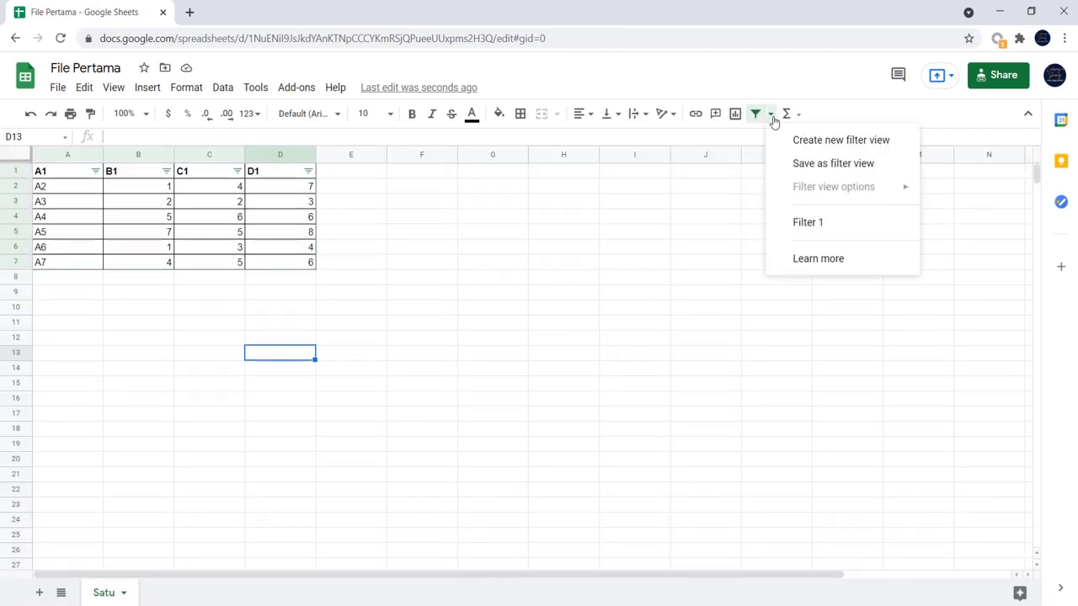
pyautogui.click(872, 143)
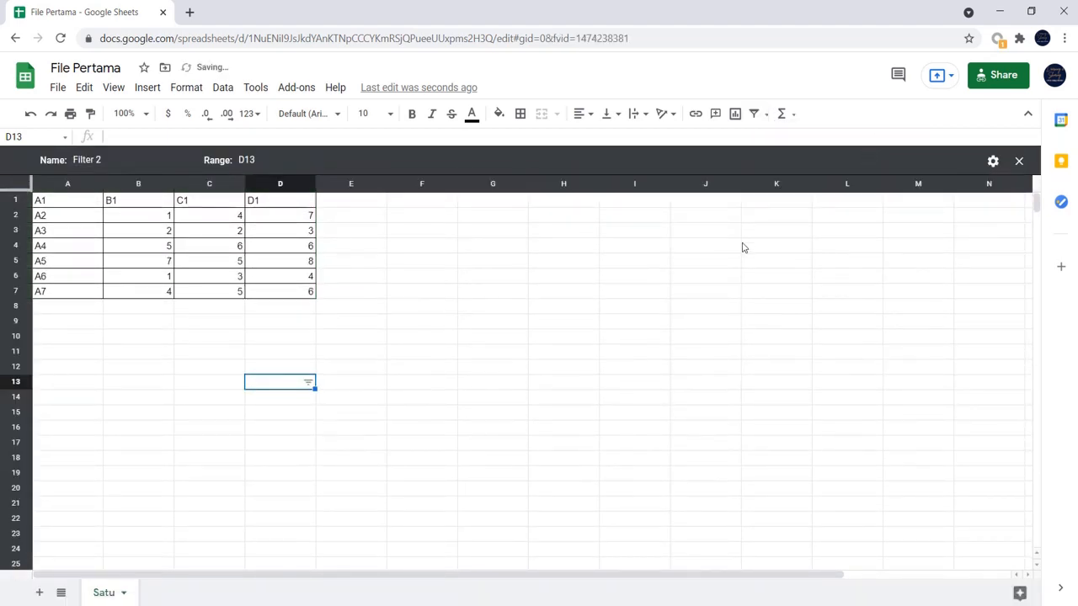
pyautogui.click(32, 114)
# - Create a second filter view covering the table range A1:D7
pyautogui.moveTo(76, 175); pyautogui.dragTo(296, 266)
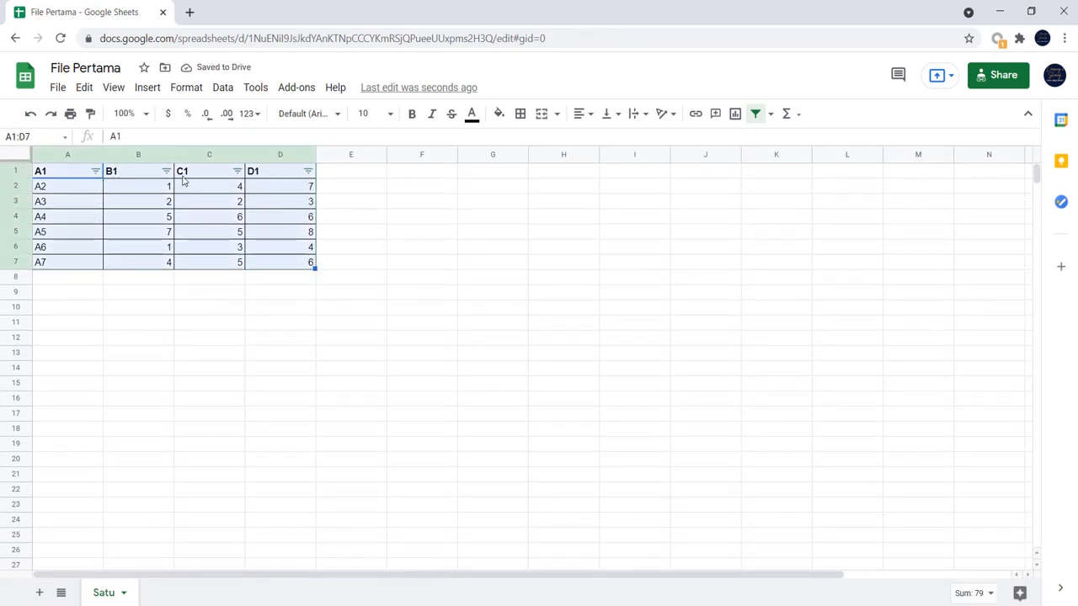
pyautogui.click(770, 115)
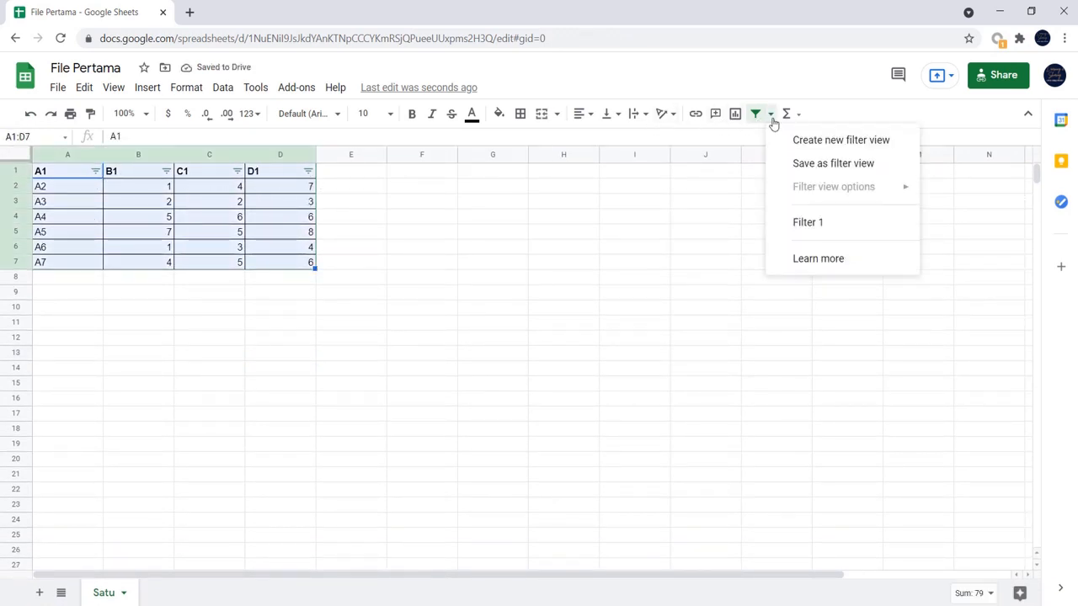
pyautogui.click(838, 141)
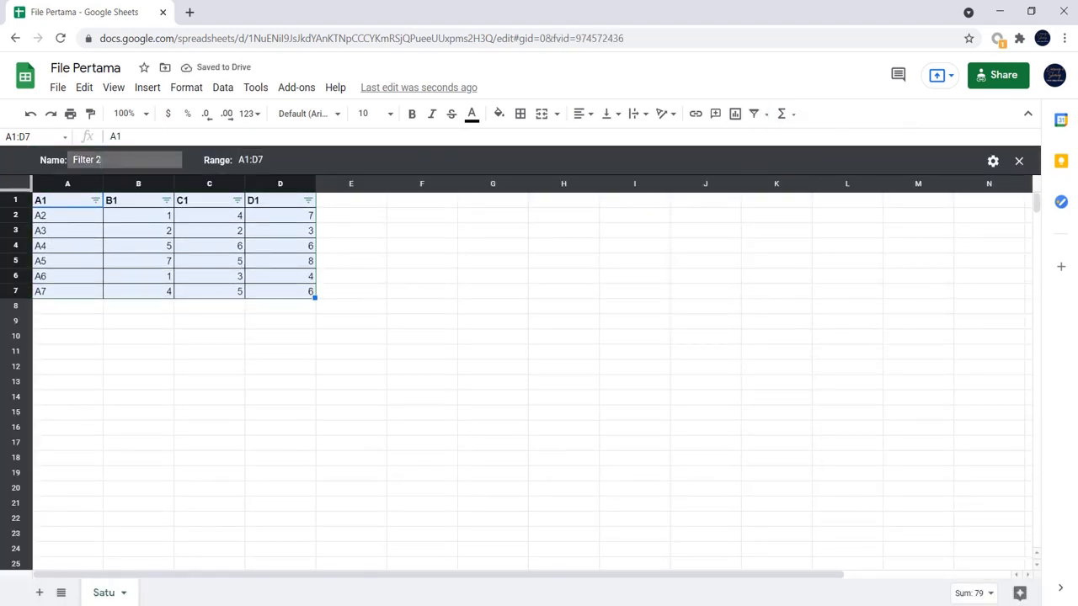
# - In the second filter view, filter column C by values, leaving out only 3
pyautogui.click(237, 200)
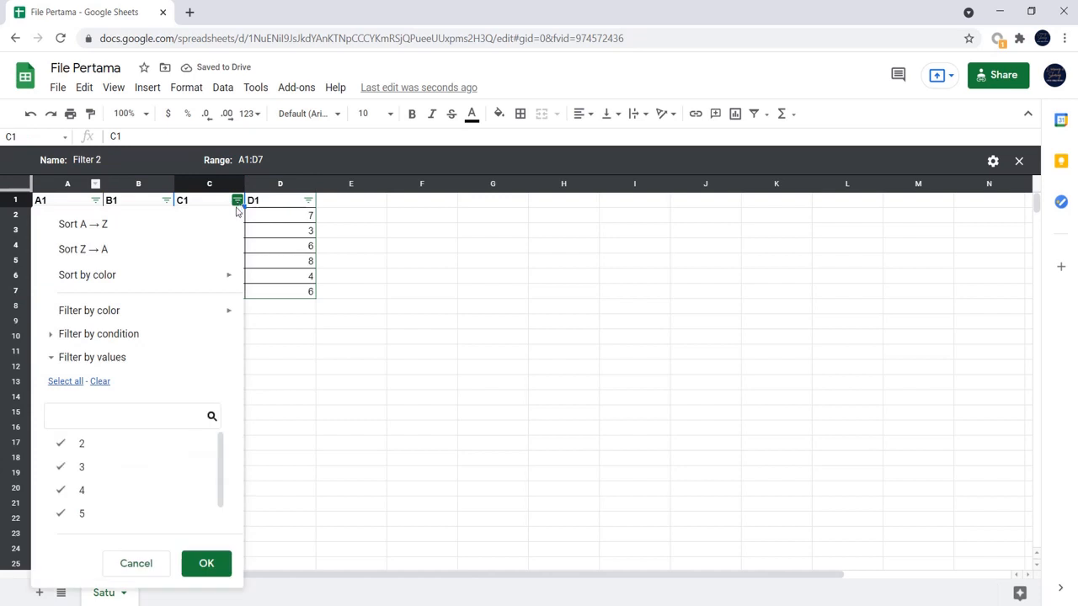
pyautogui.scroll(-1, 136, 454)
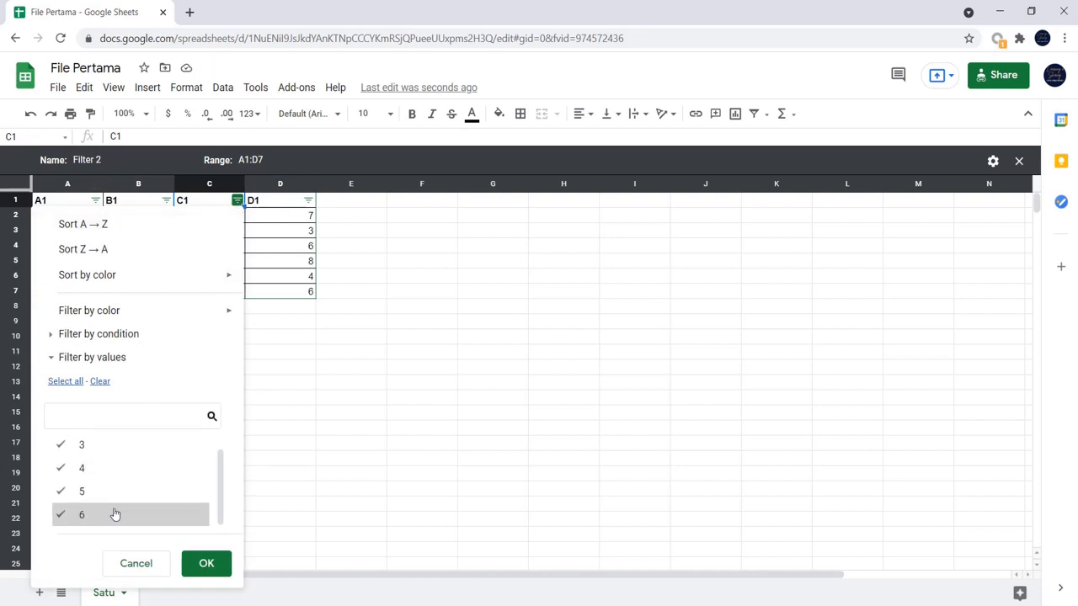
pyautogui.click(116, 496)
pyautogui.click(115, 471)
pyautogui.scroll(1, 116, 470)
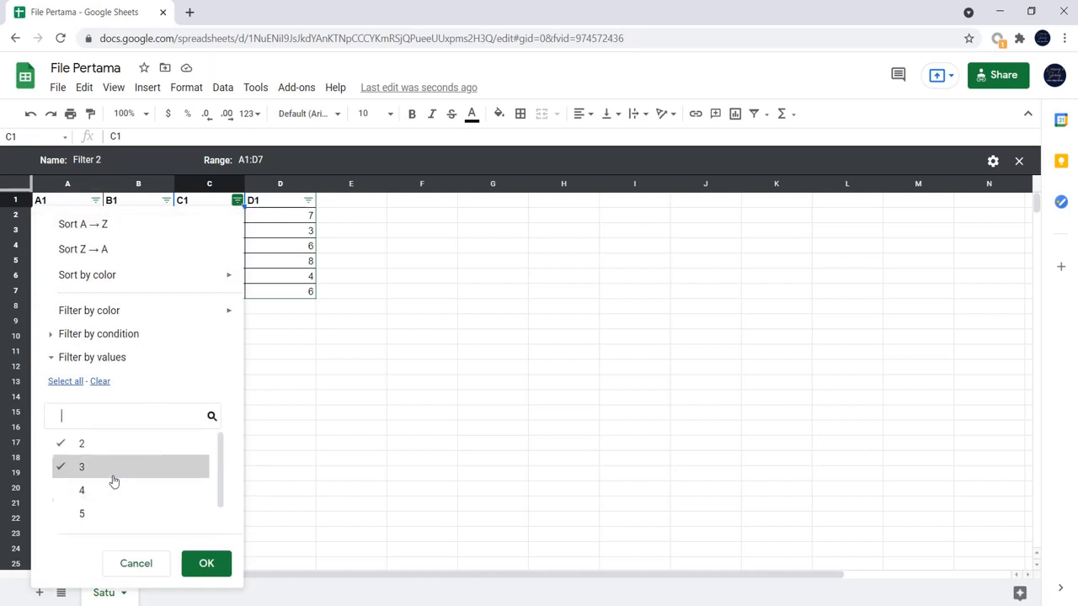
pyautogui.click(113, 492)
pyautogui.click(113, 470)
pyautogui.scroll(-1, 112, 492)
pyautogui.click(112, 494)
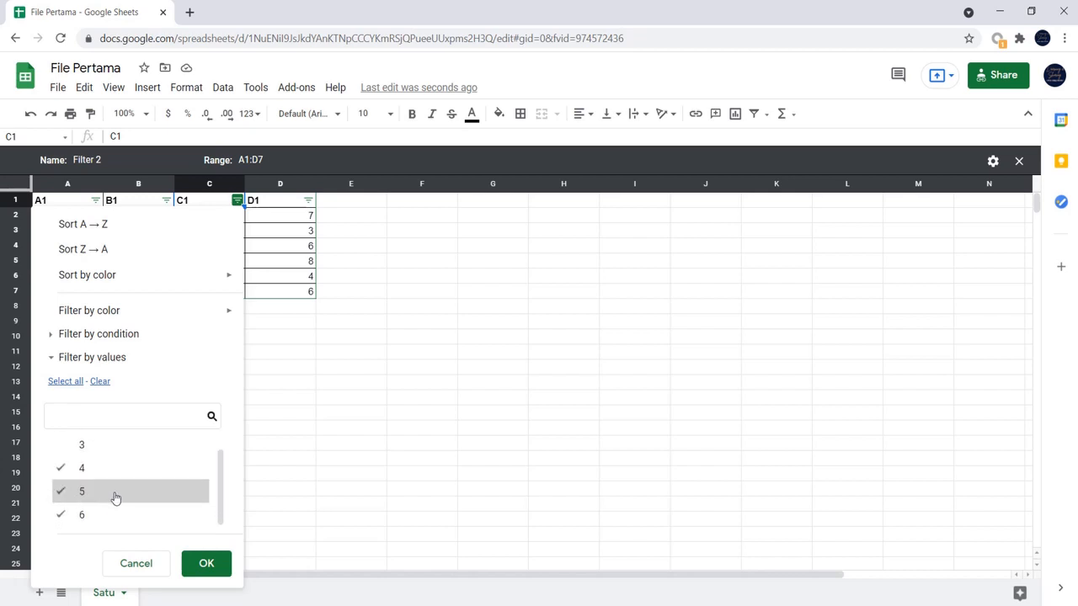
pyautogui.click(208, 563)
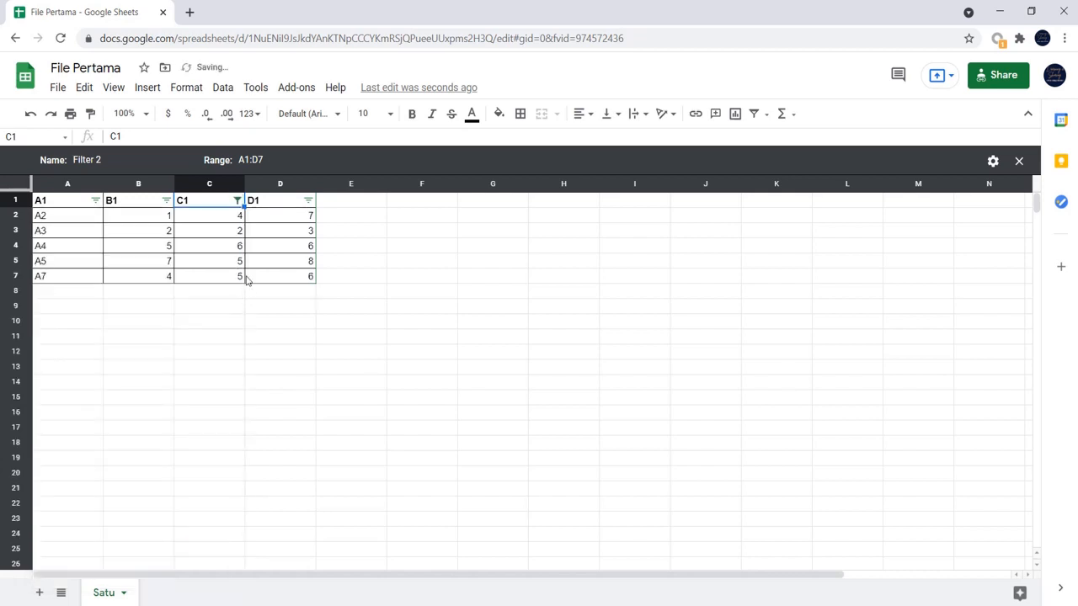
# - Compare the filter views Filter 1 and Filter 2 by switching back and forth between them, and close the filter view
pyautogui.click(766, 115)
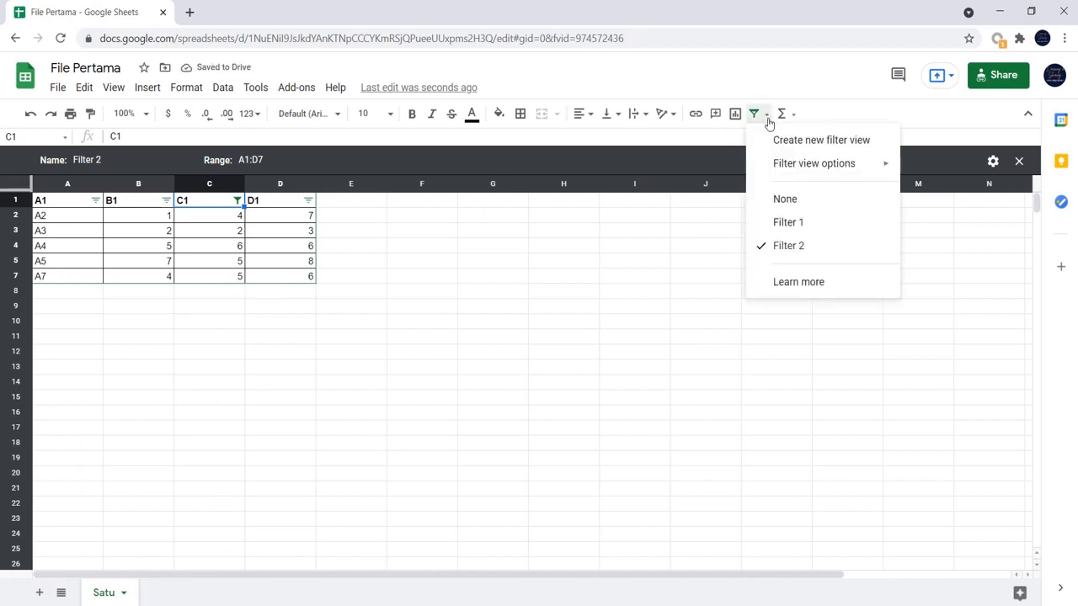
pyautogui.click(817, 232)
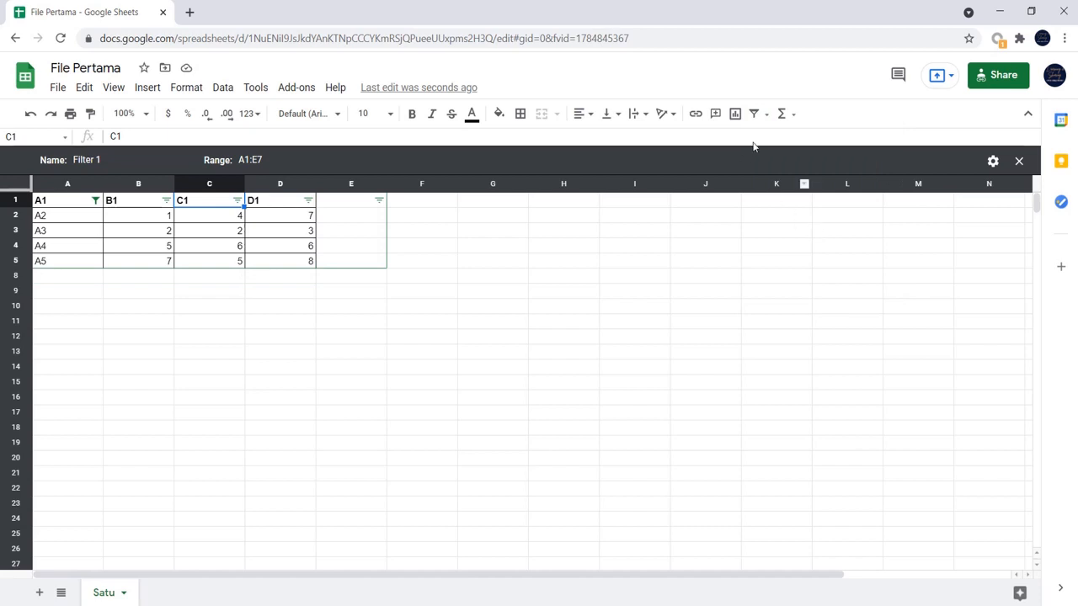
pyautogui.click(765, 116)
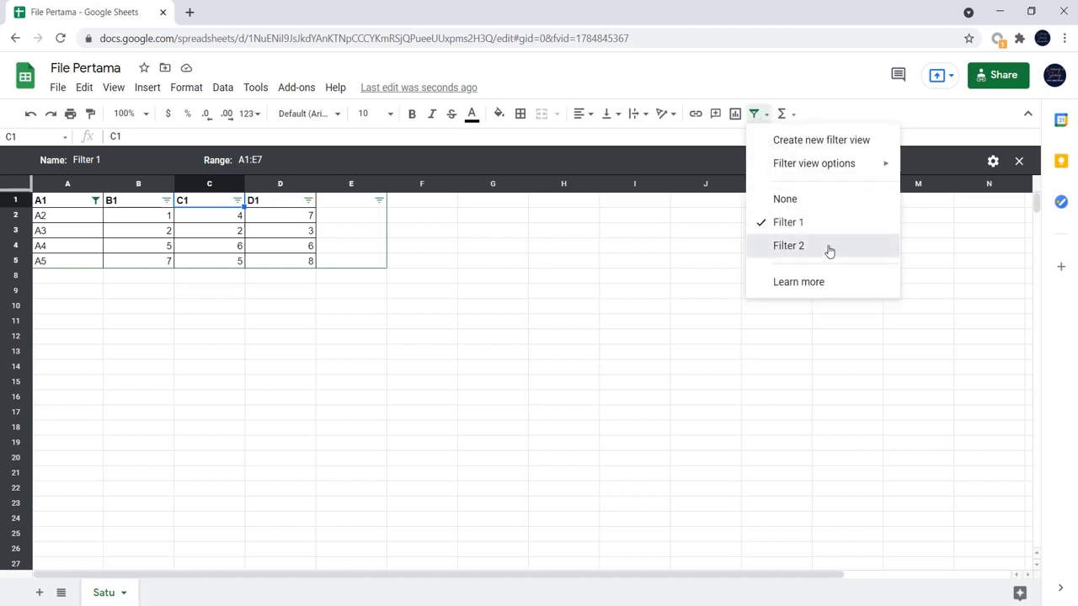
pyautogui.click(829, 247)
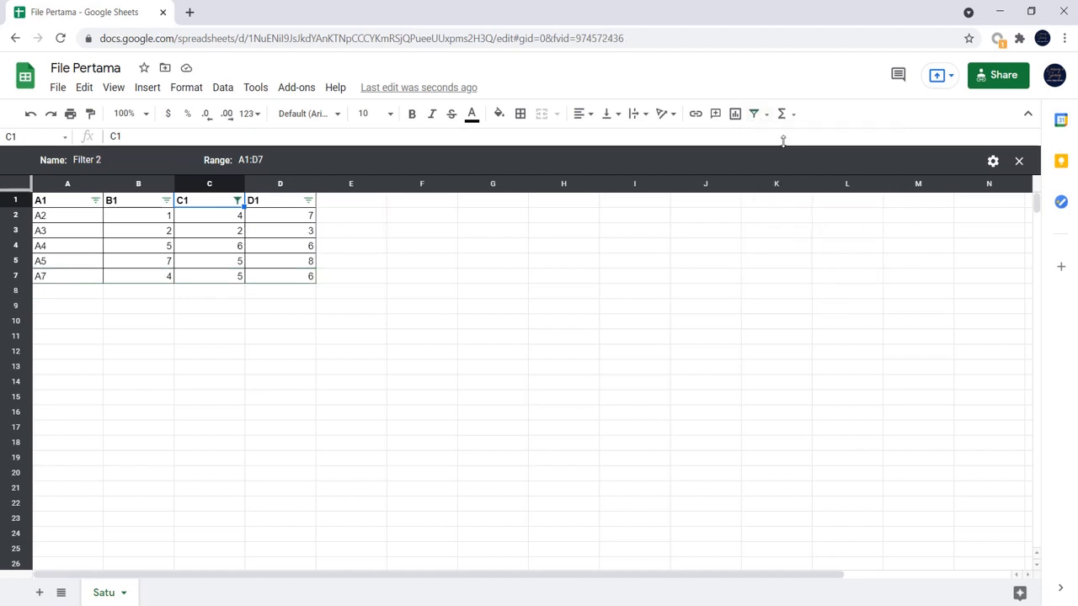
pyautogui.click(764, 115)
pyautogui.click(808, 223)
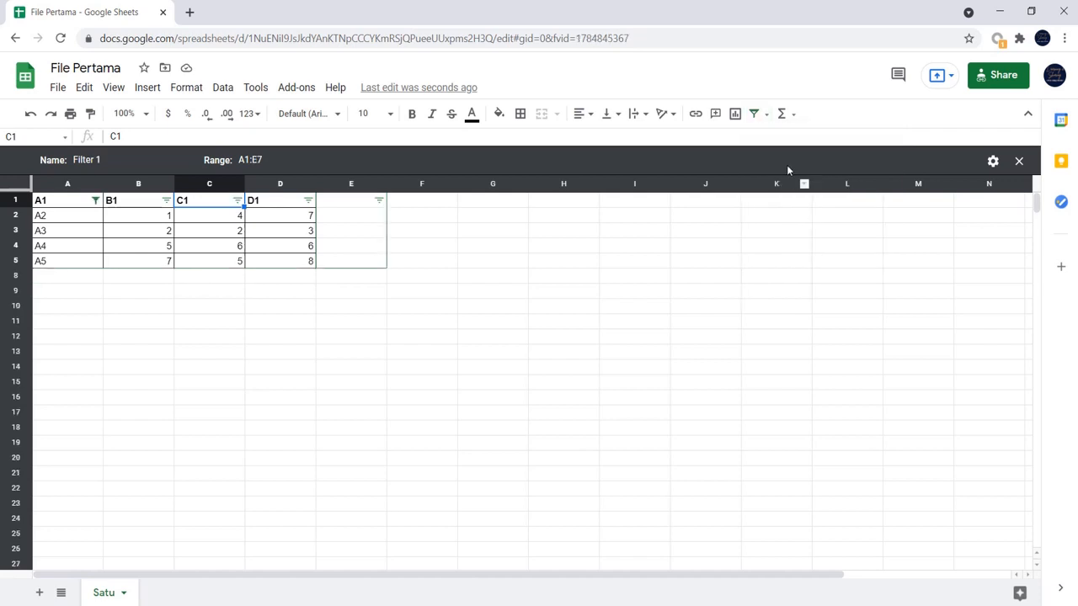
pyautogui.click(764, 115)
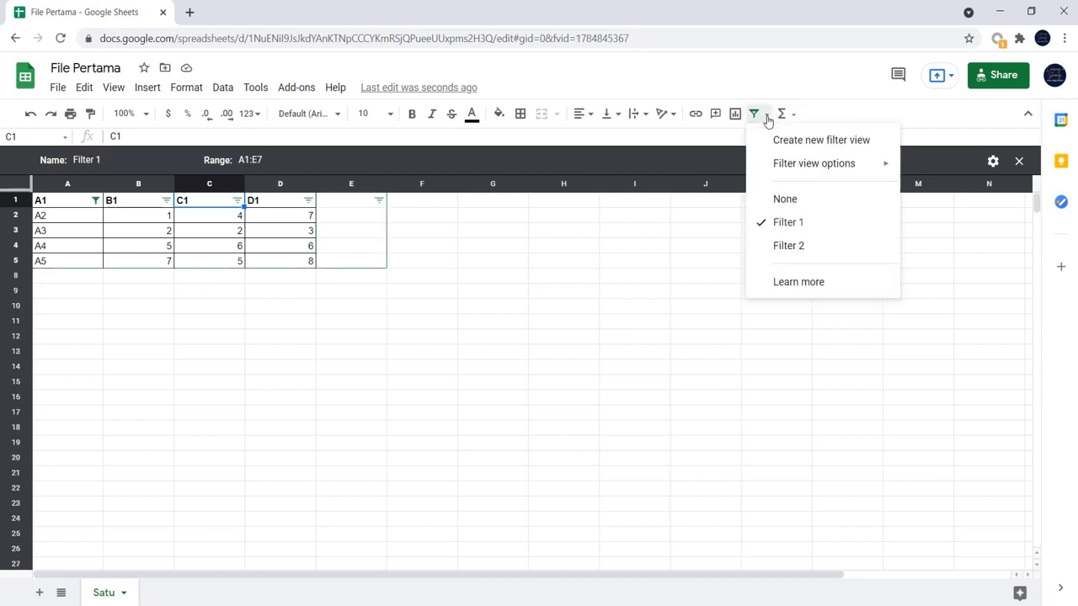
pyautogui.click(796, 248)
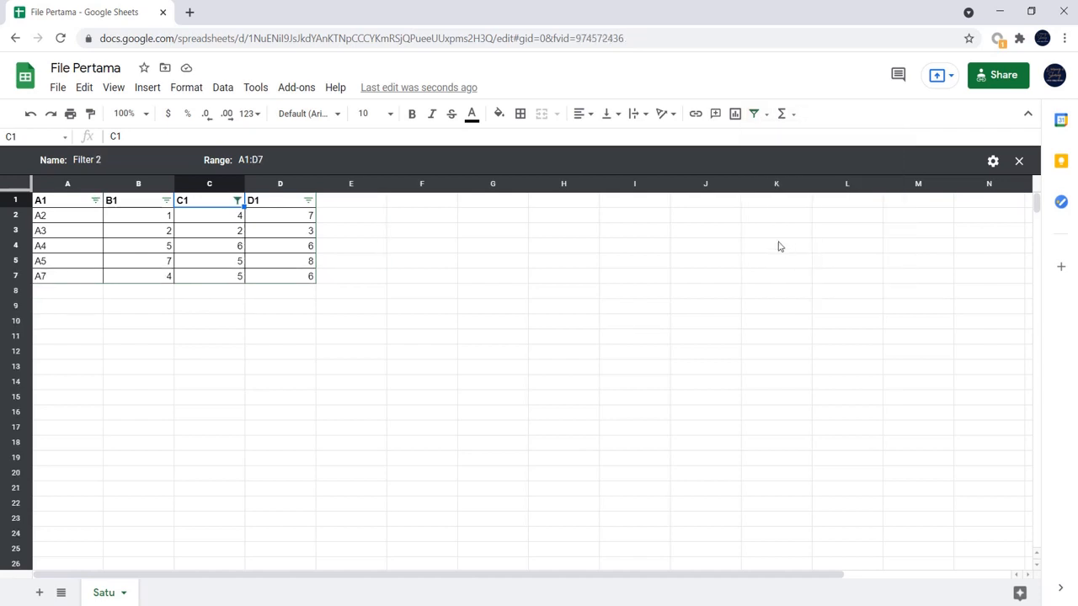
pyautogui.click(1019, 161)
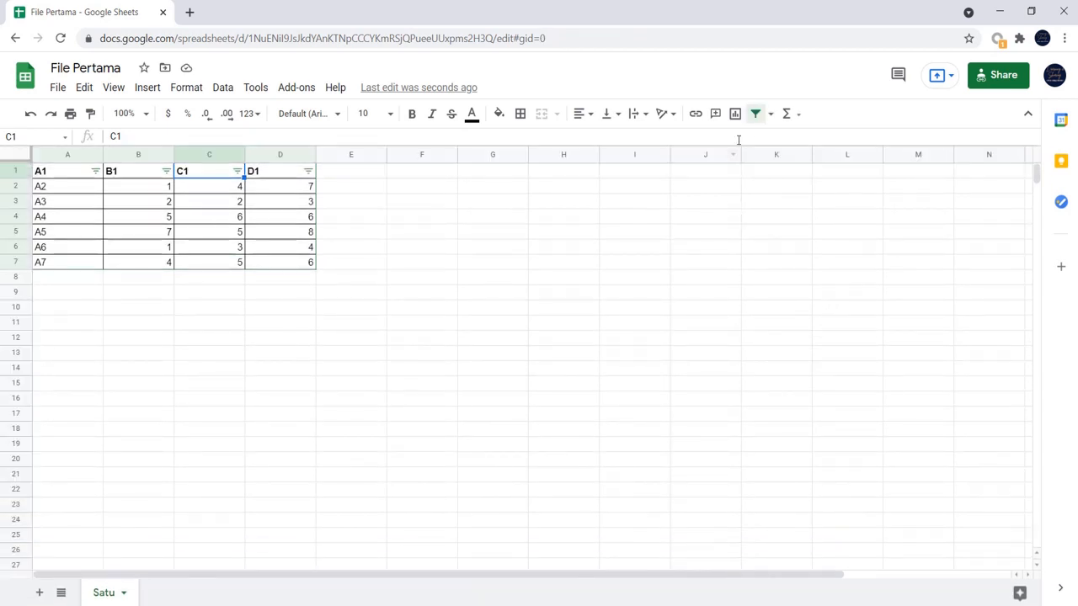
# - Reopen the saved filter views, from Filter 1 to Filter 2, and examine the options for Filter 2 without choosing any
pyautogui.click(772, 118)
pyautogui.click(846, 228)
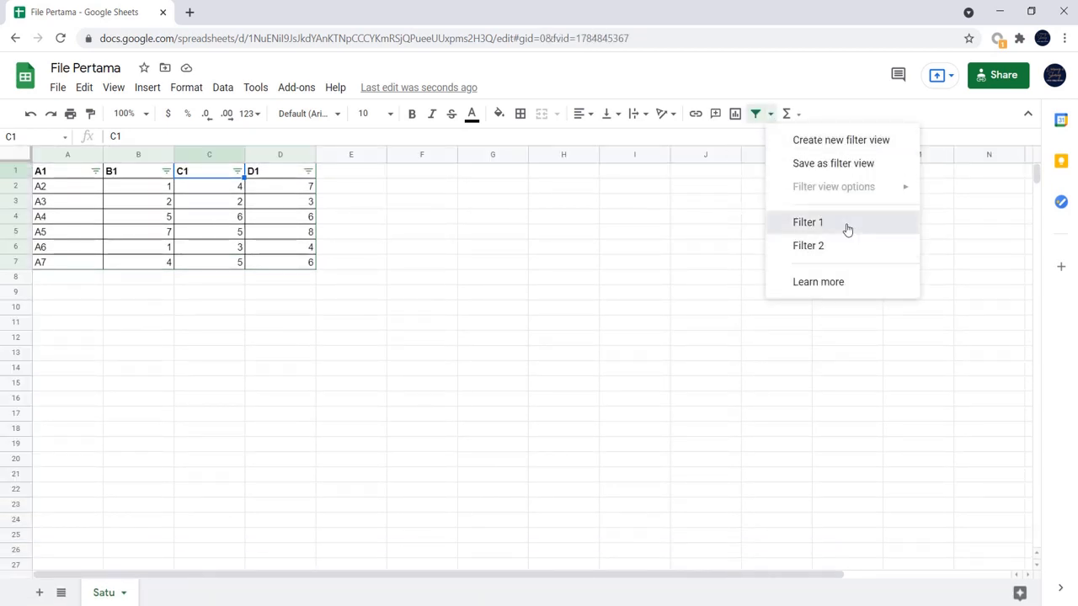
pyautogui.click(766, 118)
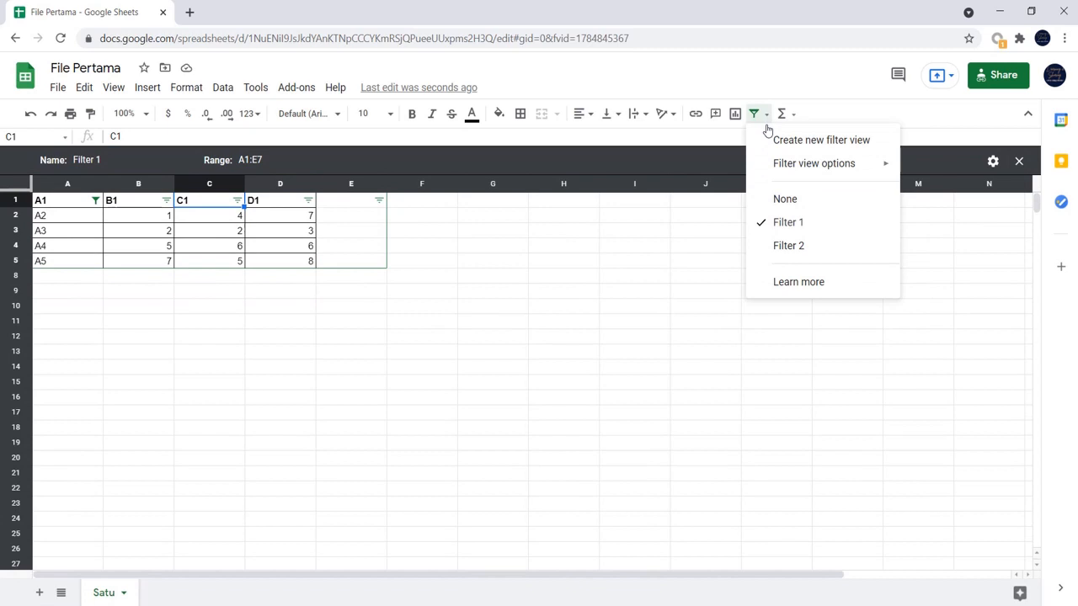
pyautogui.click(812, 248)
pyautogui.click(992, 161)
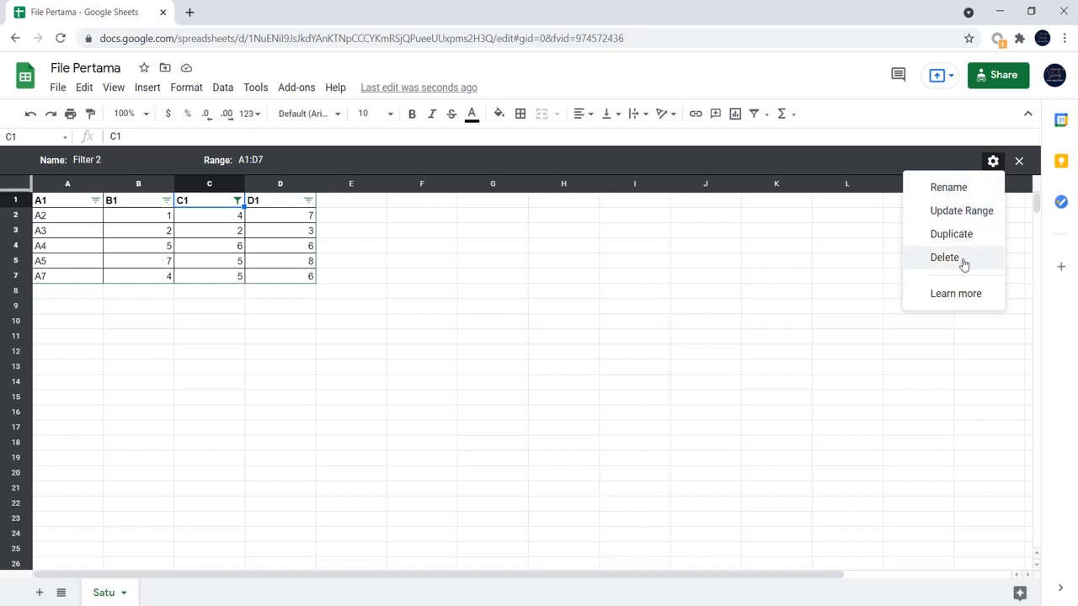
pyautogui.click(839, 293)
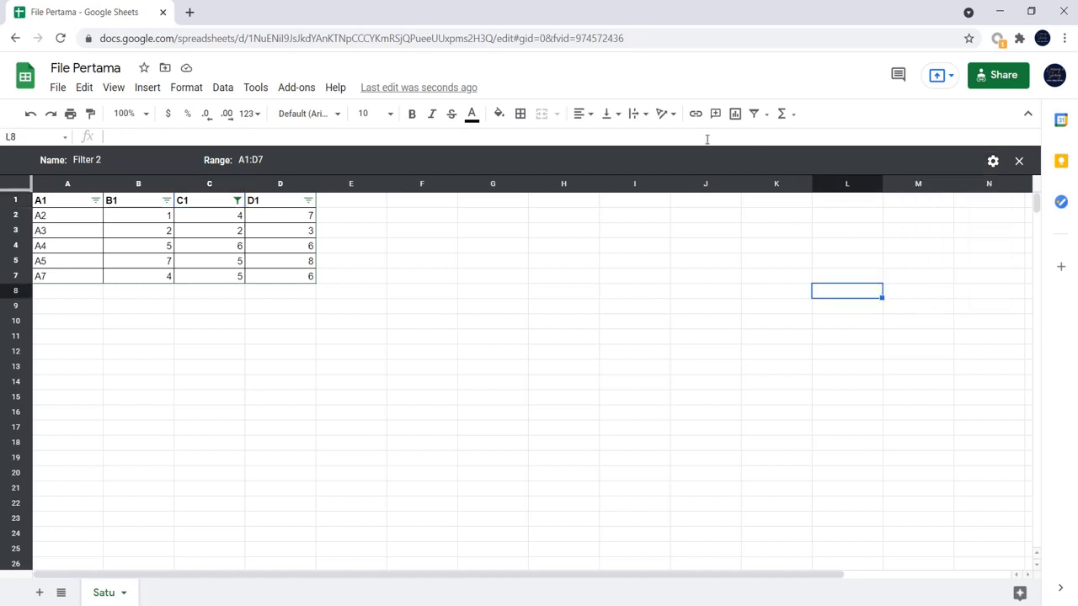
# - Delete both saved filter views, Filter 2 first and Filter 1 second
pyautogui.click(766, 114)
pyautogui.moveTo(844, 168)
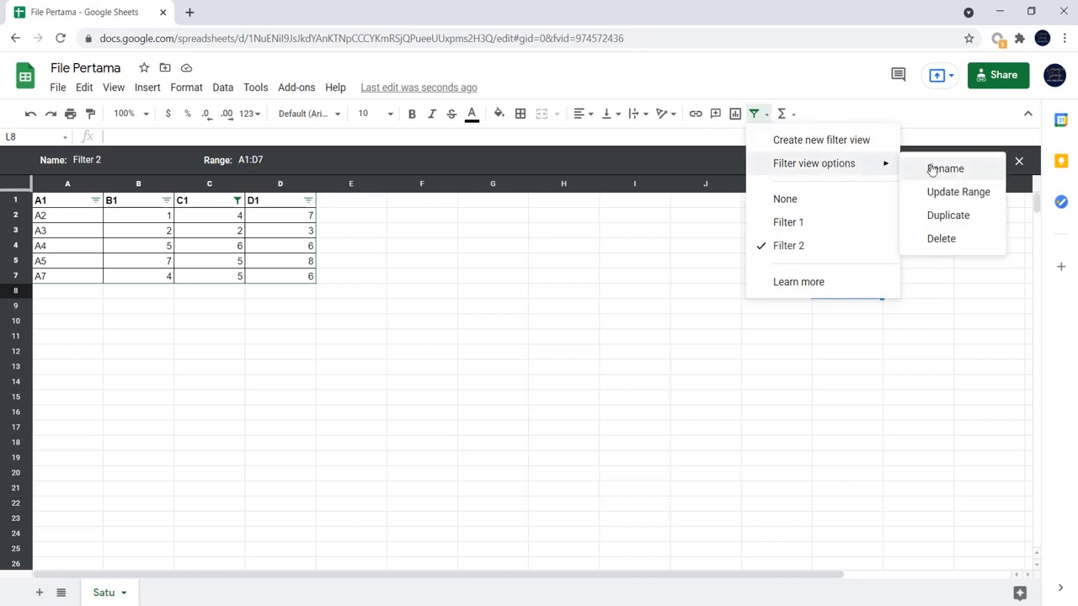
pyautogui.click(965, 240)
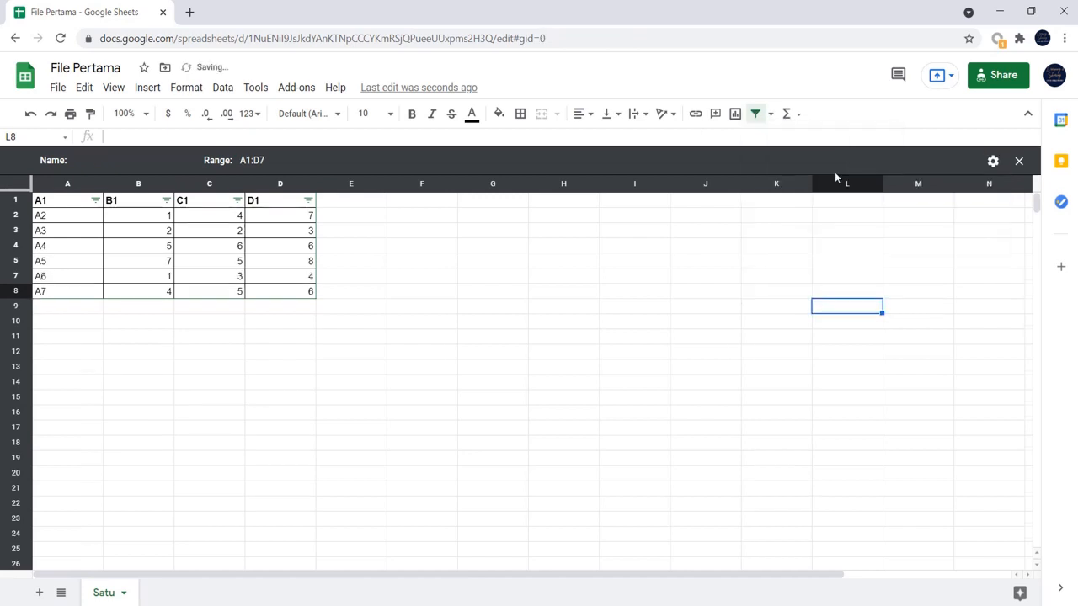
pyautogui.click(770, 113)
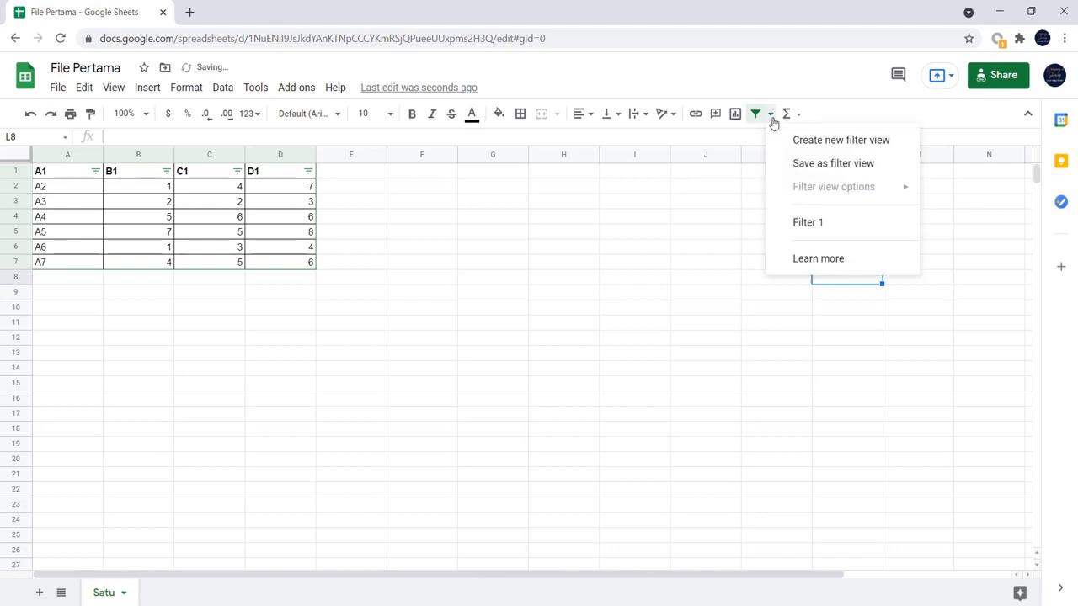
pyautogui.click(799, 221)
pyautogui.click(765, 115)
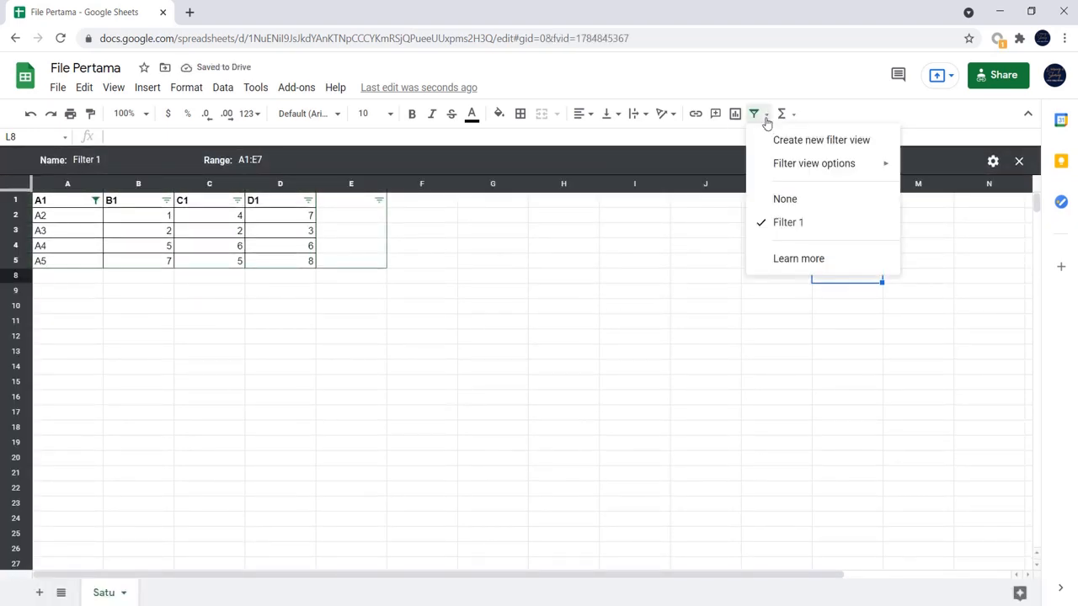
pyautogui.moveTo(830, 165)
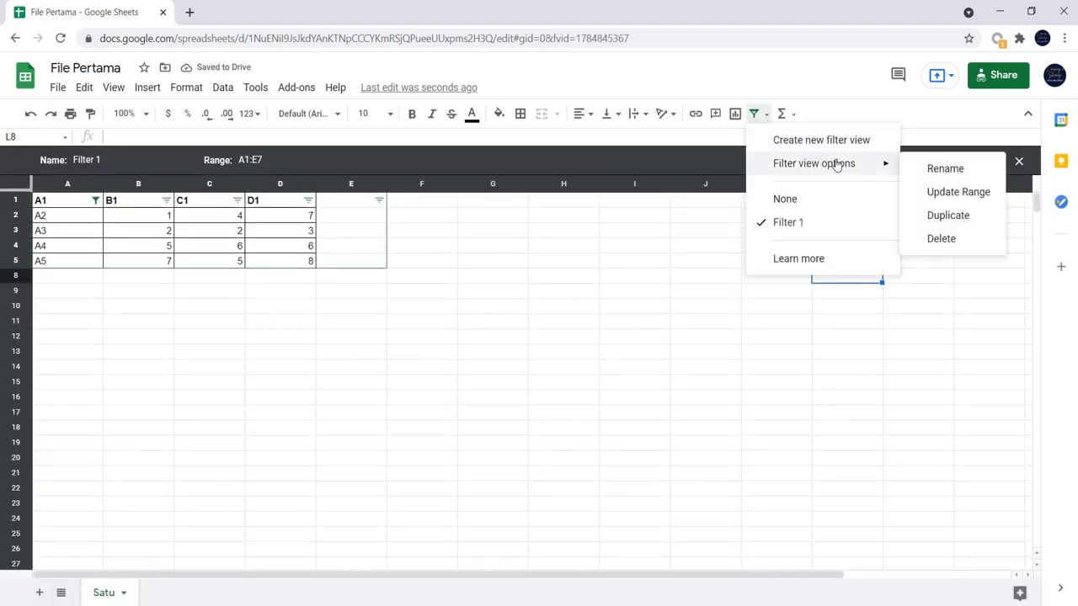
pyautogui.click(963, 240)
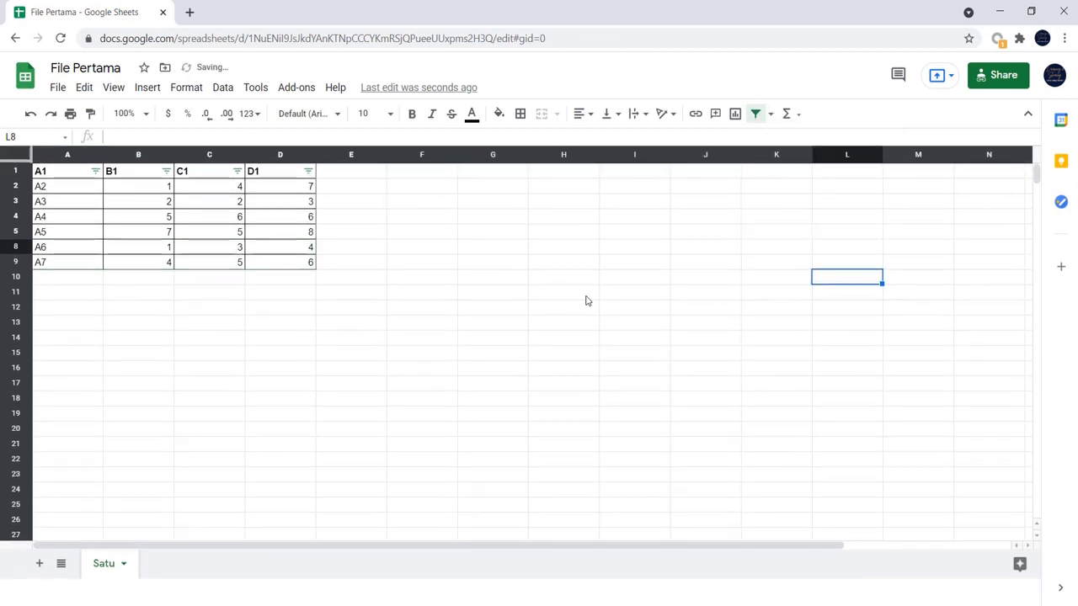
# - Turn off the basic filter on the table A1:D7
pyautogui.click(95, 172)
pyautogui.click(399, 264)
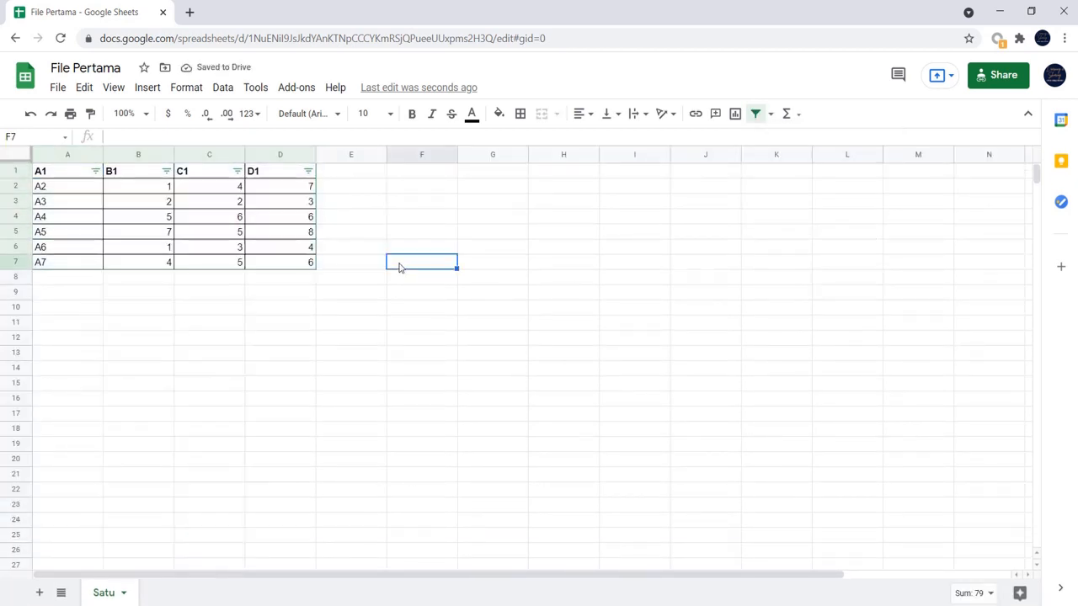
pyautogui.click(72, 177)
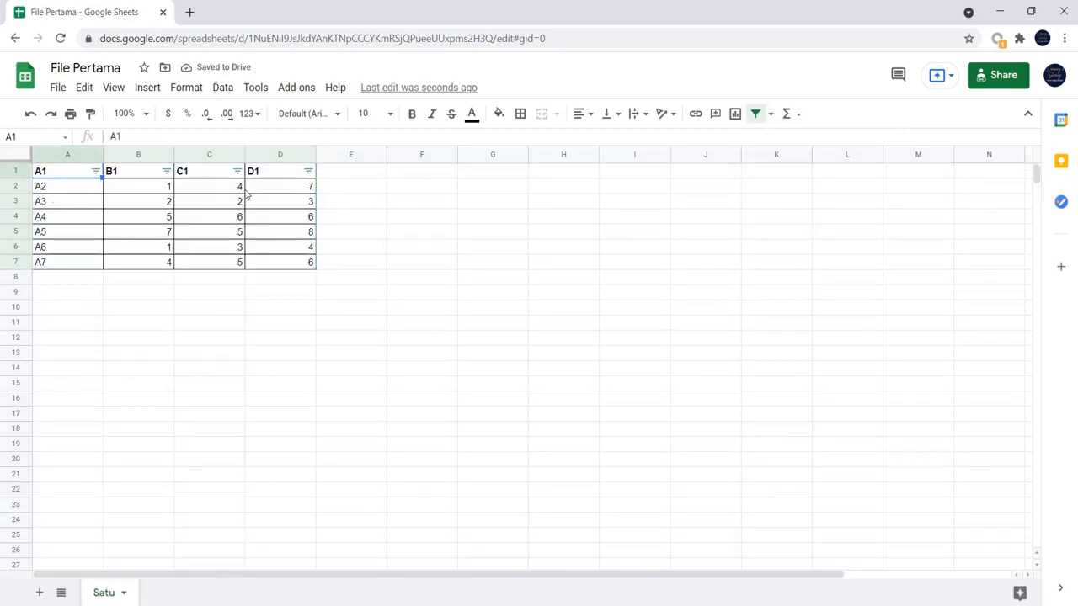
pyautogui.click(754, 114)
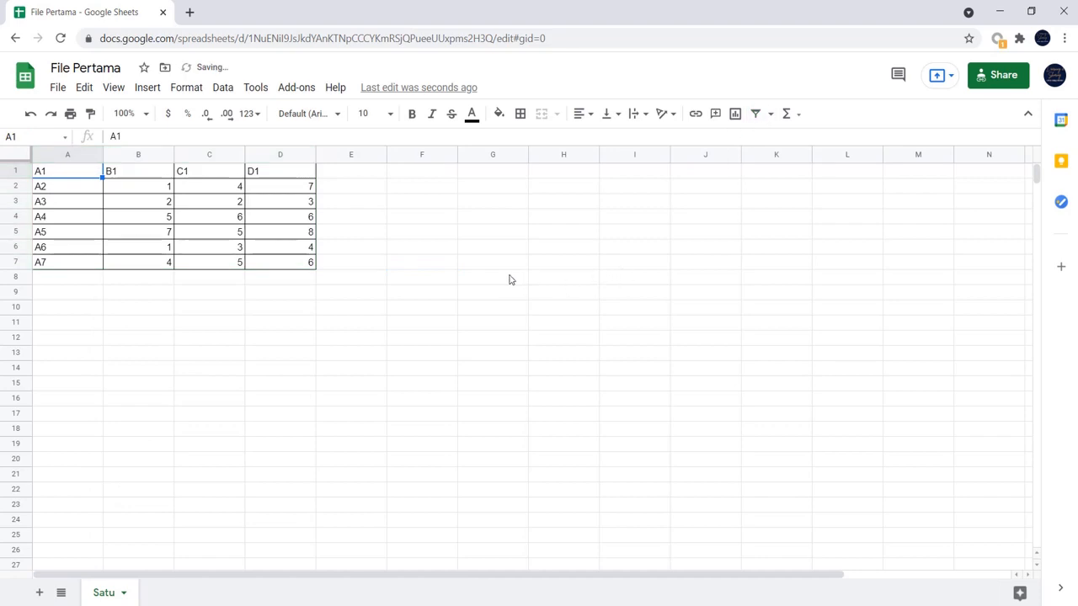
# - Set cell B5 to 4 so that column B contains another repeated value
pyautogui.click(222, 87)
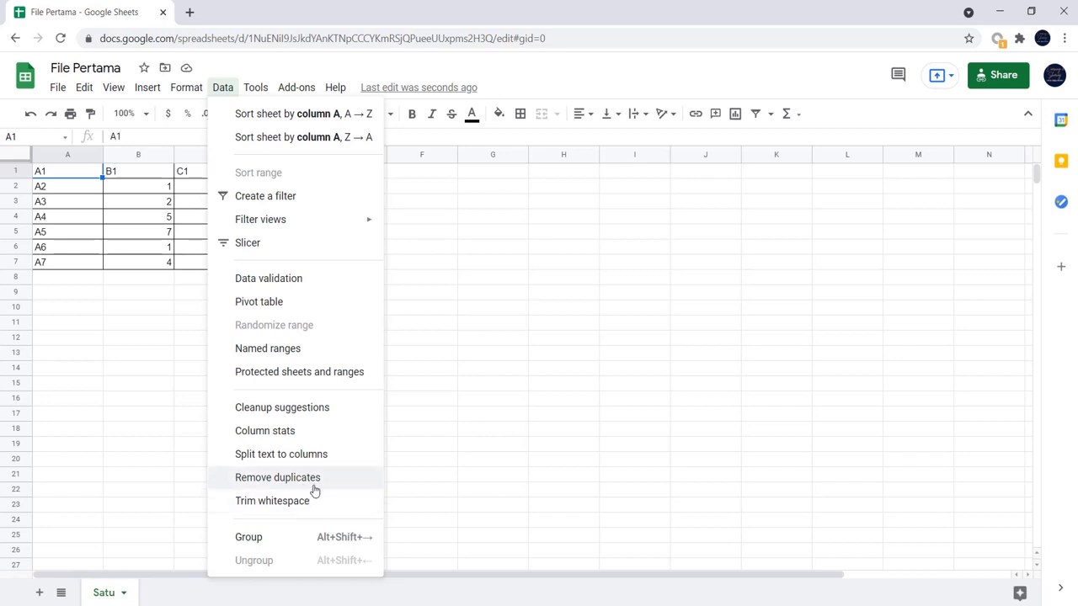
pyautogui.click(495, 360)
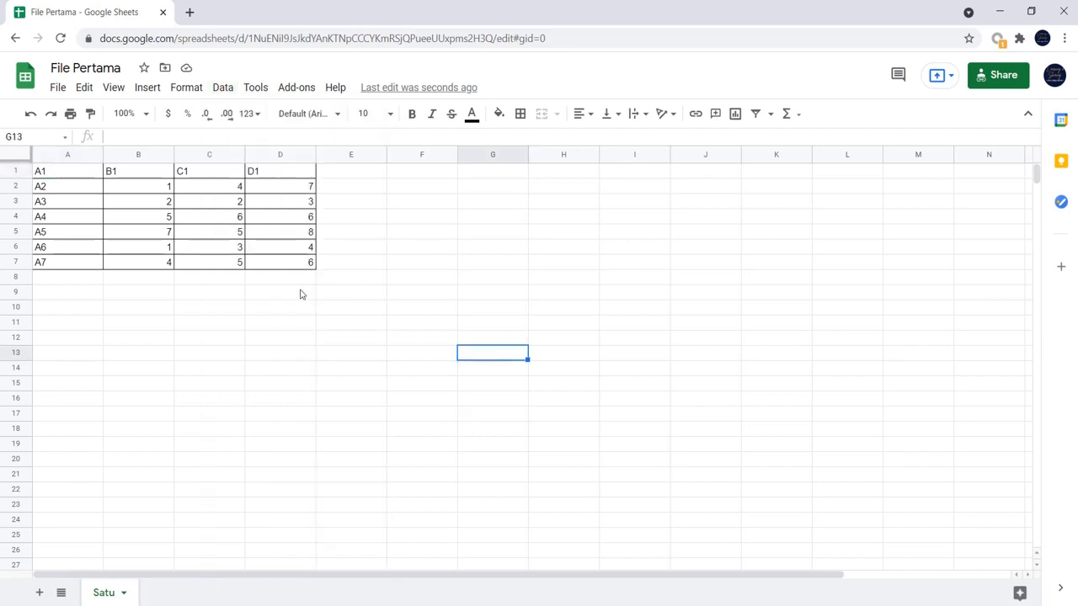
pyautogui.click(171, 188)
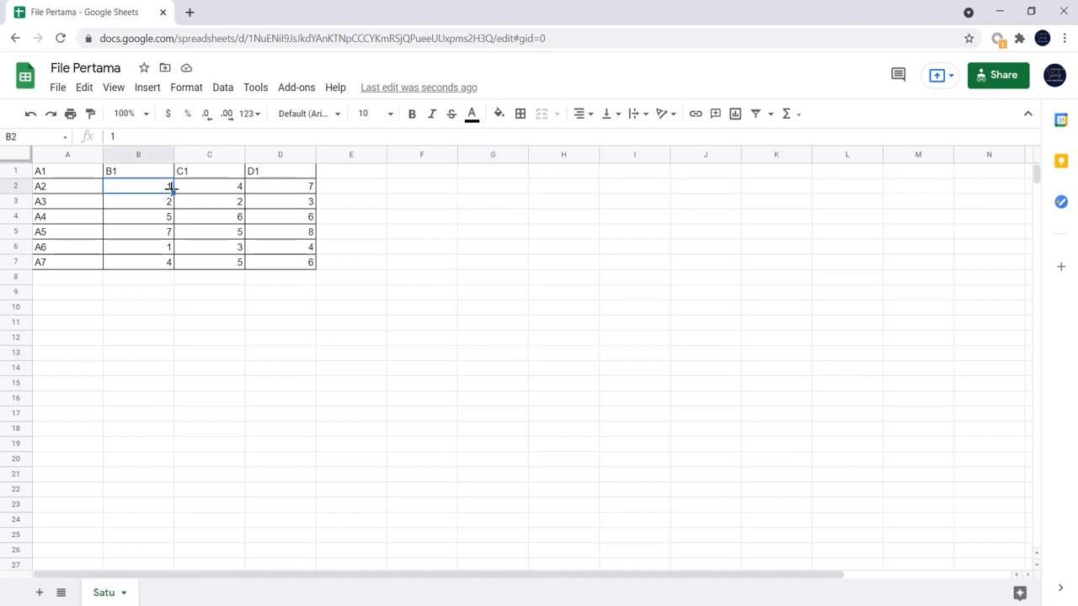
pyautogui.click(169, 249)
pyautogui.click(170, 233)
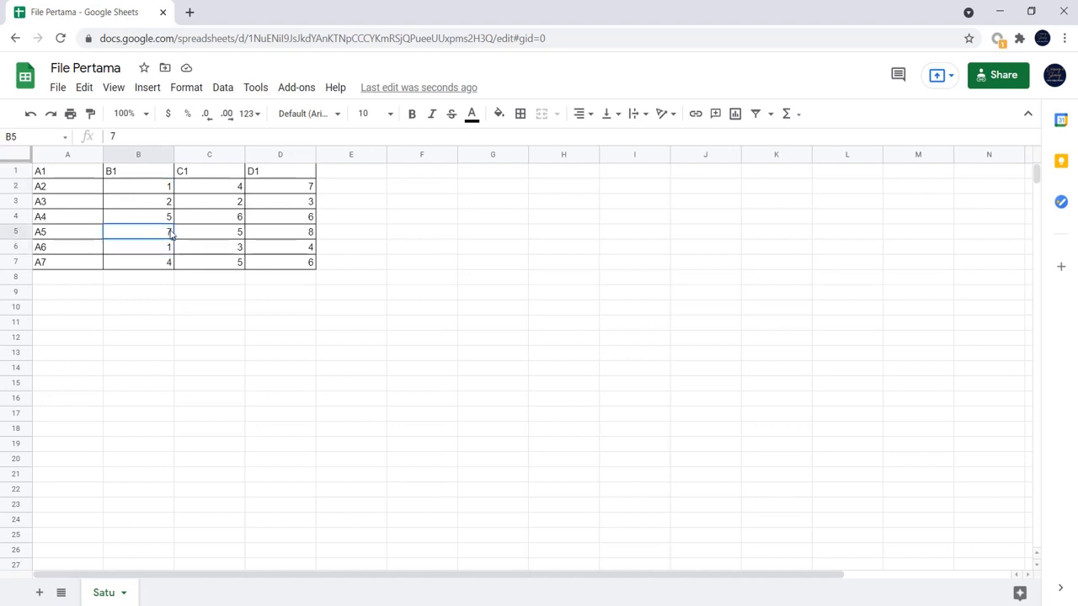
pyautogui.write('4')
pyautogui.click(189, 294)
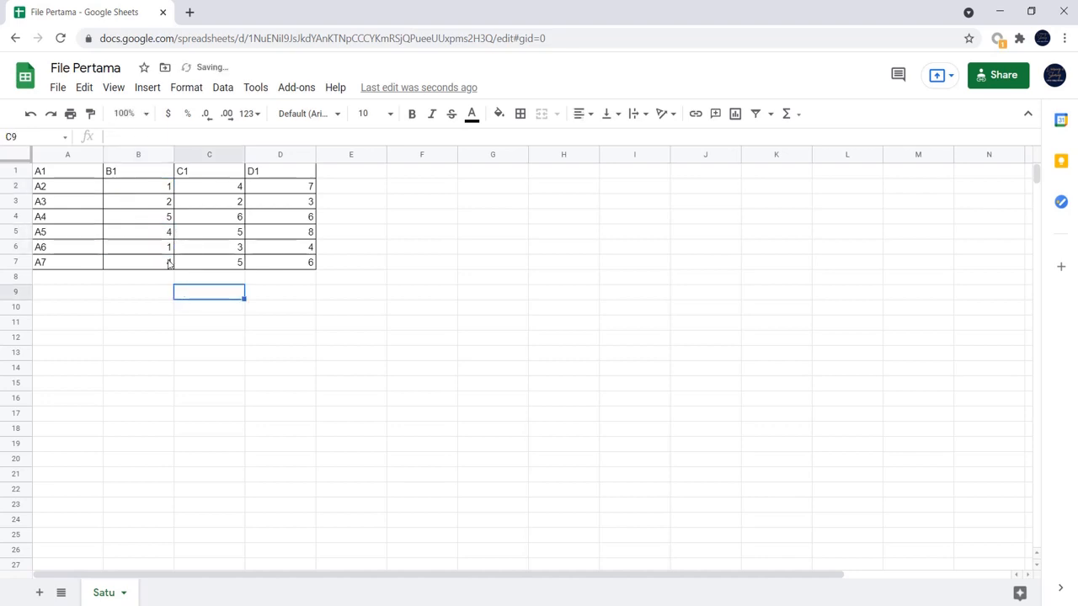
# - Remove duplicates from column B alone, marking the data as having a header row
pyautogui.click(155, 155)
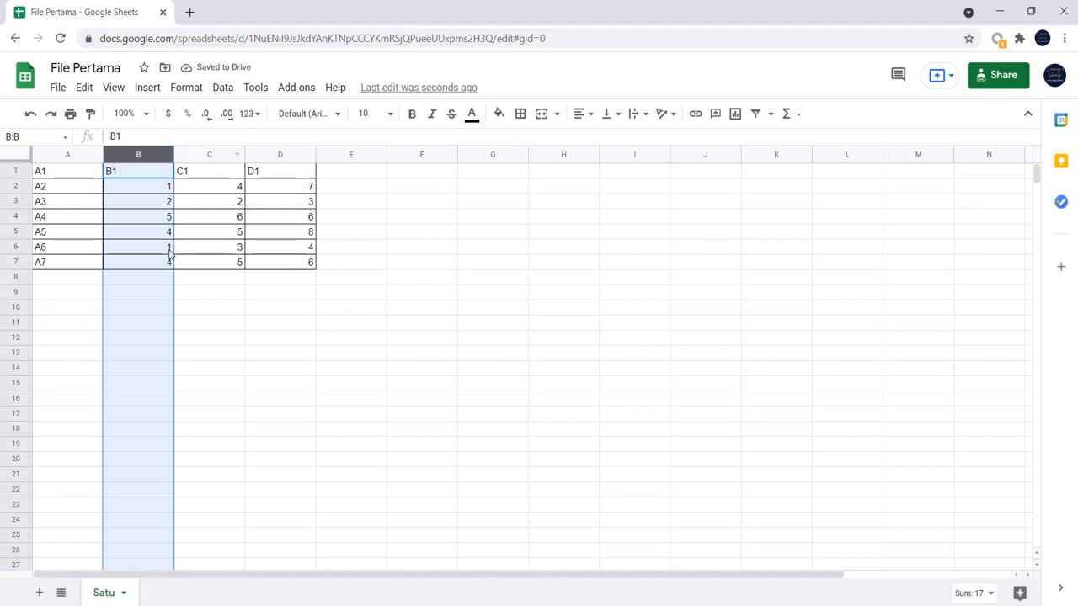
pyautogui.click(222, 87)
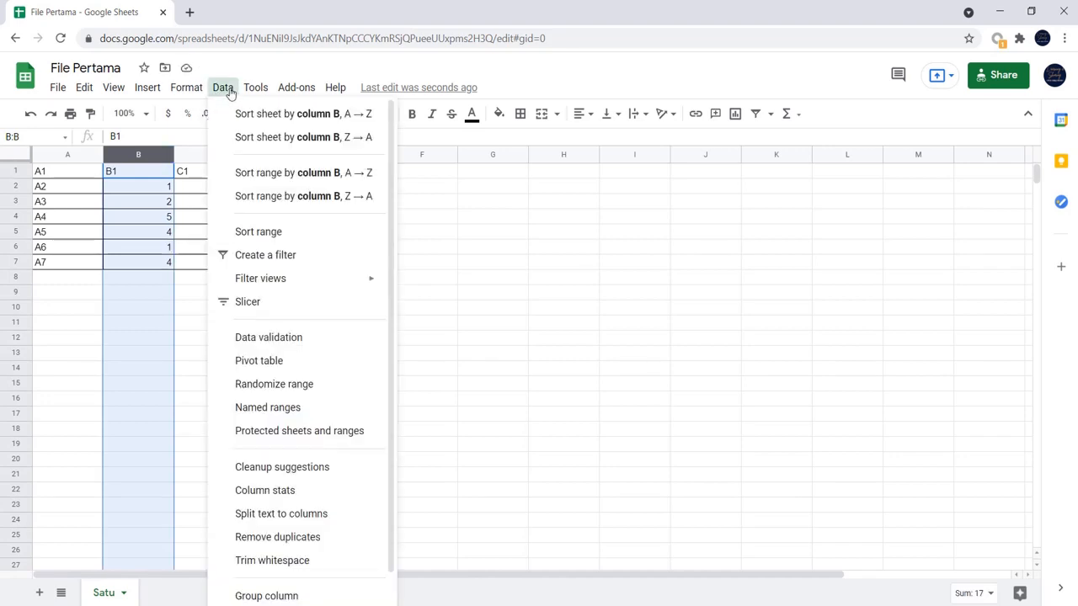
pyautogui.click(314, 541)
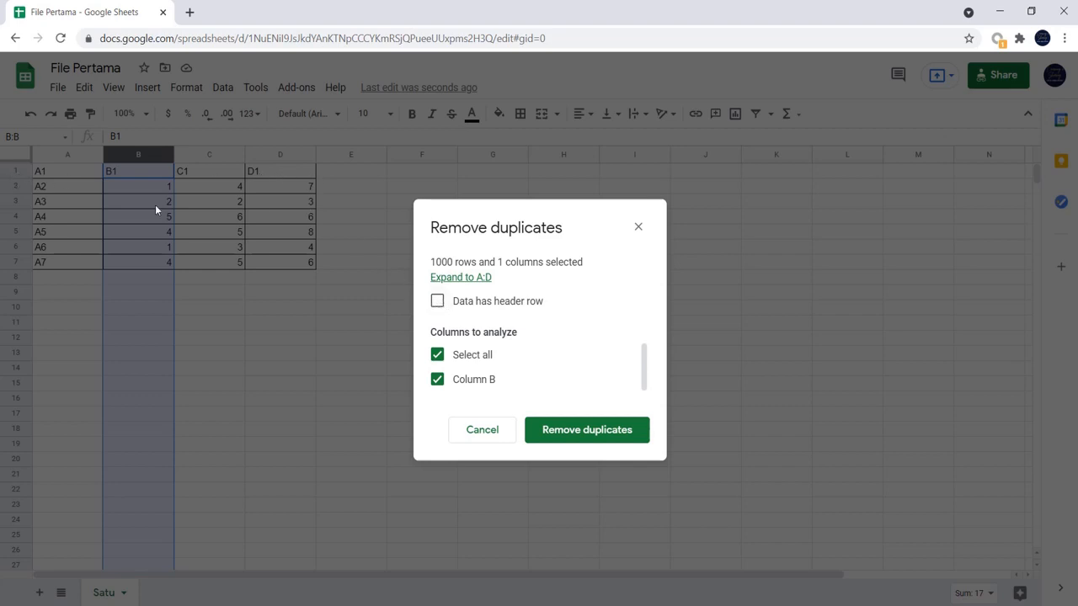
pyautogui.click(437, 303)
pyautogui.click(596, 431)
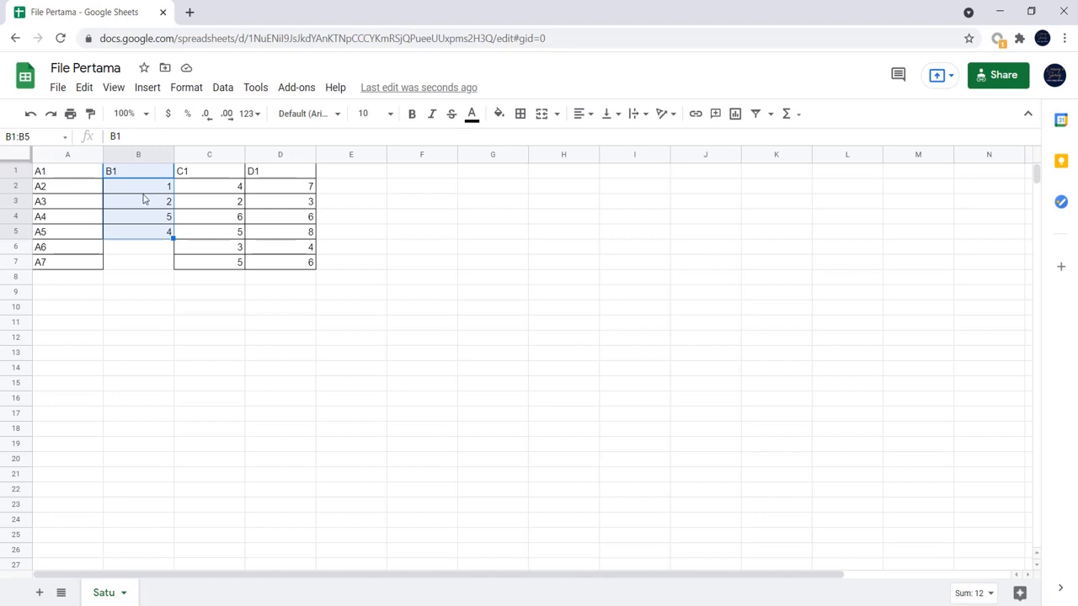
# - Undo the duplicate removal in column B
pyautogui.hotkey('ctrl', 'z')
pyautogui.click(204, 337)
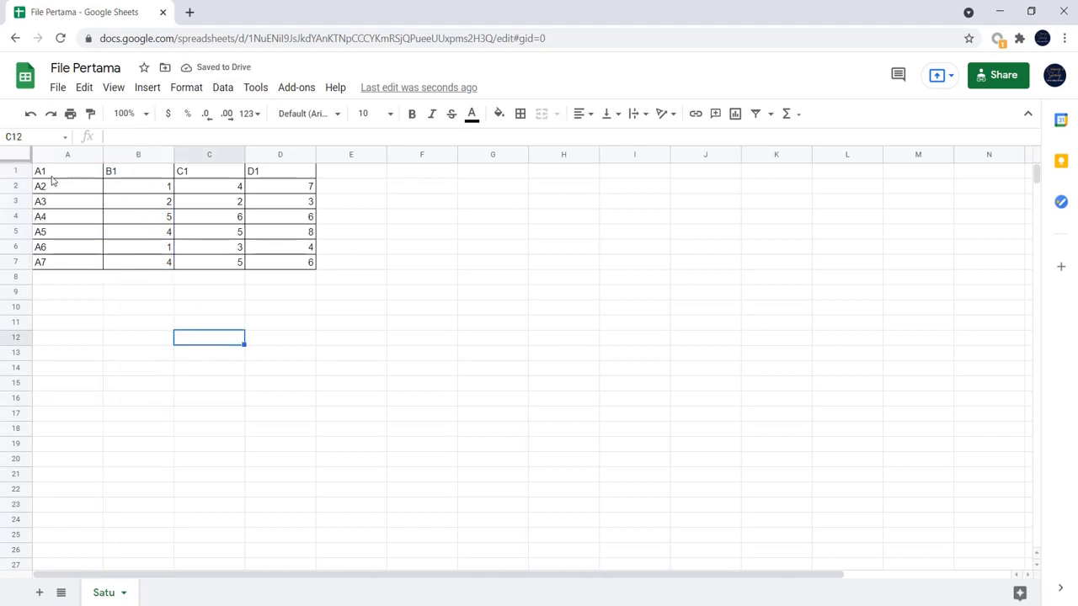
pyautogui.click(91, 326)
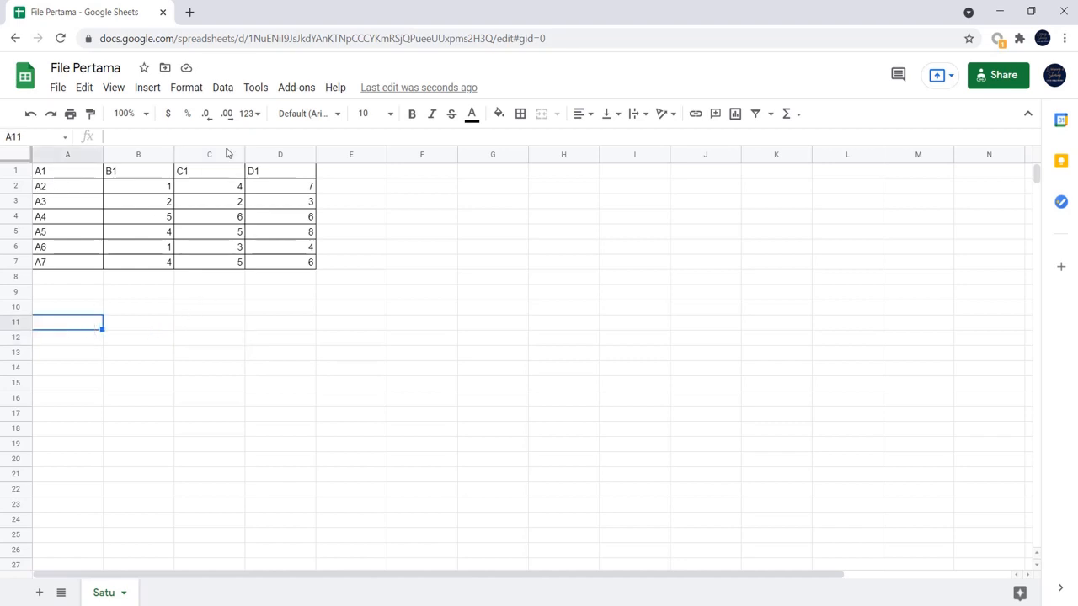
# - Enter the sample text "asdasd asdasf" with several leading spaces in cell A11
pyautogui.click(220, 89)
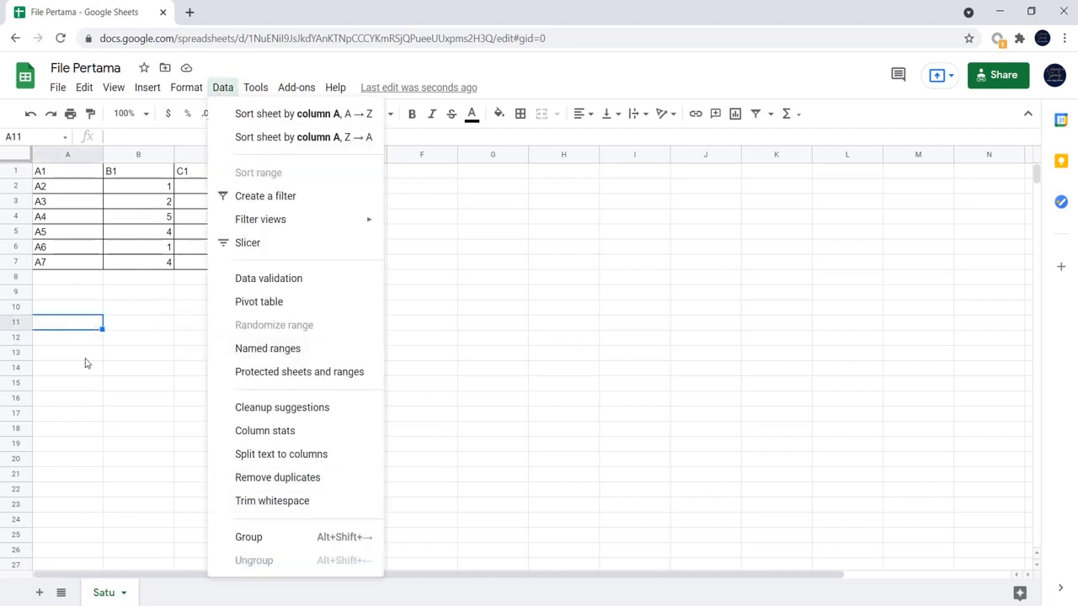
pyautogui.click(77, 324)
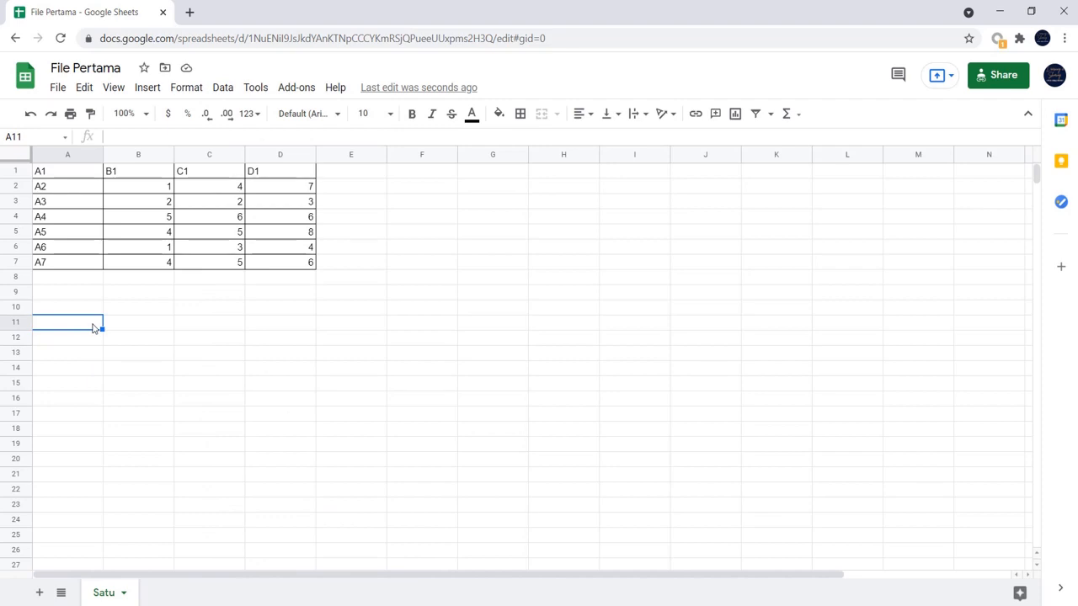
pyautogui.doubleClick(92, 325)
pyautogui.write('asdasd asdasf')
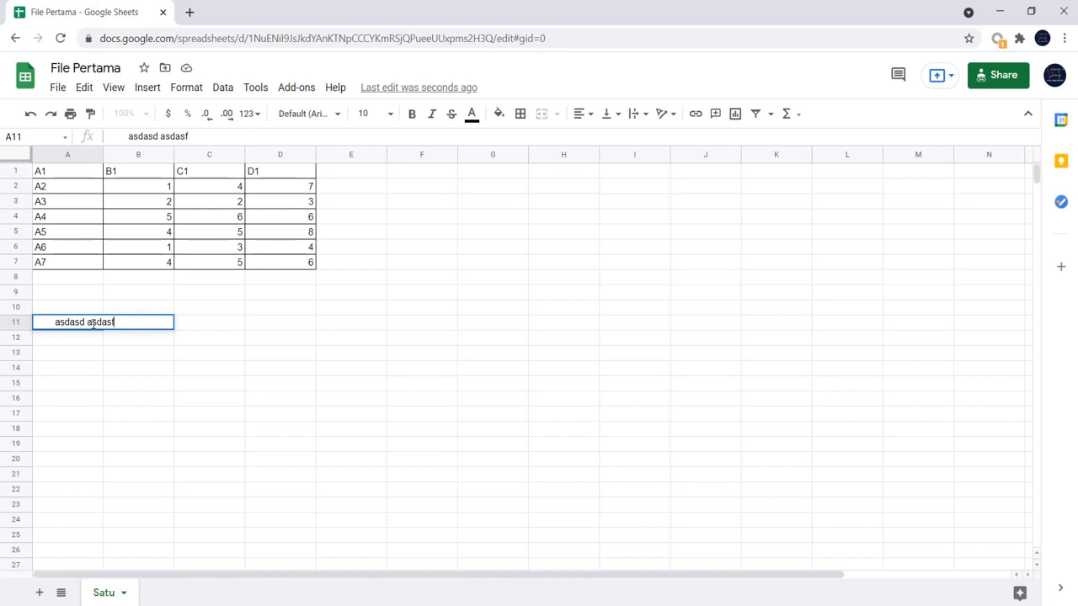
pyautogui.press('Return')
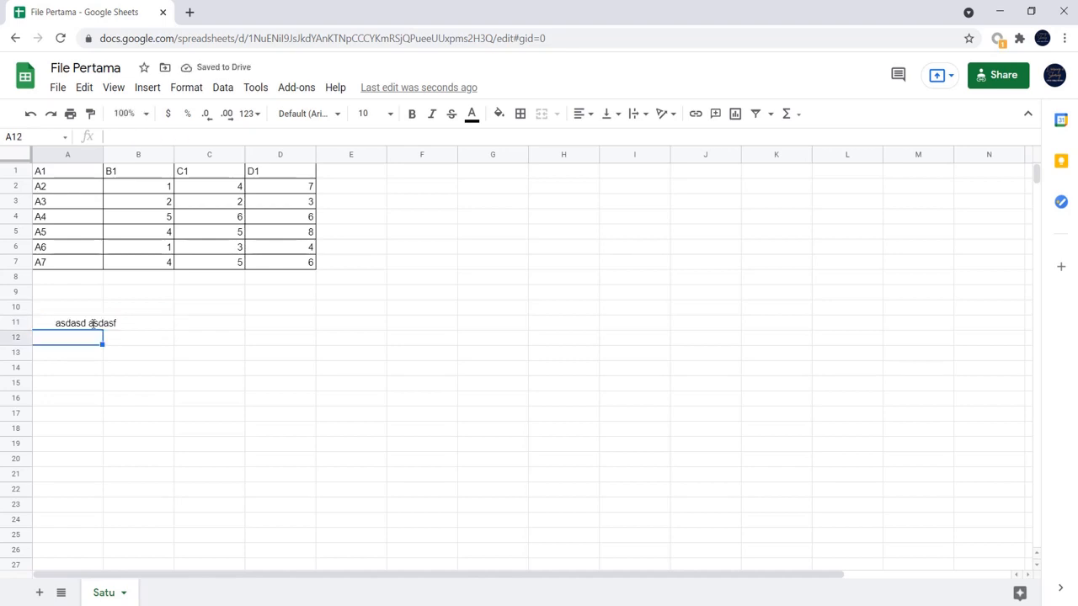
# - Trim the whitespace from the text in cell A11
pyautogui.click(93, 323)
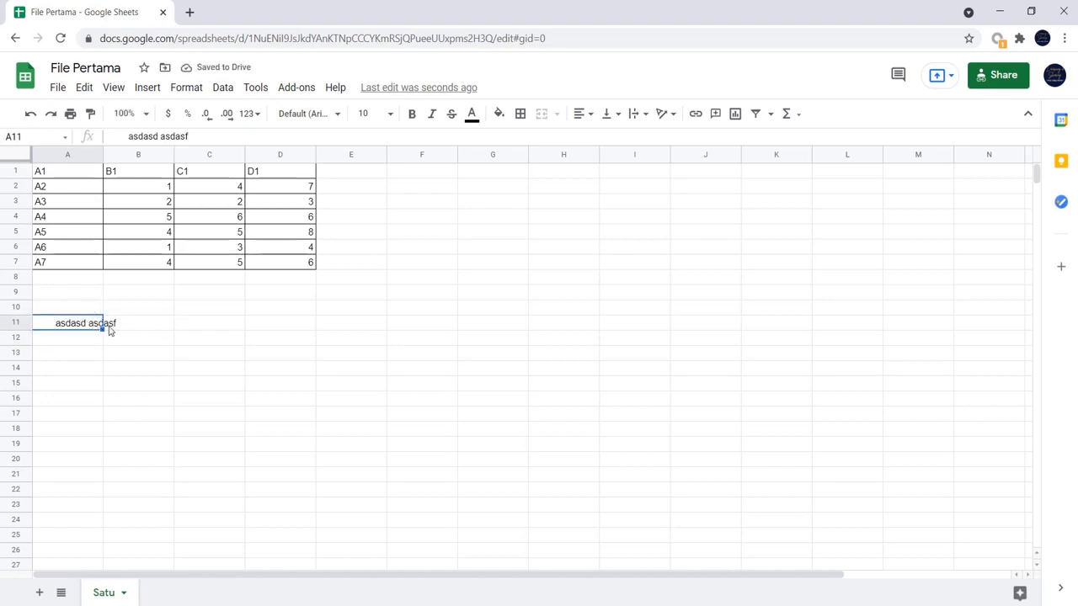
pyautogui.click(223, 87)
pyautogui.click(320, 505)
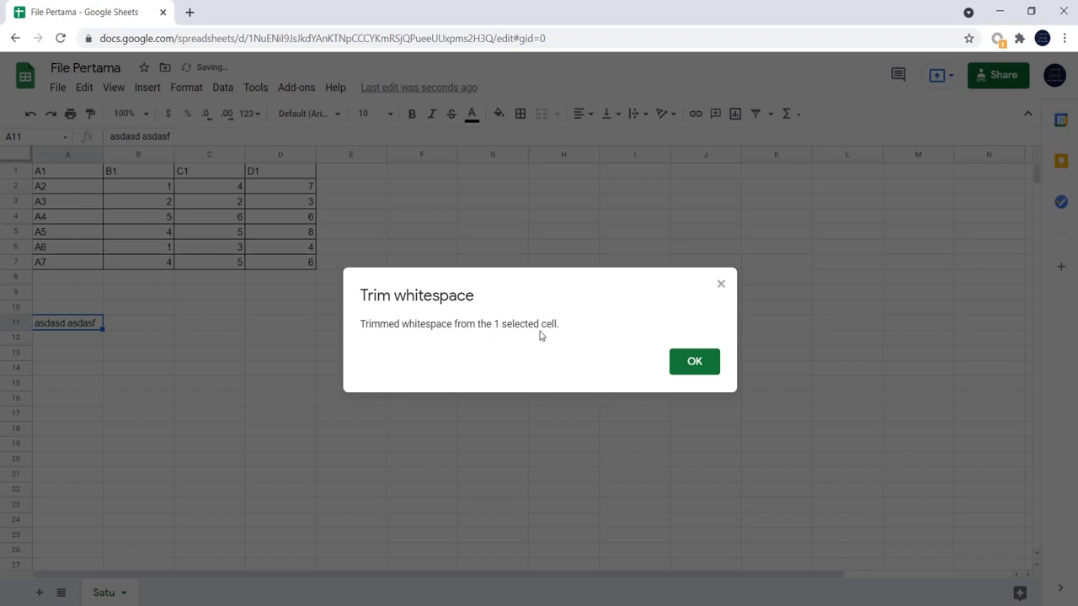
pyautogui.click(711, 365)
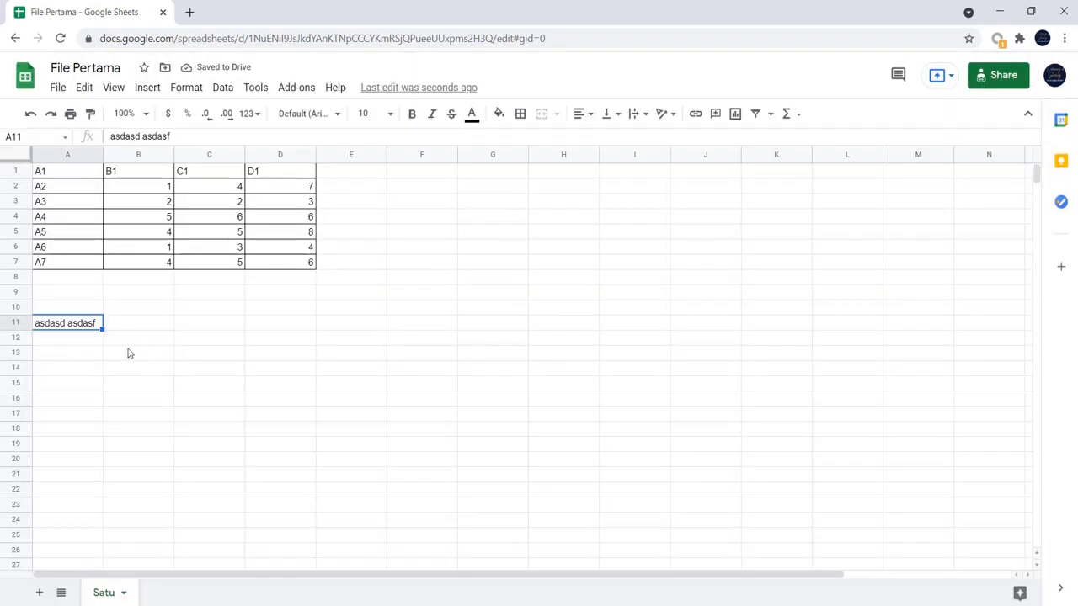
# - Put leading spaces back before the text in cell A11 and trim the whitespace once more
pyautogui.click(111, 137)
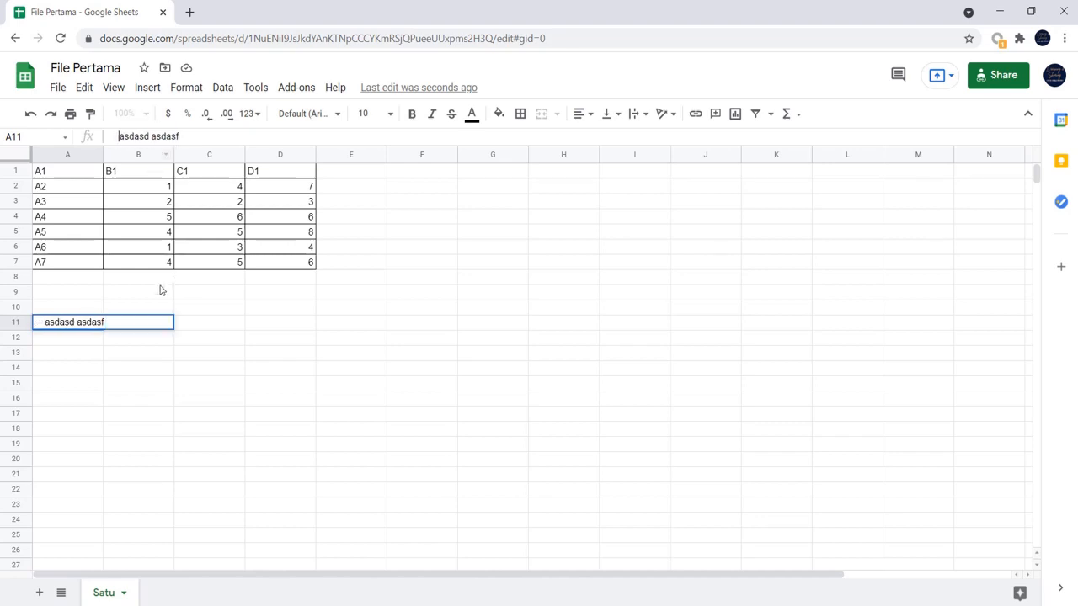
pyautogui.click(133, 353)
pyautogui.click(77, 311)
pyautogui.click(80, 327)
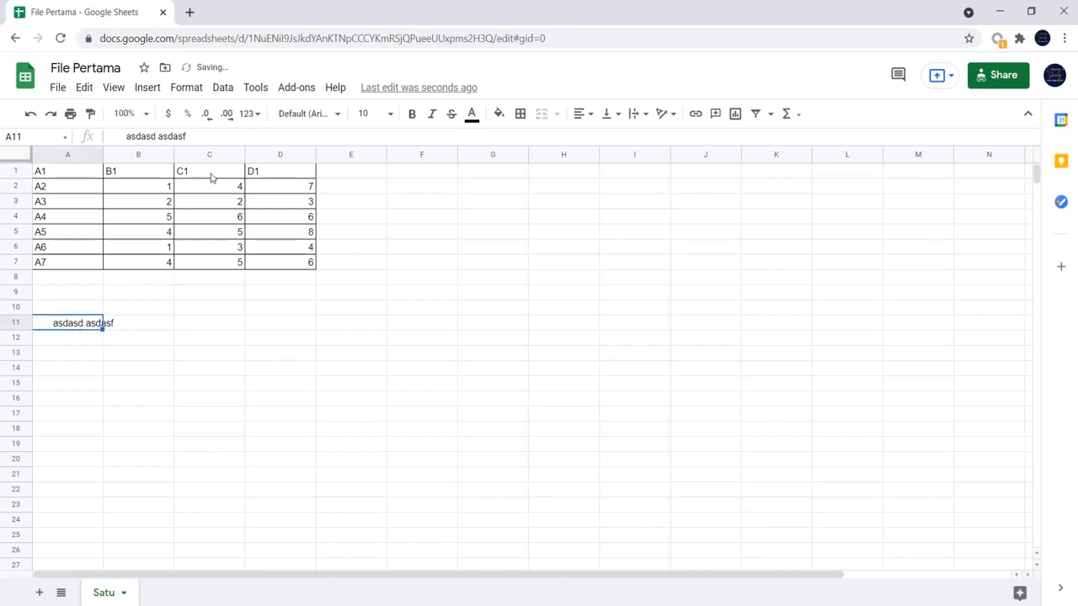
pyautogui.click(224, 88)
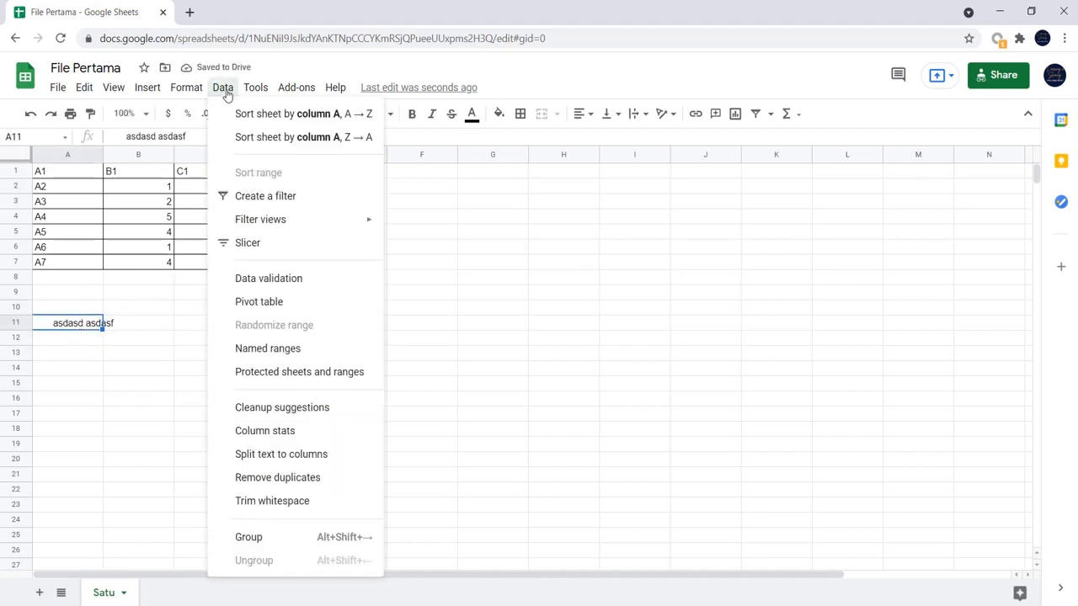
pyautogui.click(291, 510)
pyautogui.click(705, 364)
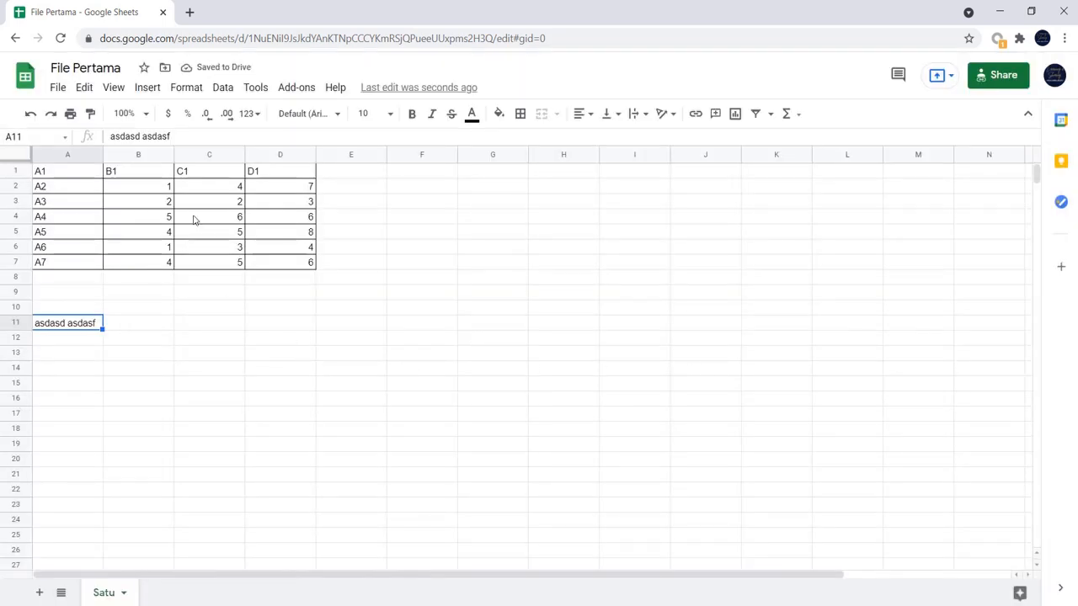
pyautogui.click(230, 91)
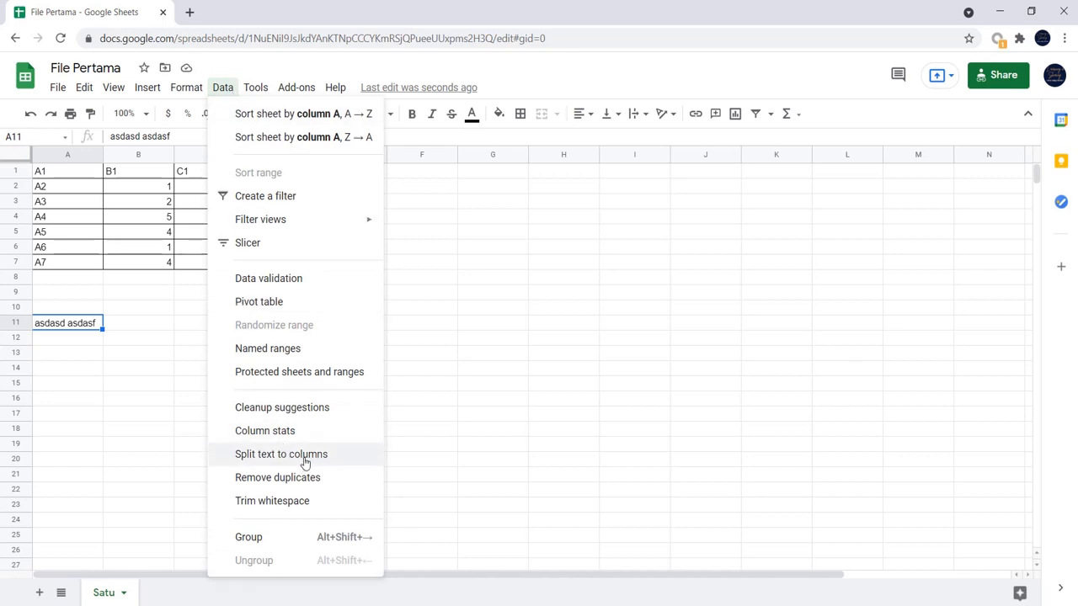
pyautogui.click(126, 367)
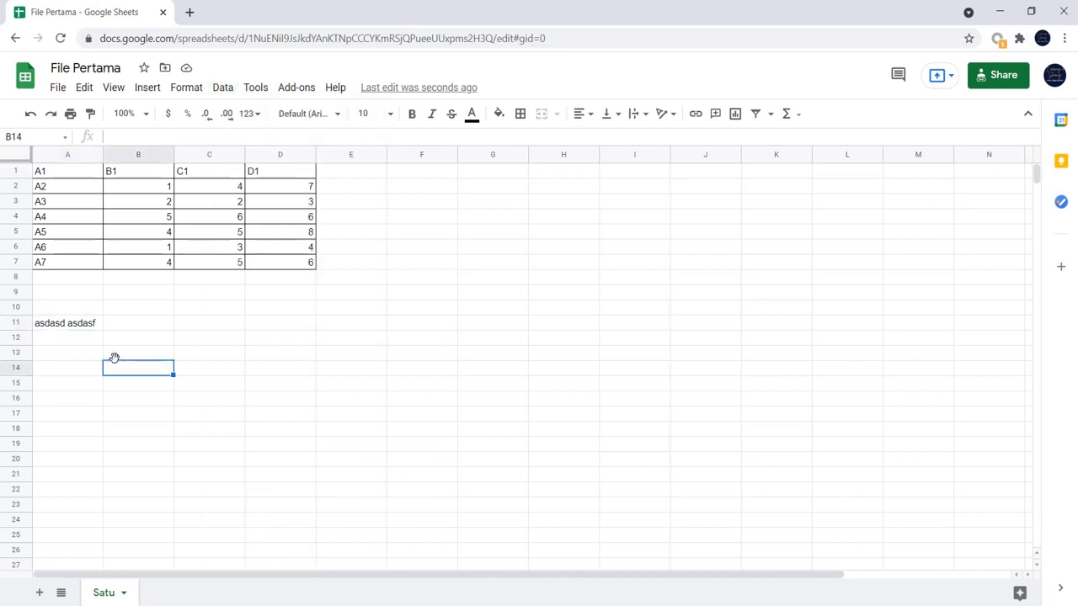
# - Replace the text in cell A11 with "Data1 ; Data2 ; Data3; data4"
pyautogui.click(97, 327)
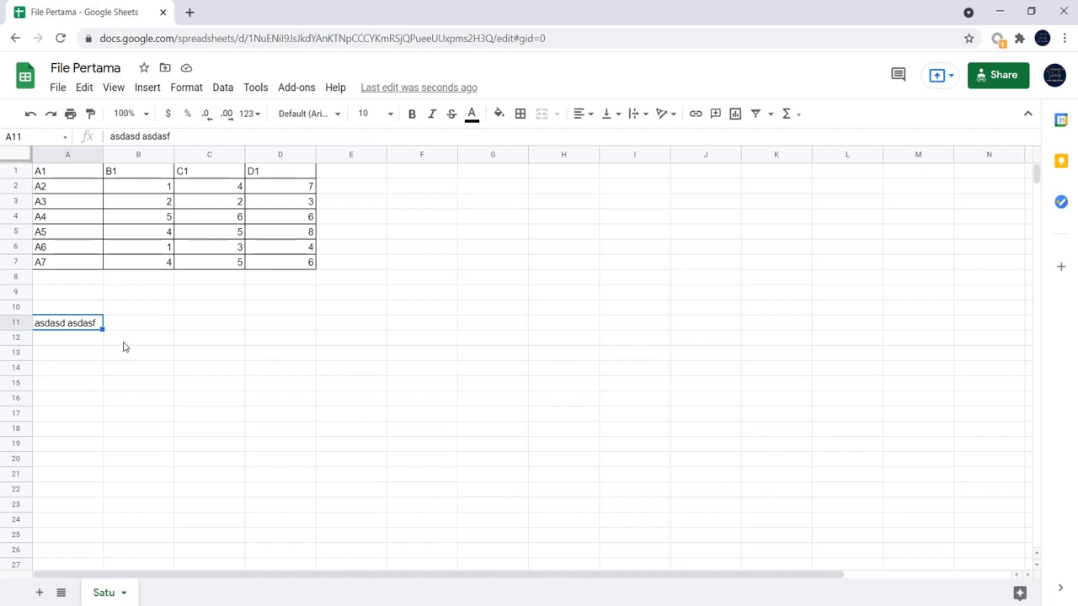
pyautogui.write('data')
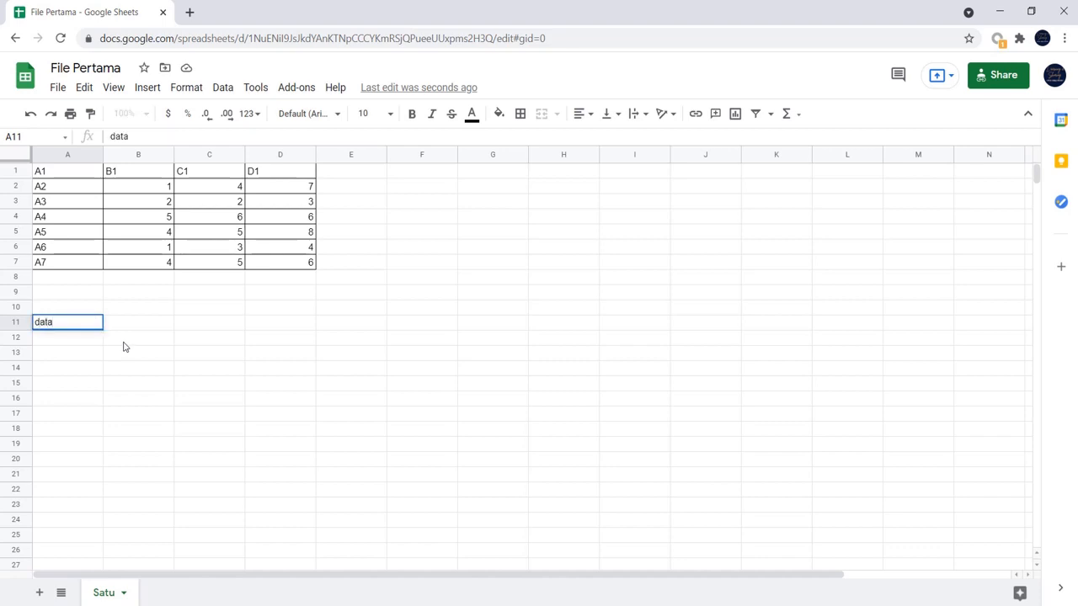
pyautogui.press('BackSpace')
pyautogui.press('BackSpace')
pyautogui.write('dATA')
pyautogui.press('BackSpace')
pyautogui.press('BackSpace')
pyautogui.press('BackSpace')
pyautogui.press('BackSpace')
pyautogui.write('Data1 ; Data2')
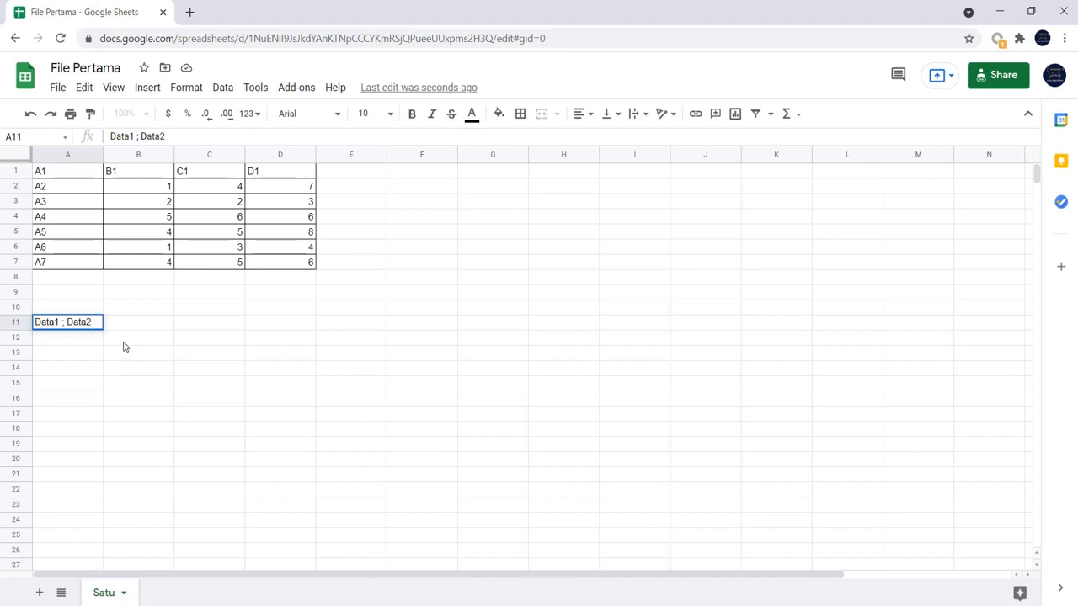
pyautogui.write(' ; Data')
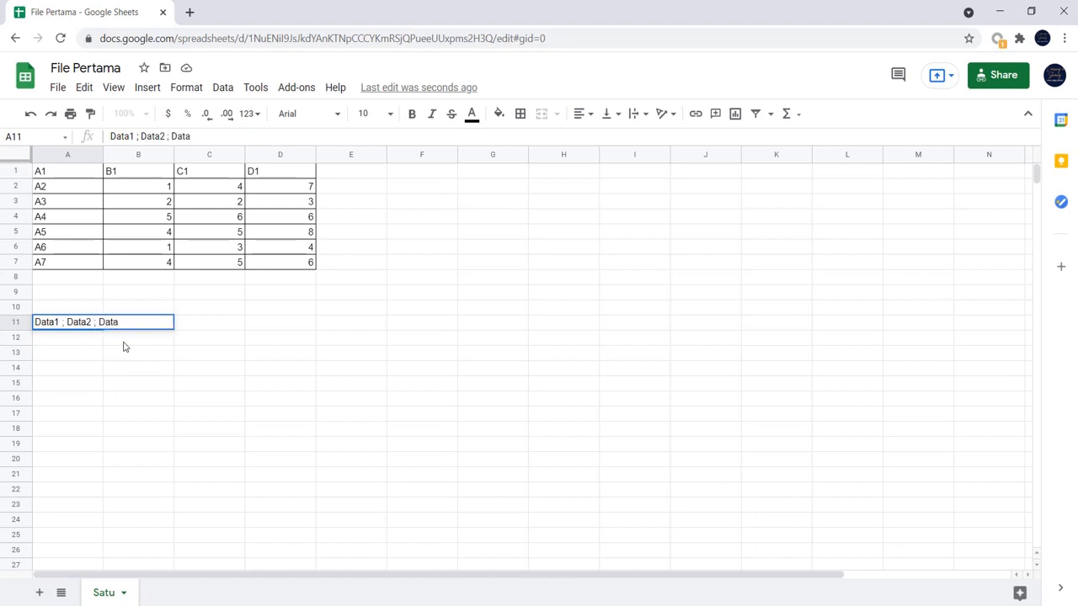
pyautogui.write('3; data4')
pyautogui.press('Return')
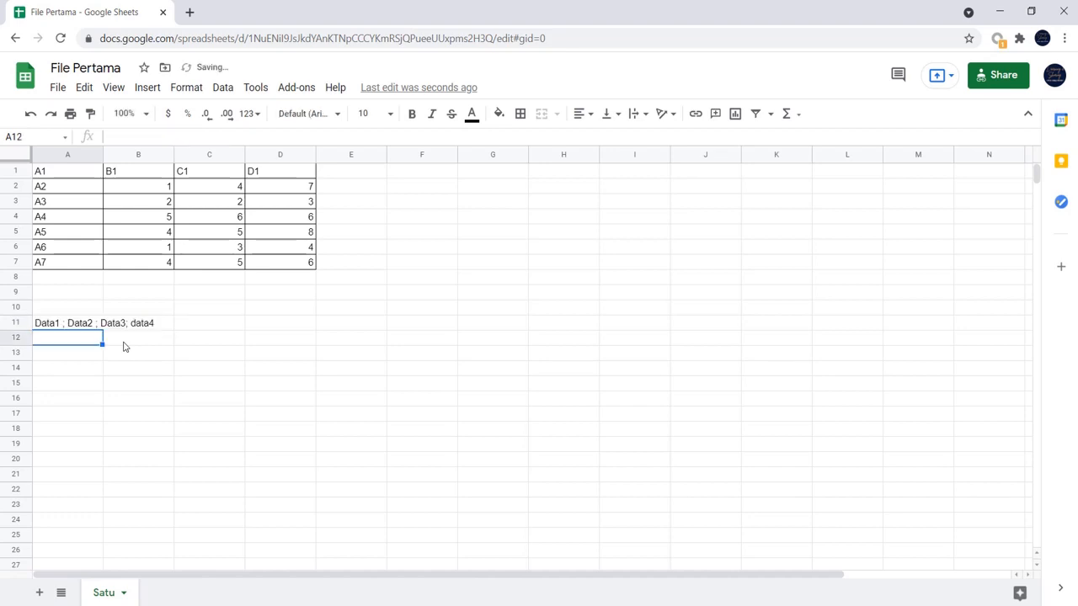
# - Enter the semicolon-separated text "Nama1 ; Nama2; Nama3; nama4" in cell A12
pyautogui.click(88, 324)
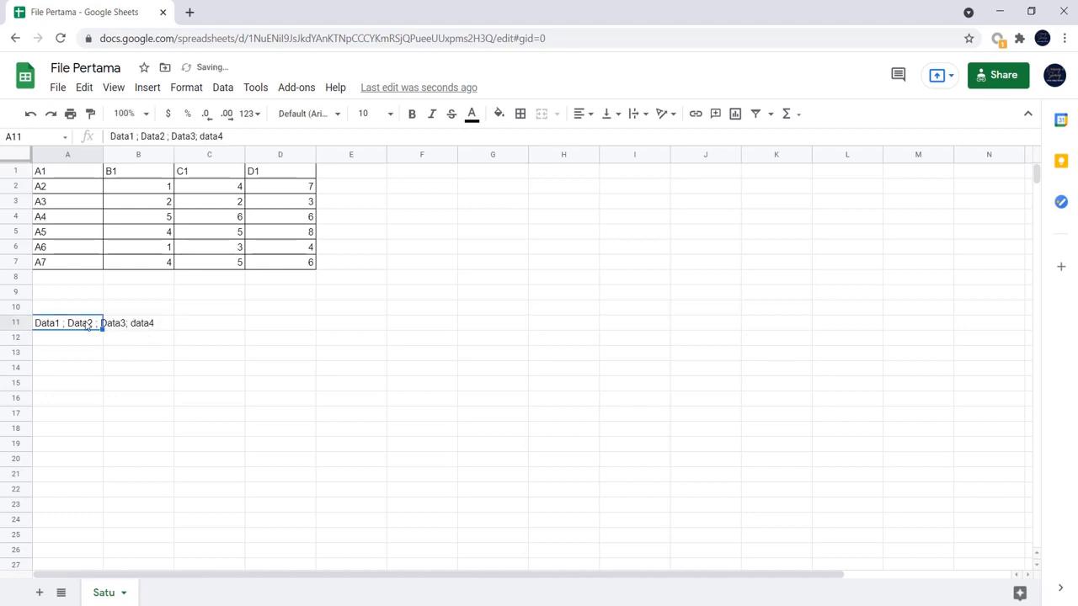
pyautogui.click(84, 341)
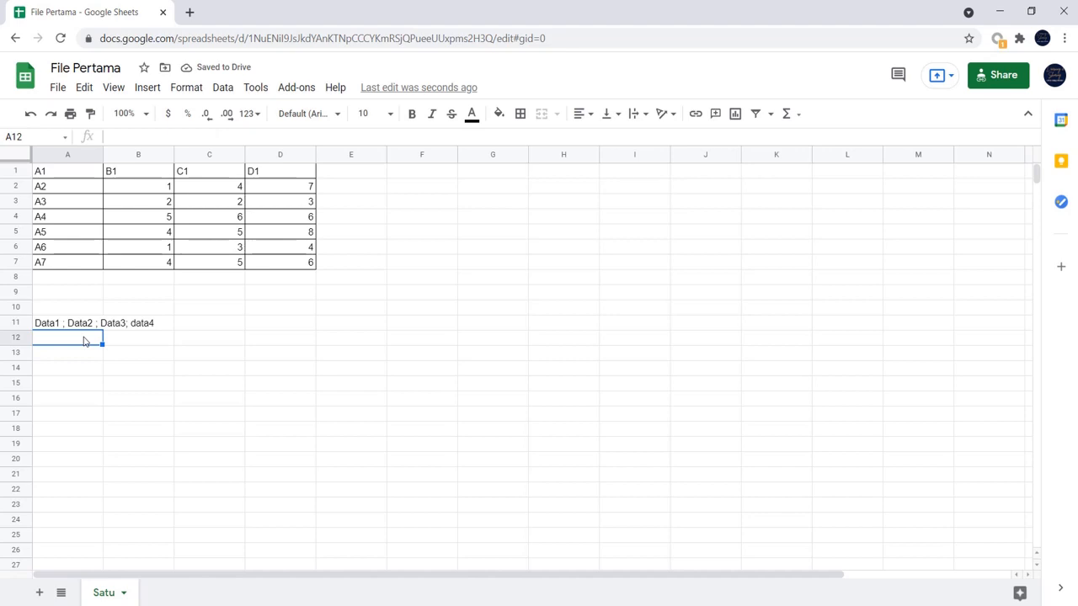
pyautogui.write('Nama')
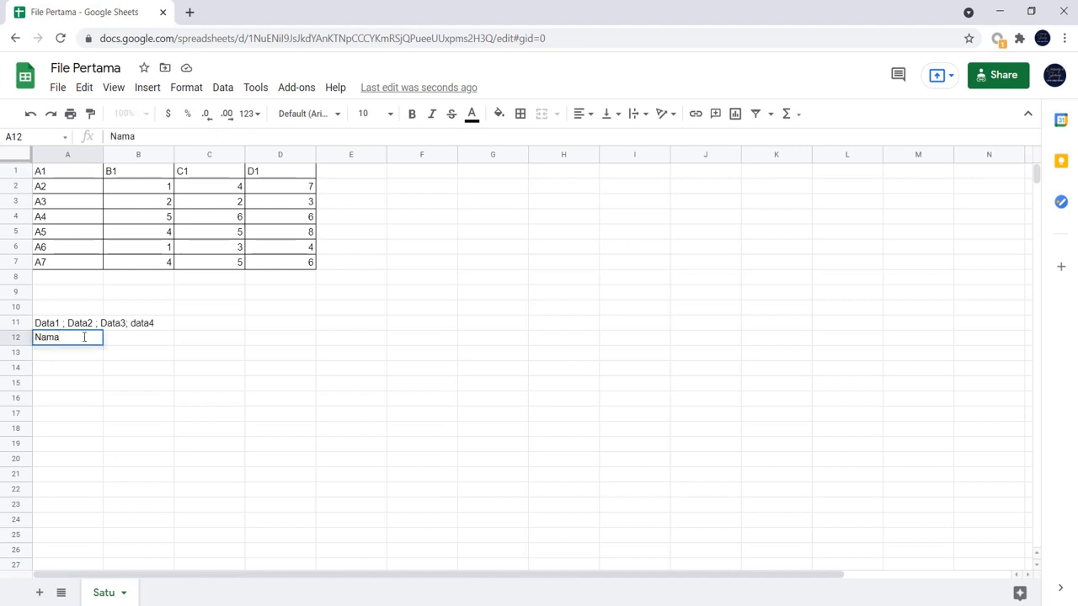
pyautogui.write('1 ; Nama2; Nama')
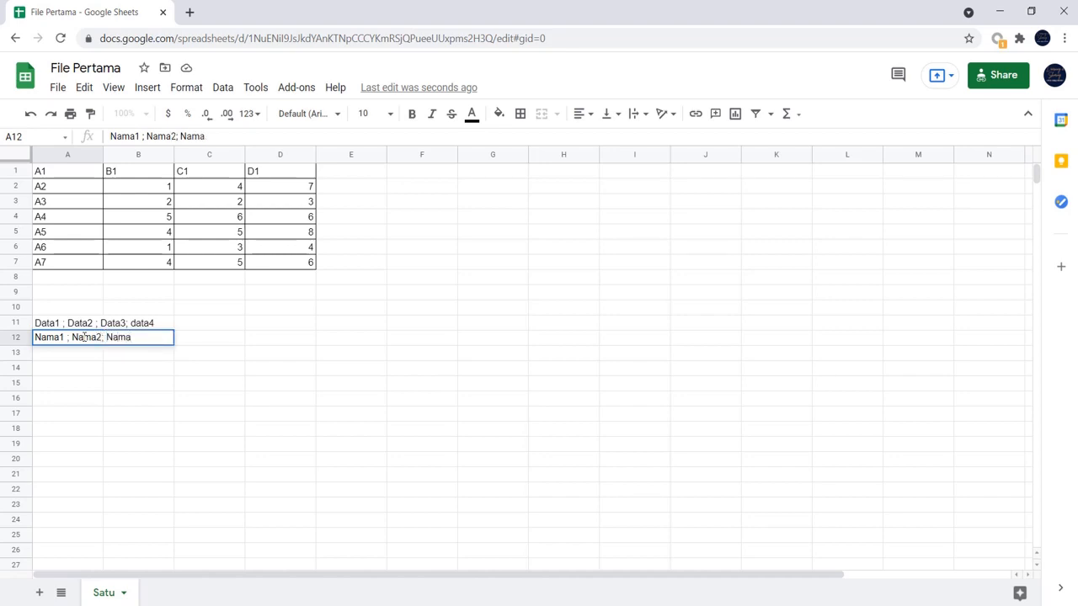
pyautogui.write('3; nama4')
pyautogui.press('Return')
# - Split the text in cells A11:A12 into columns using Semicolon as the separator
pyautogui.moveTo(80, 323); pyautogui.dragTo(84, 344)
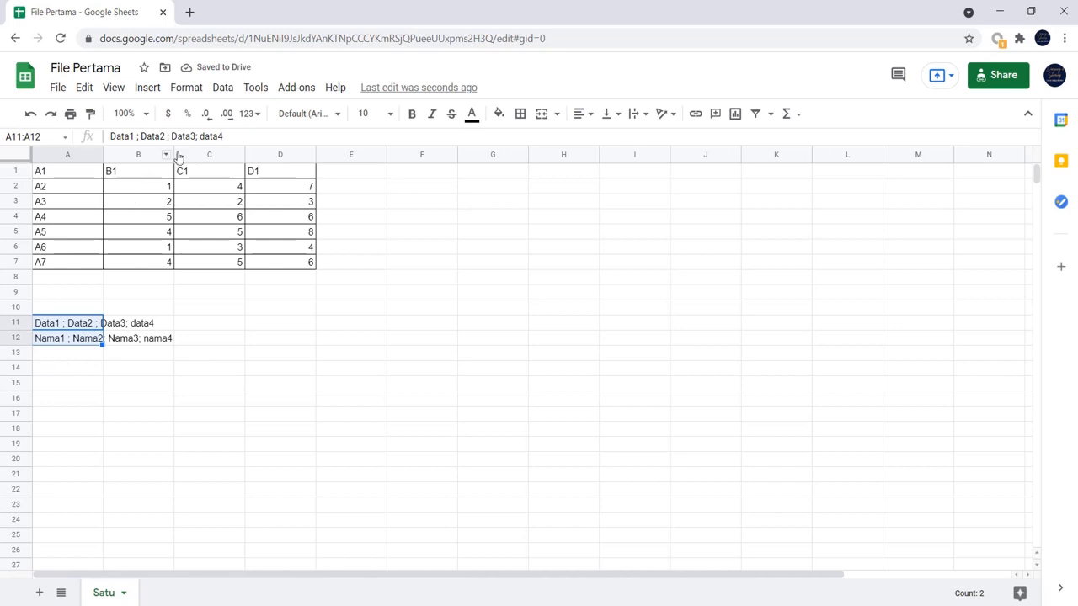
pyautogui.click(224, 87)
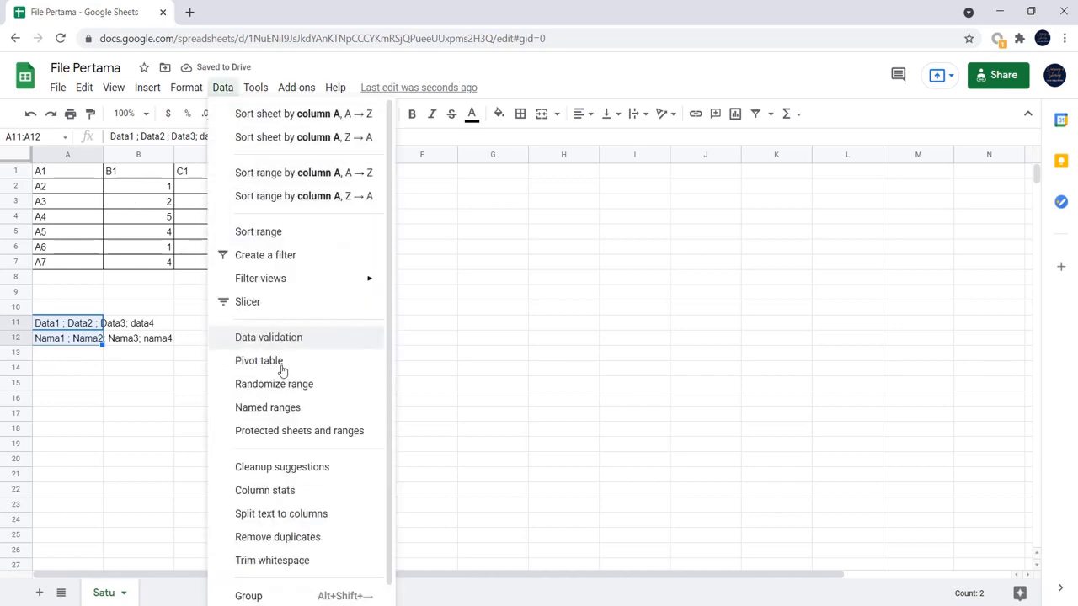
pyautogui.click(311, 515)
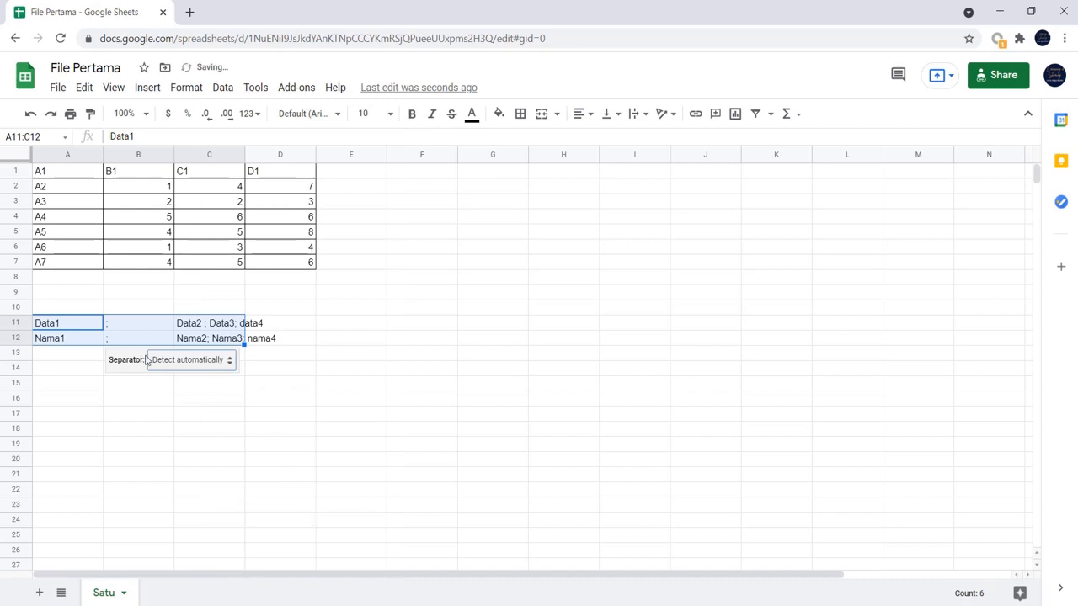
pyautogui.click(222, 364)
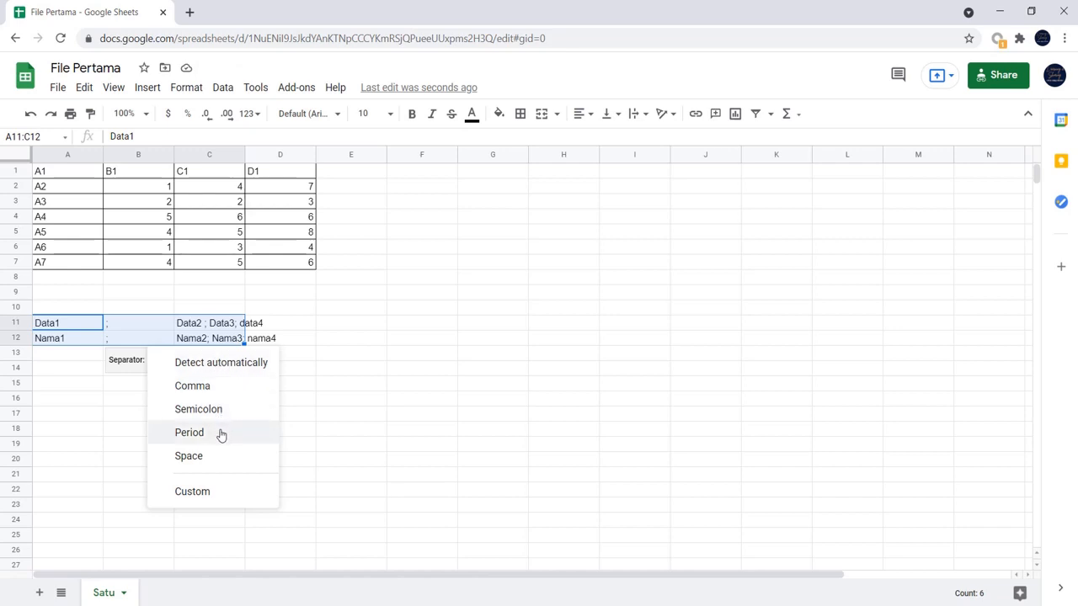
pyautogui.click(223, 410)
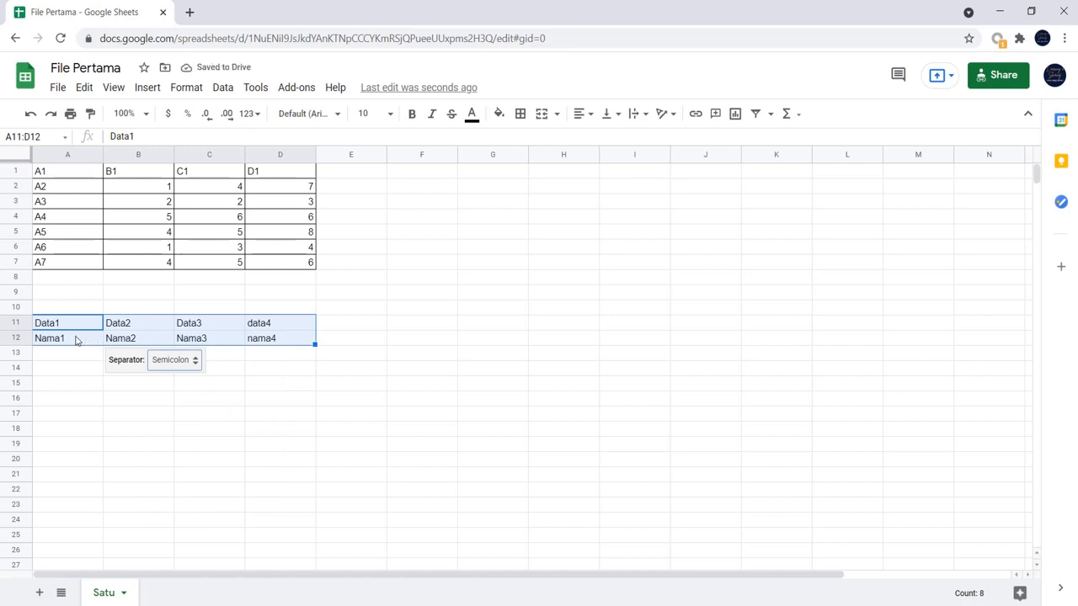
pyautogui.click(258, 367)
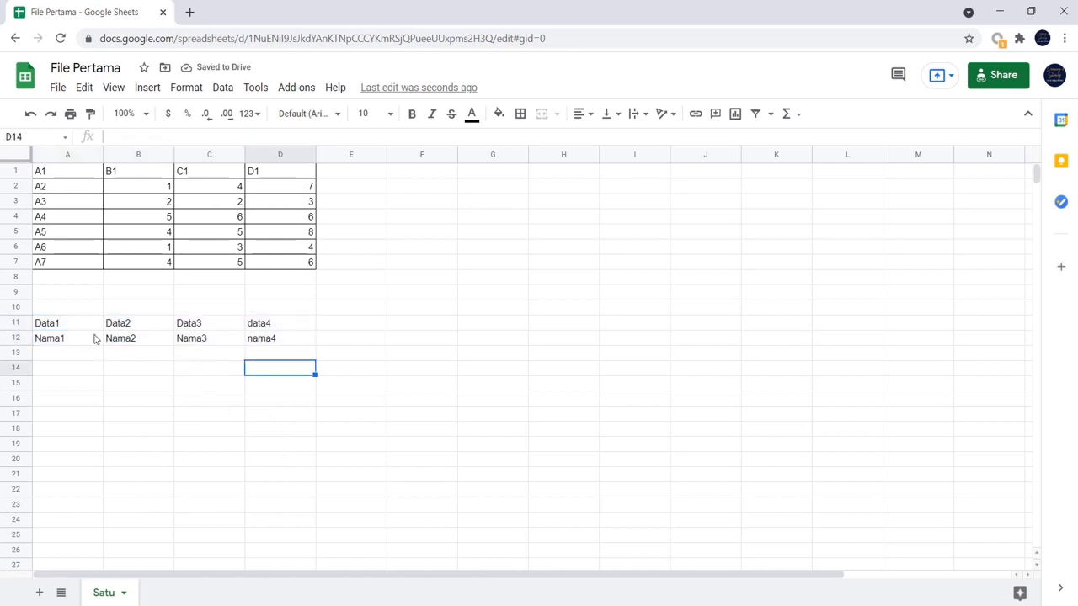
# - Check the individual values in rows 11 and 12 across columns A to D after the split
pyautogui.click(89, 327)
pyautogui.click(132, 330)
pyautogui.click(210, 325)
pyautogui.click(289, 325)
pyautogui.click(294, 341)
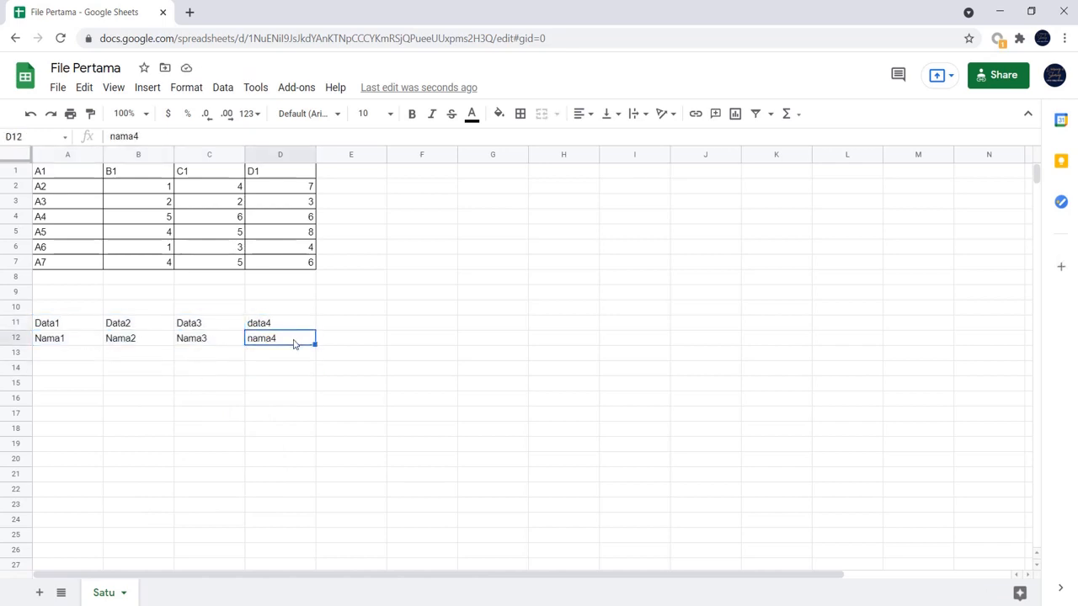
pyautogui.click(84, 327)
pyautogui.click(129, 325)
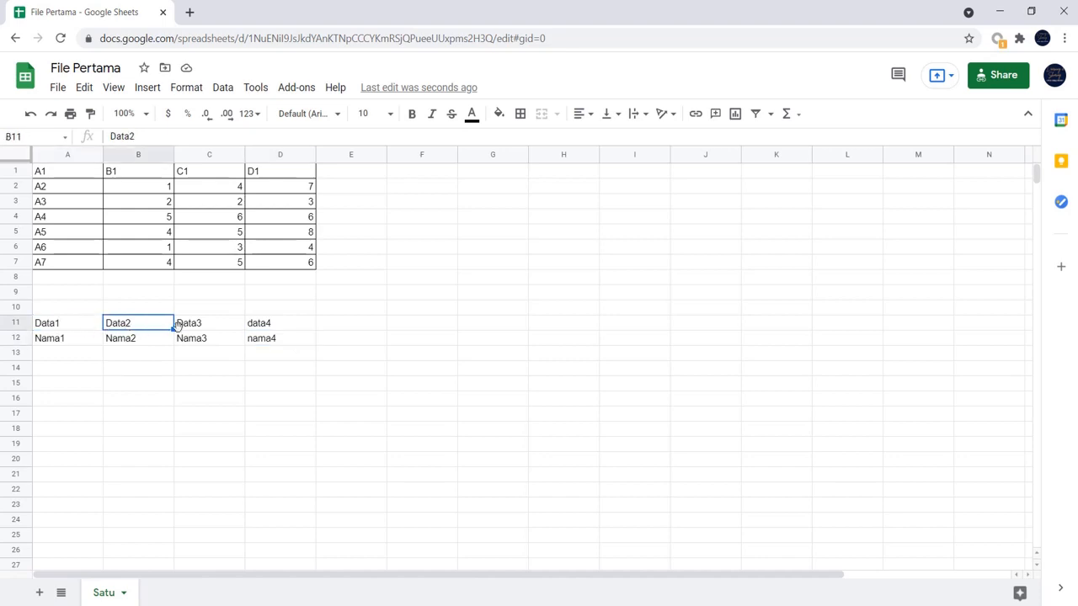
pyautogui.click(93, 342)
pyautogui.click(158, 344)
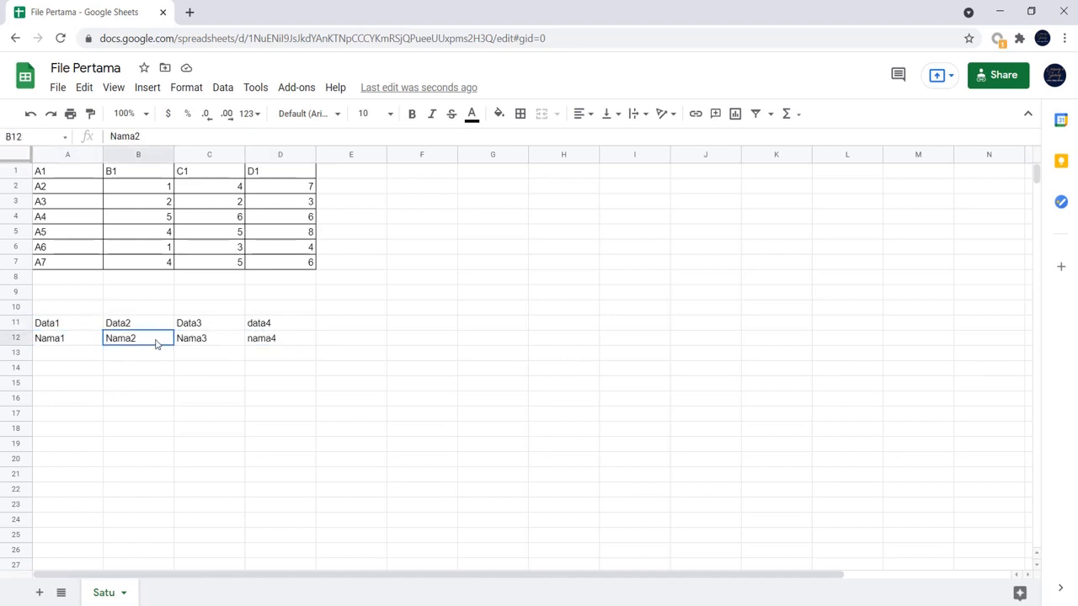
pyautogui.click(235, 343)
pyautogui.click(251, 345)
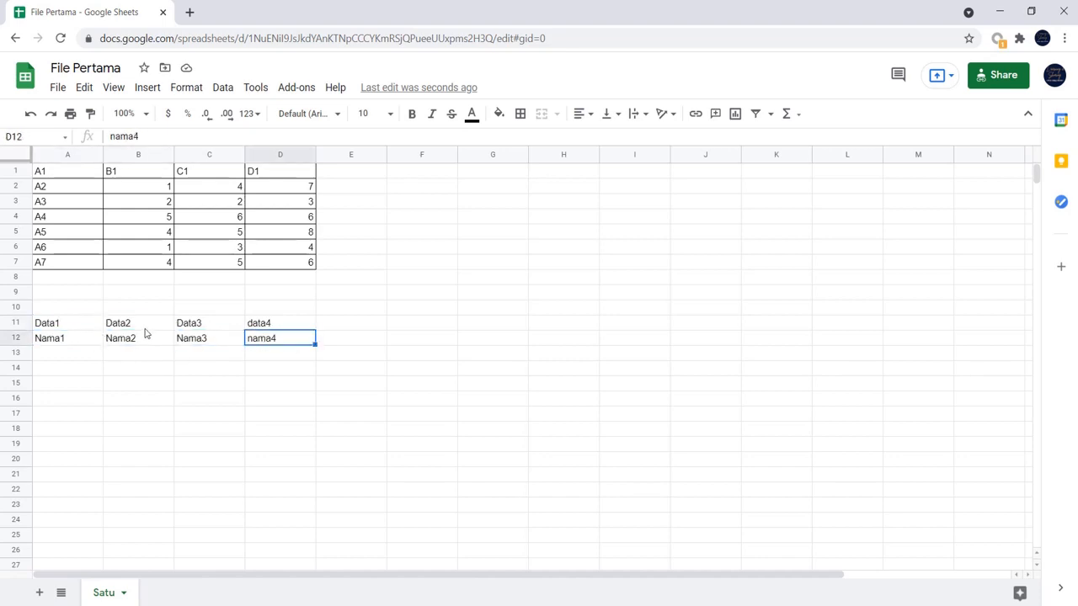
# - Undo the column split of cells A11:A12 and try splitting them again with a custom separator
pyautogui.hotkey('ctrl', 'z')
pyautogui.hotkey('ctrl', 'z')
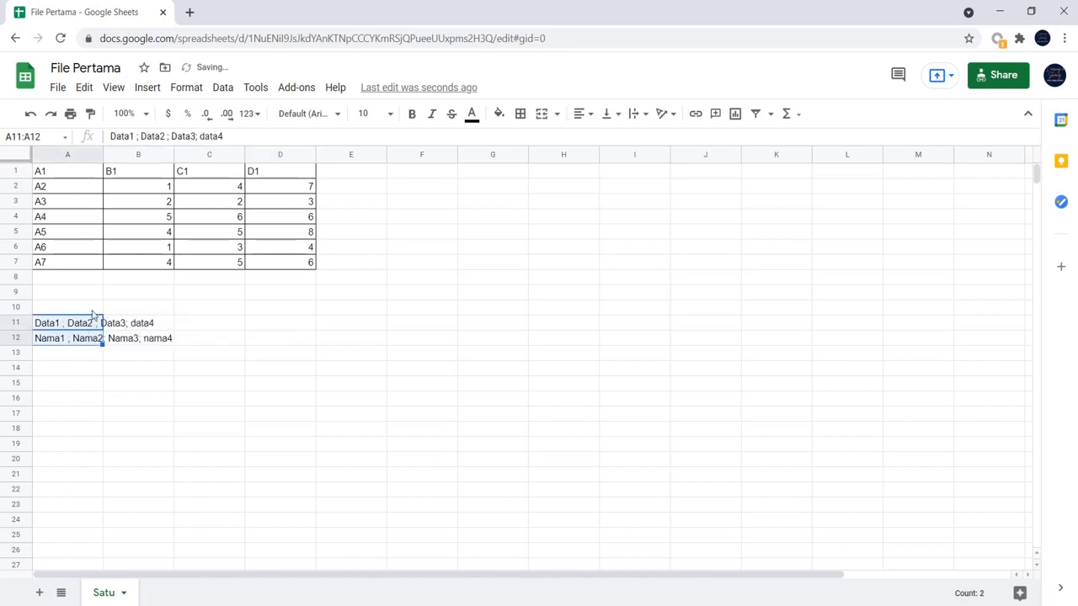
pyautogui.click(223, 89)
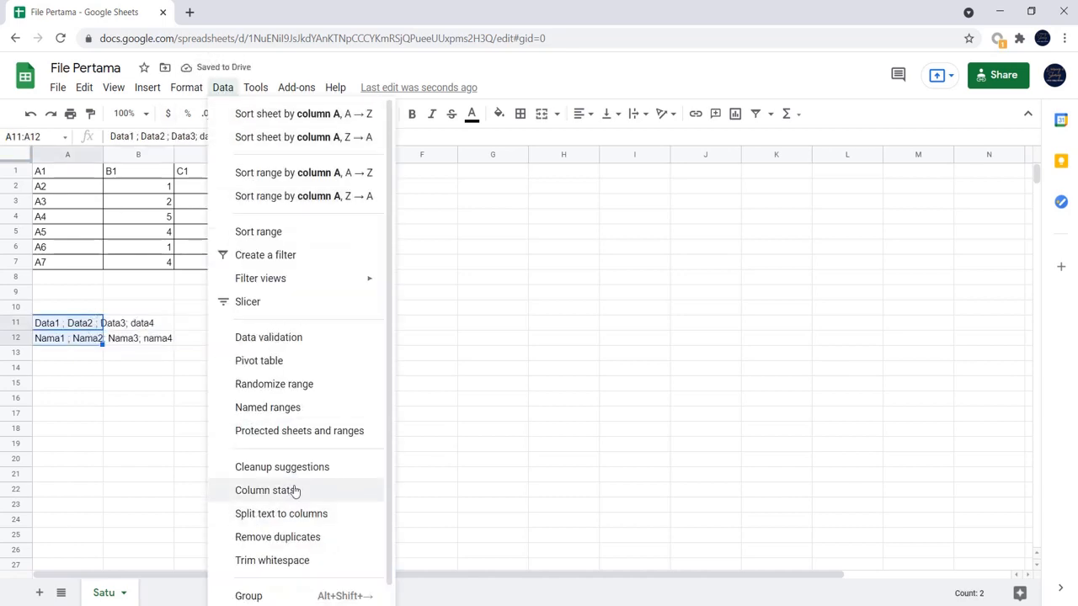
pyautogui.click(318, 514)
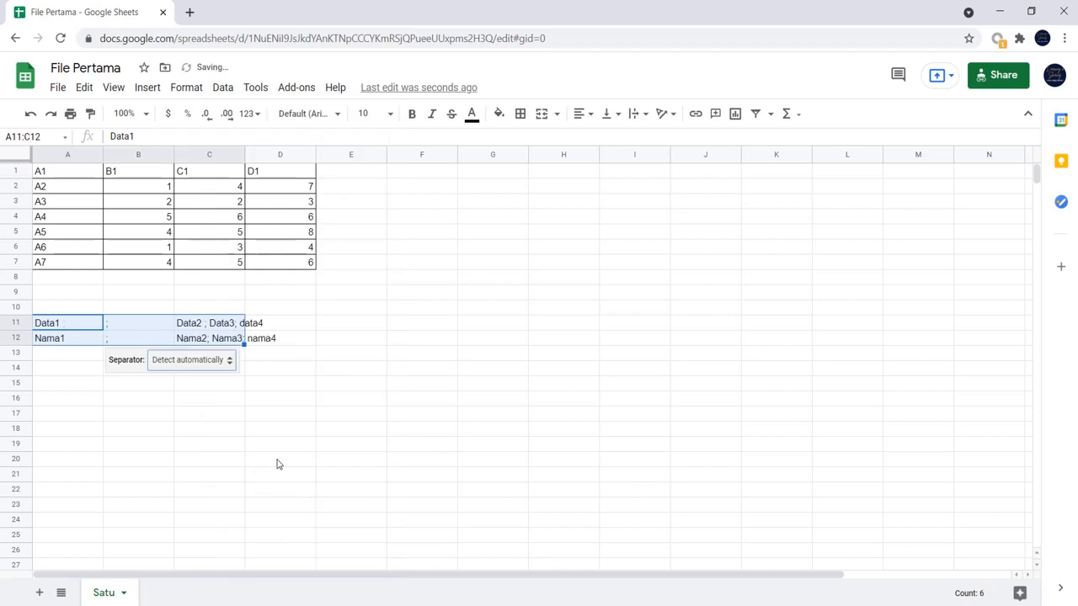
pyautogui.click(222, 362)
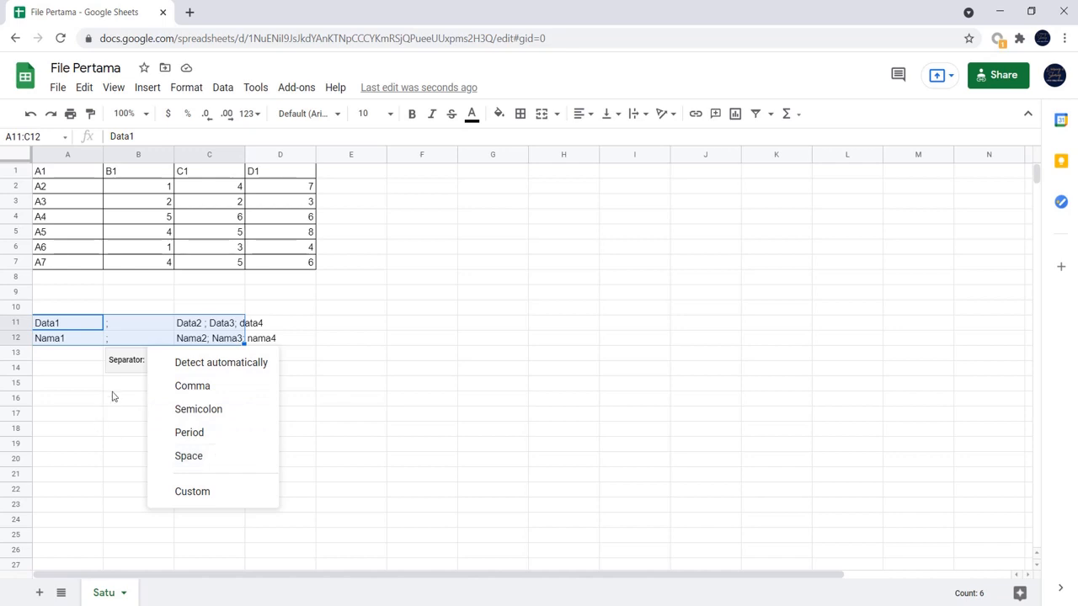
pyautogui.click(212, 490)
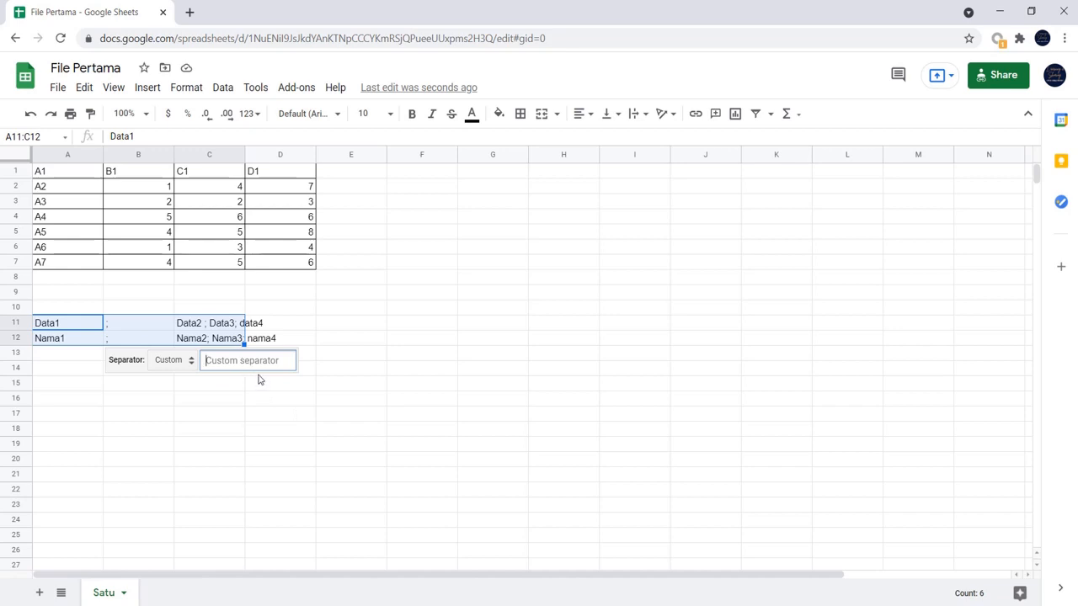
pyautogui.write(';')
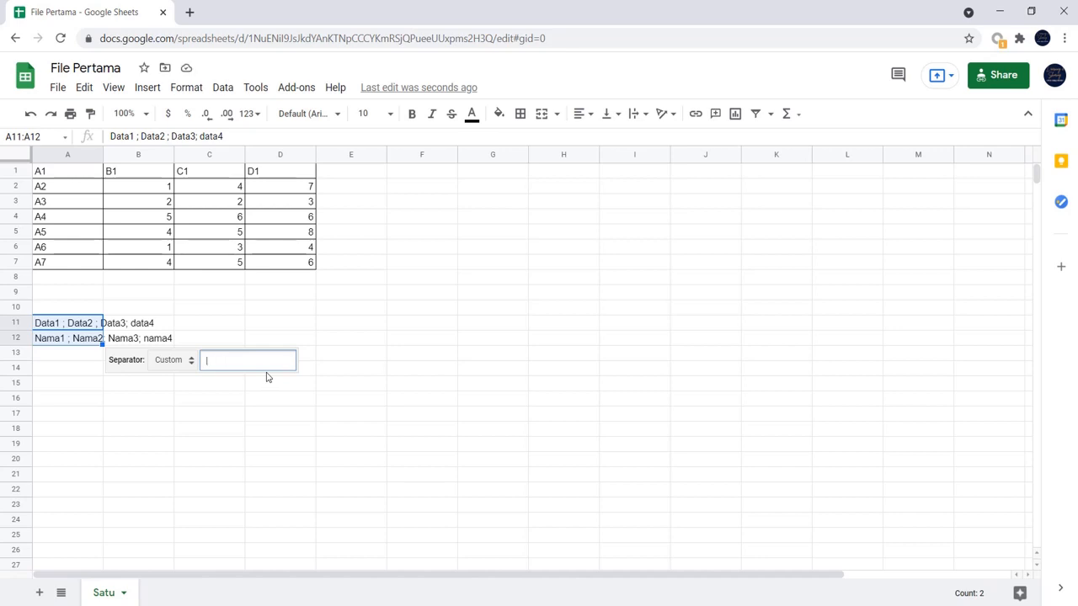
pyautogui.press('BackSpace')
pyautogui.click(241, 412)
pyautogui.click(225, 87)
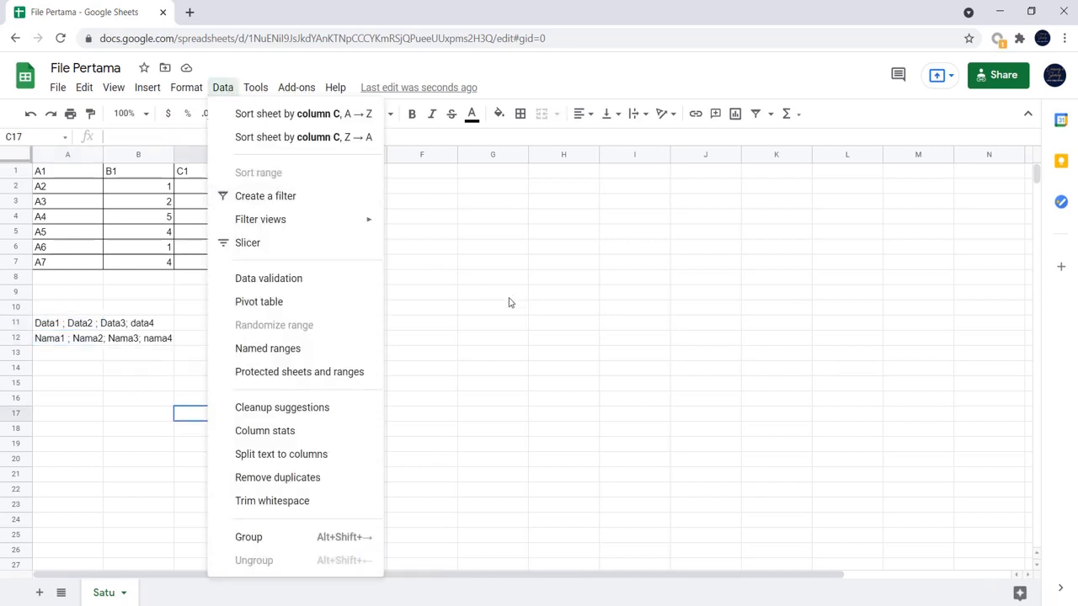
pyautogui.click(517, 323)
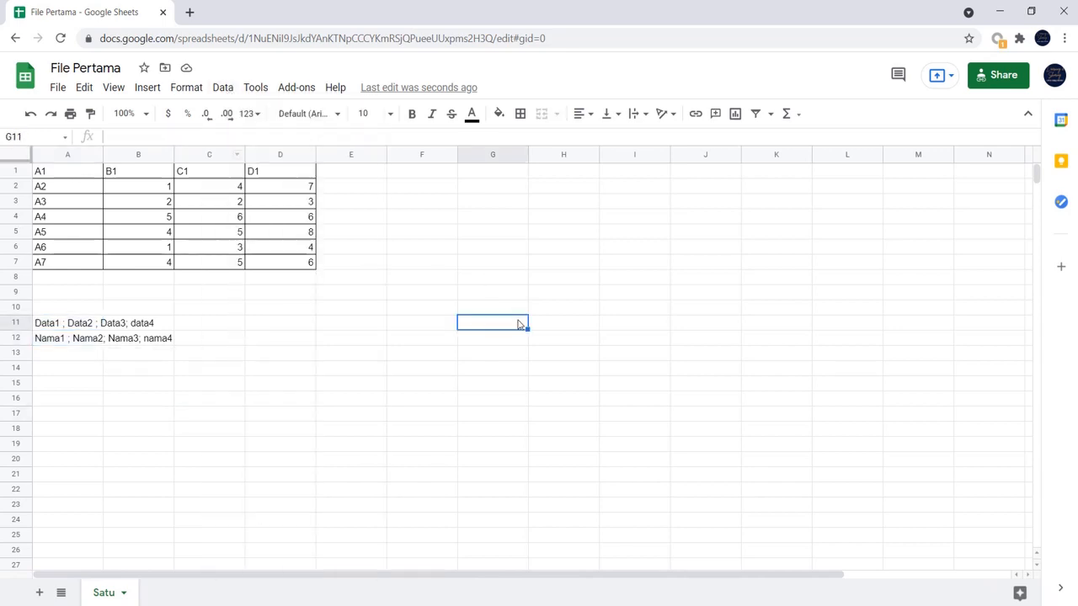
pyautogui.click(1012, 15)
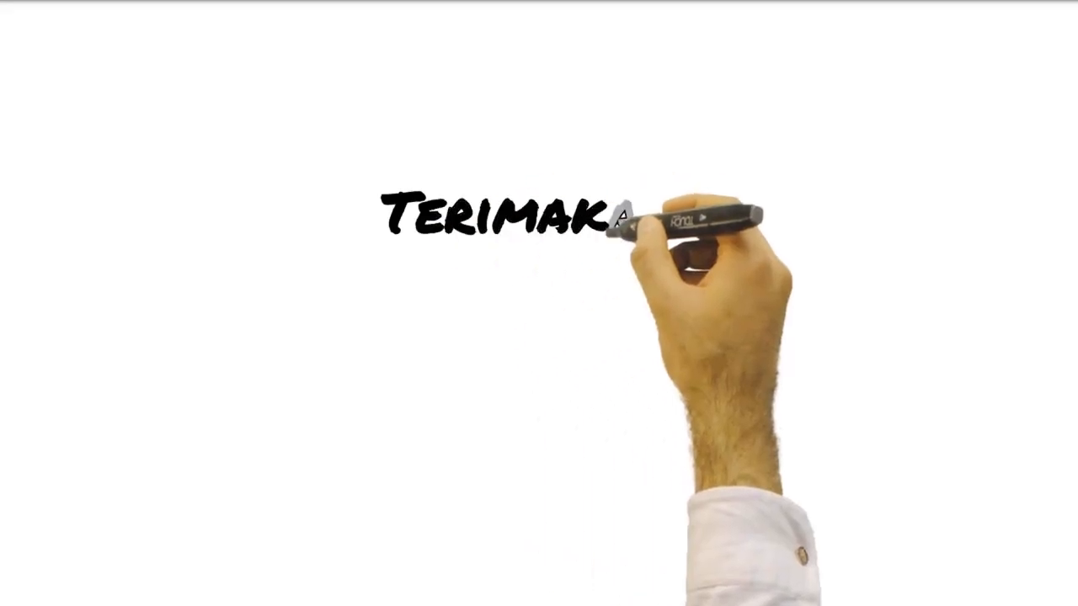